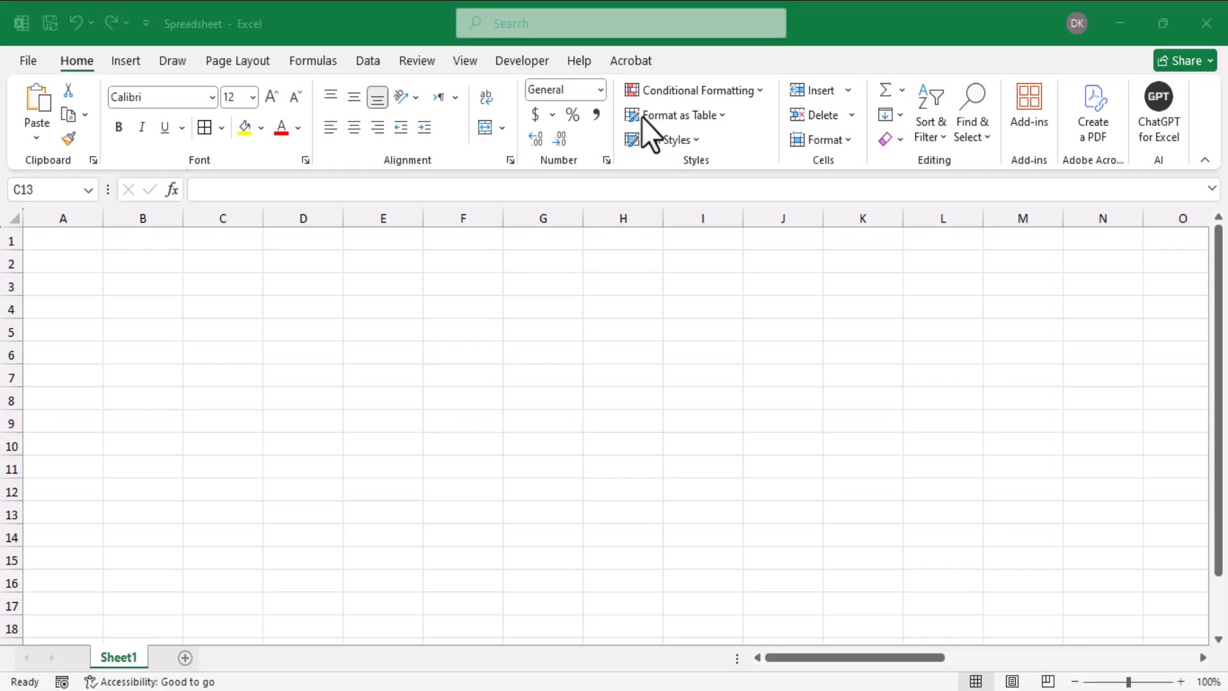
Set the whole worksheet's font to Times New Roman, size 12.
left_click(12, 217)
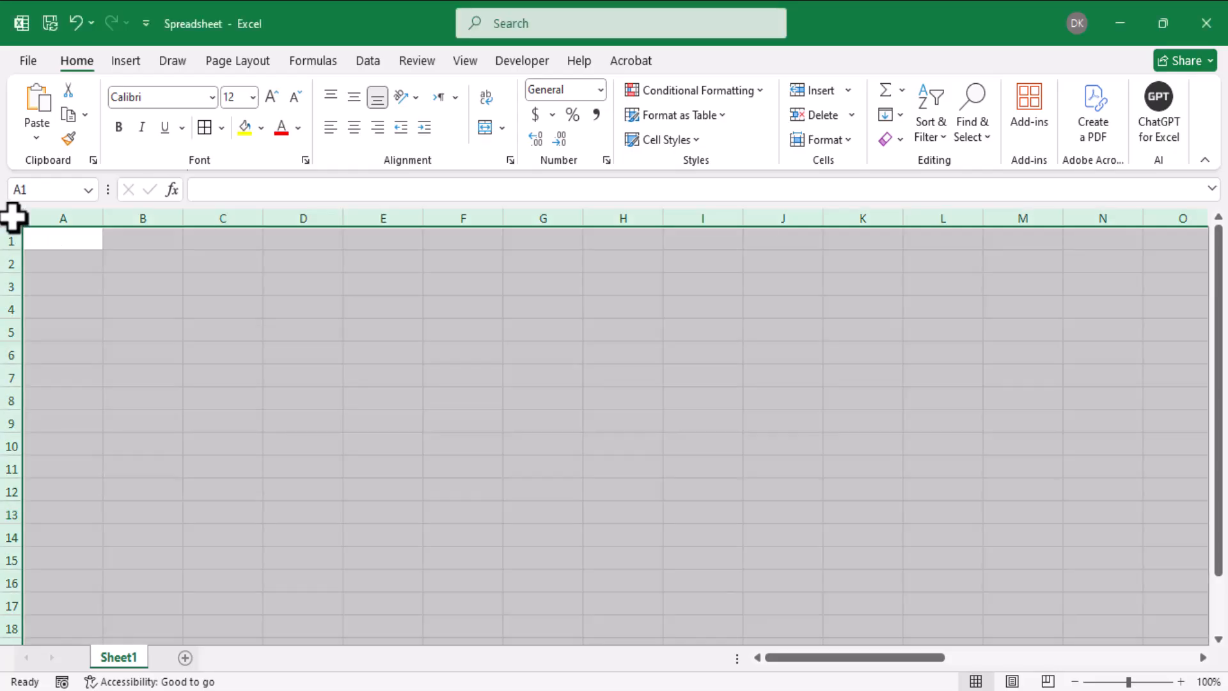
left_click(211, 99)
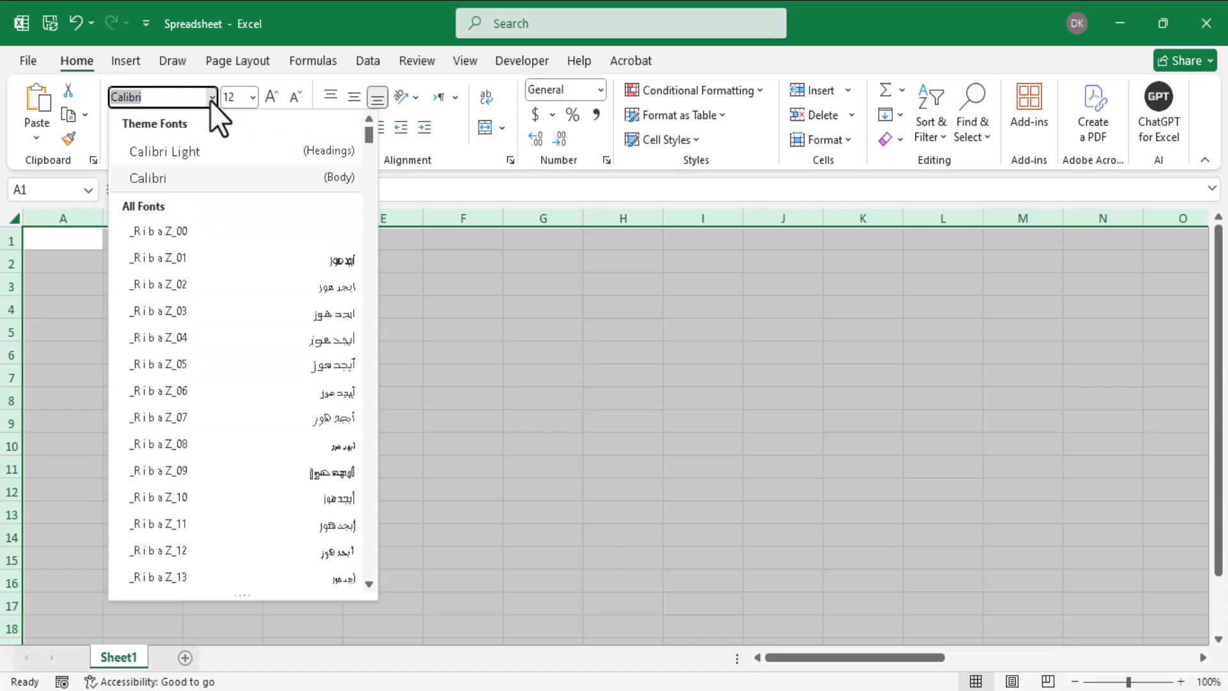
type("t")
key("Return")
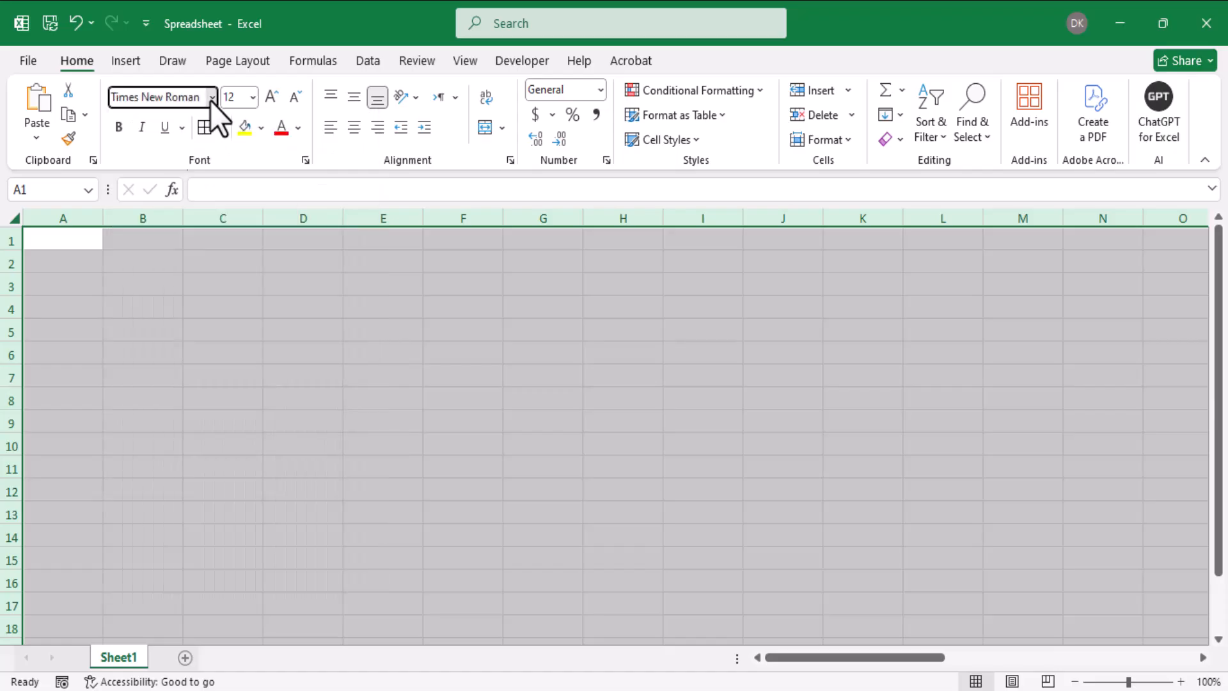
left_click(252, 98)
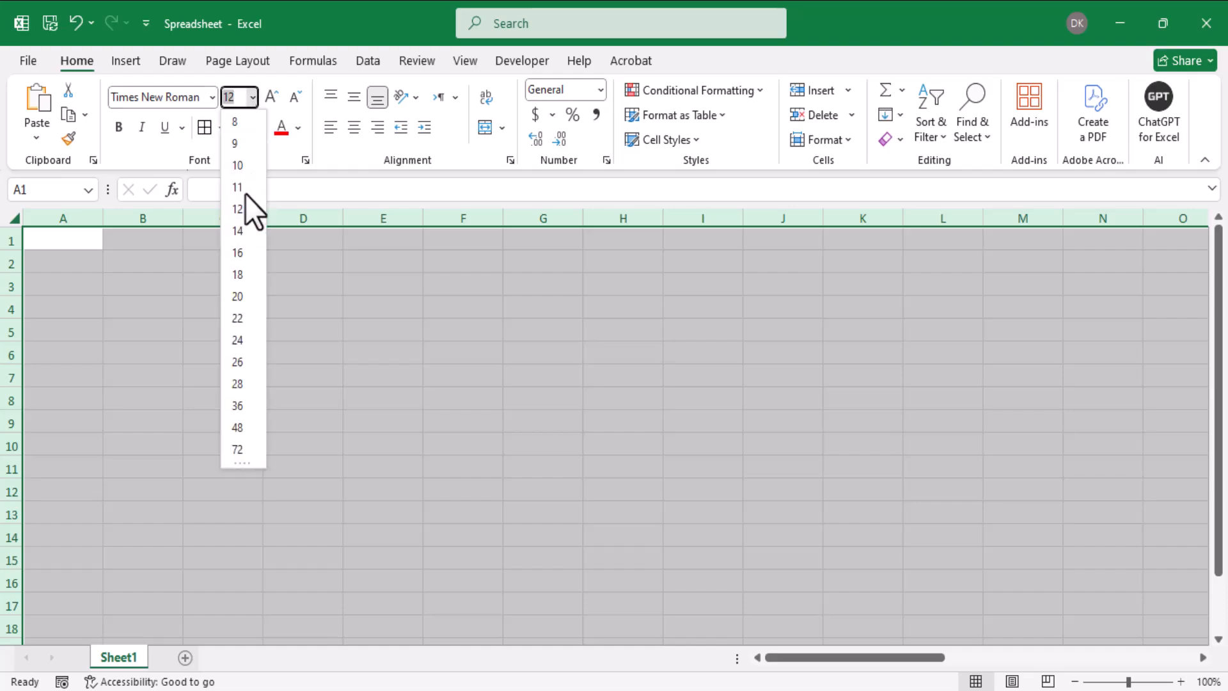
left_click(237, 211)
Enter 1 in cell B5 and fill a linear series along the row with step value 1 and stop value 31.
left_click(166, 321)
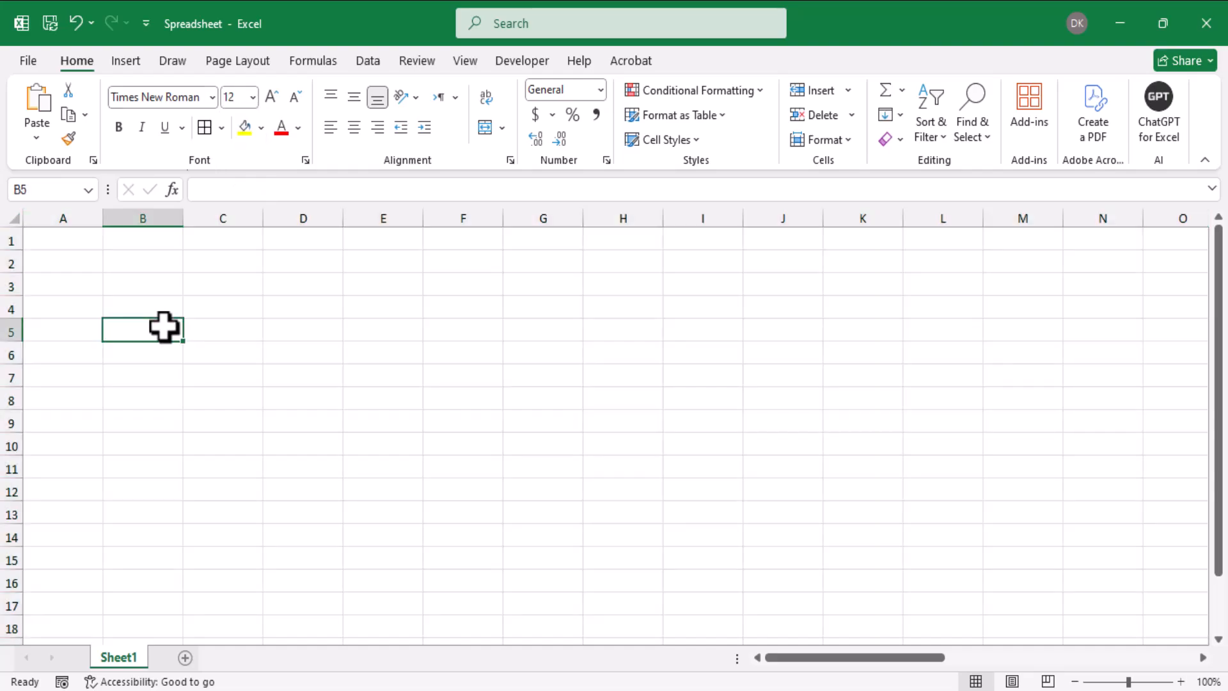
type("1")
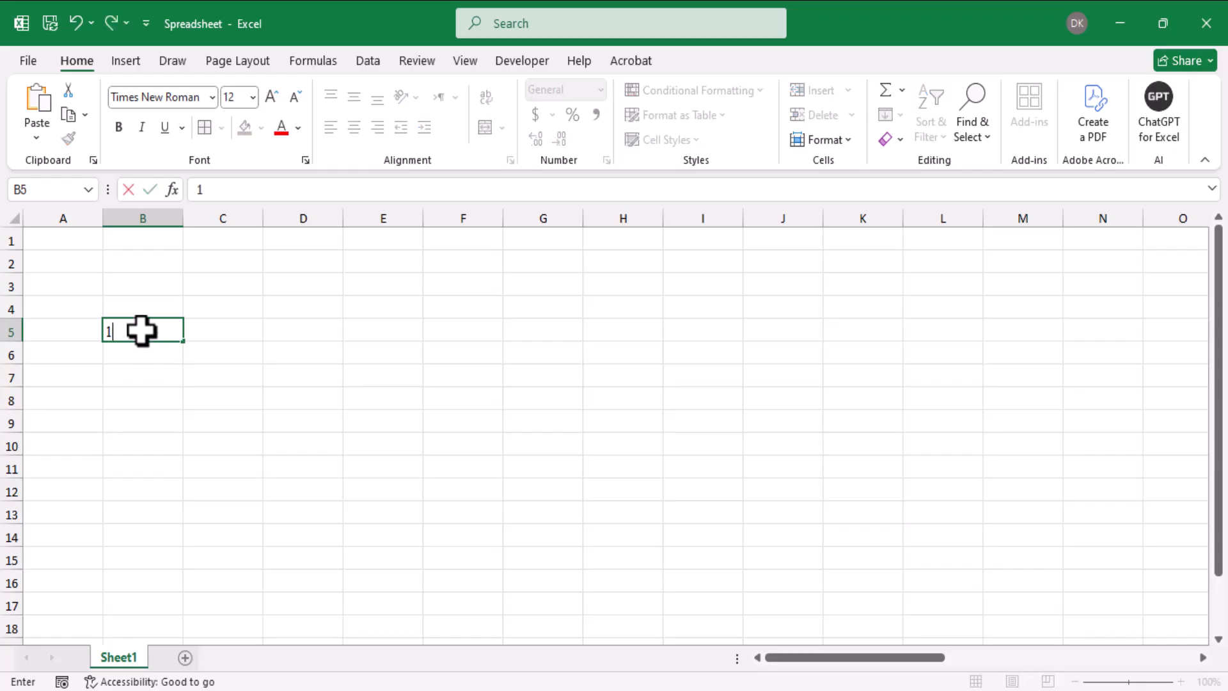
key("Return")
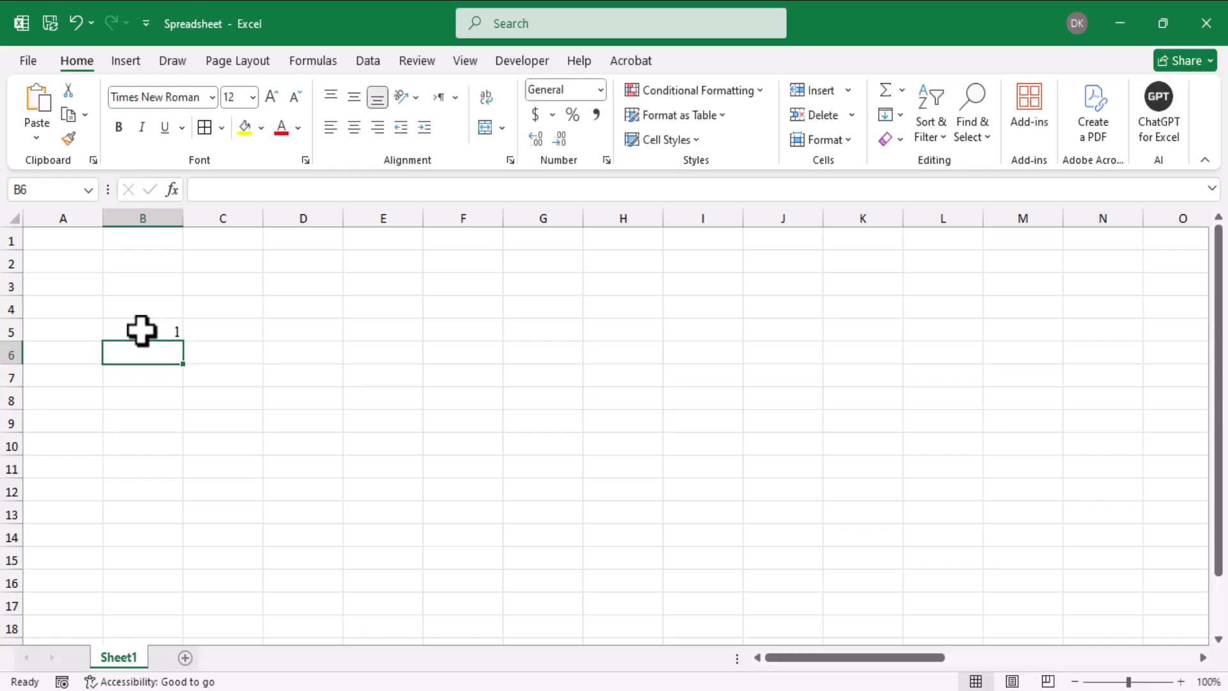
left_click(141, 330)
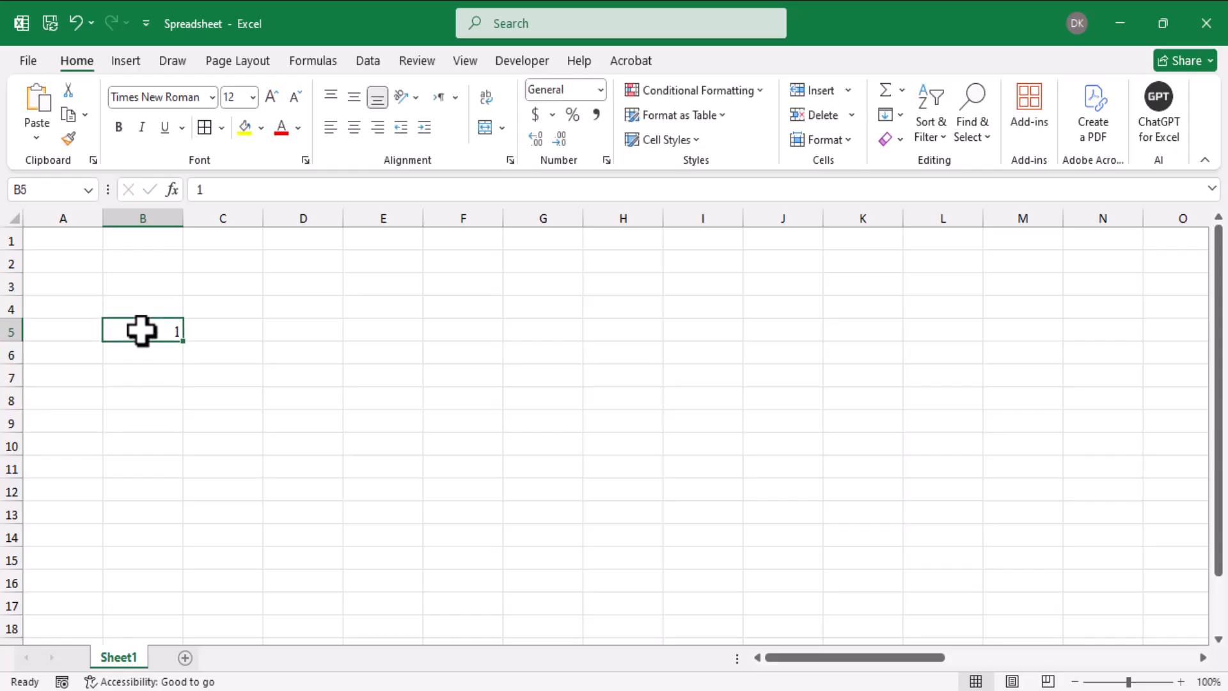
left_click(900, 115)
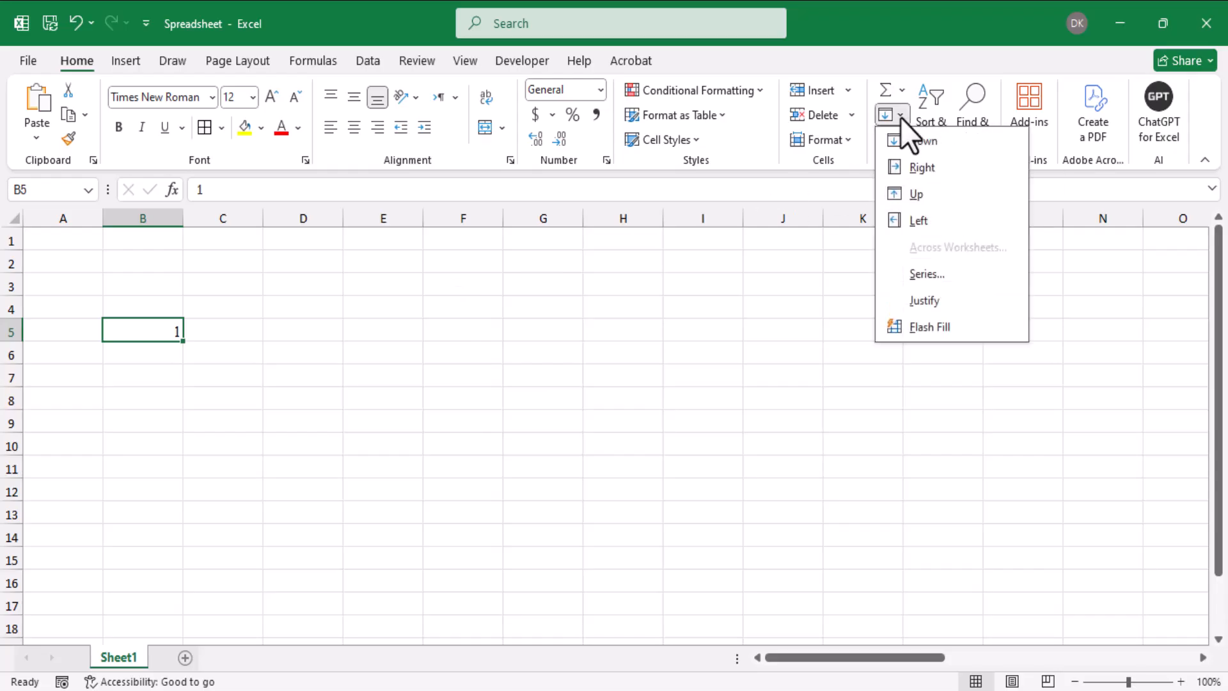
left_click(942, 275)
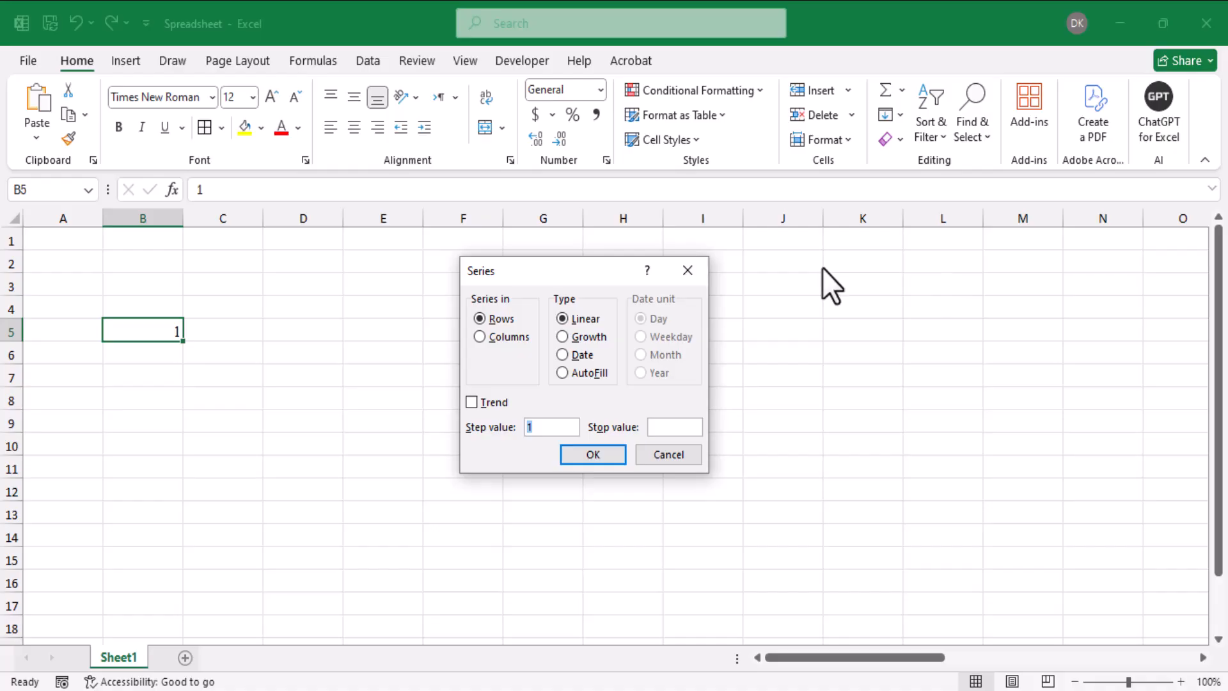
left_click_drag(612, 275, 554, 274)
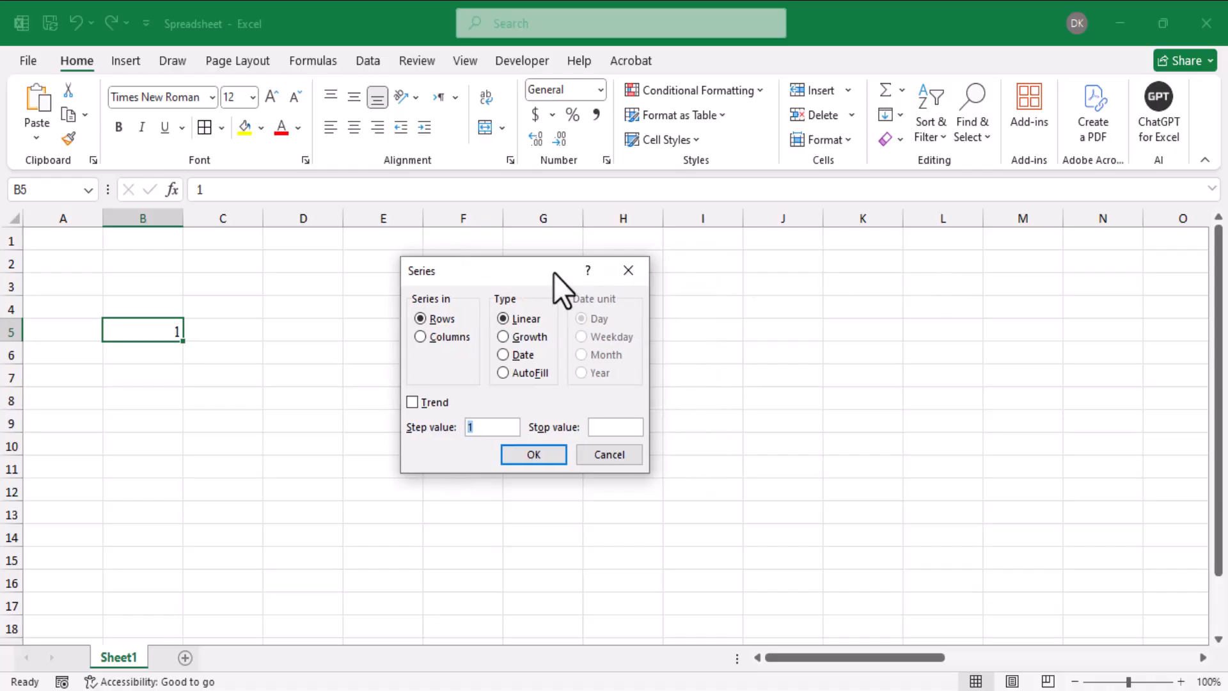
left_click(603, 425)
type("31")
left_click(547, 458)
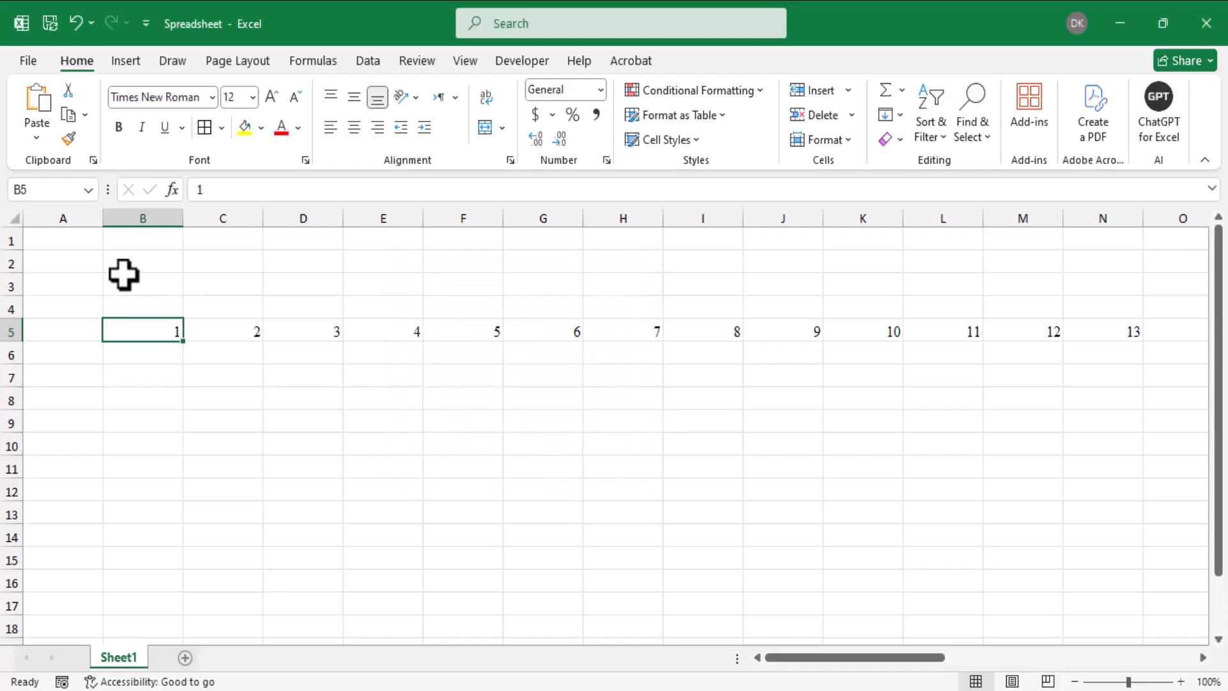
Narrow all columns of the worksheet equally so more of the day numbers fit in view.
left_click(12, 218)
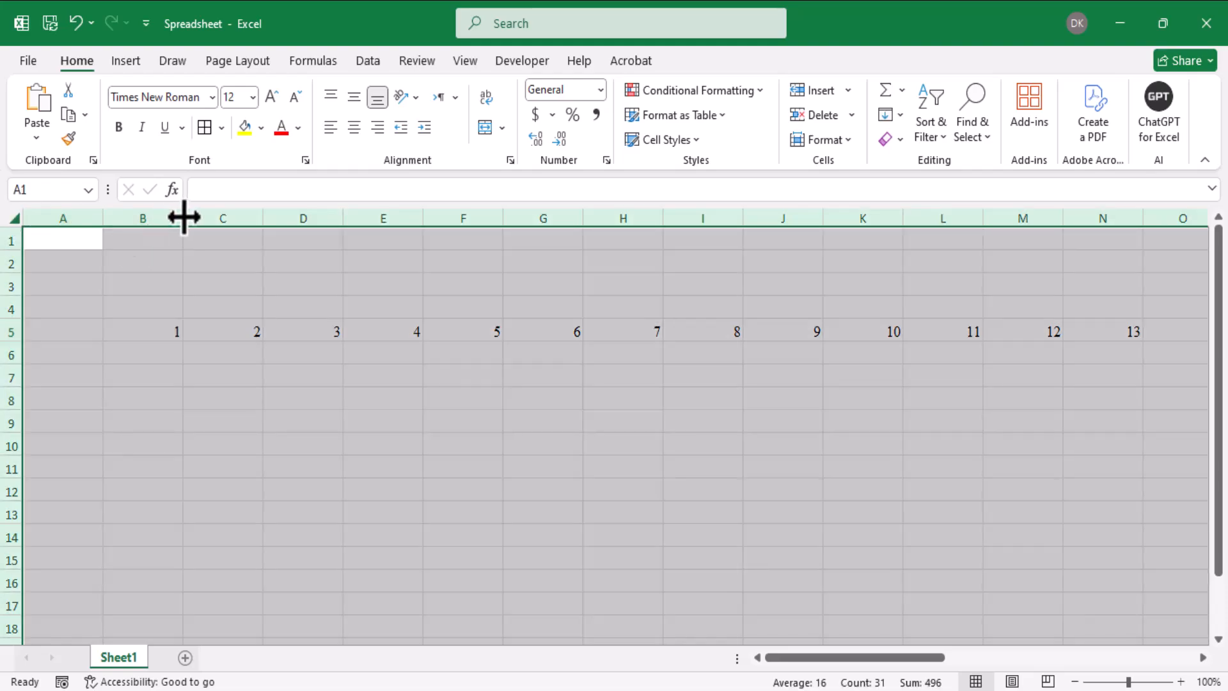
left_click_drag(182, 218, 162, 214)
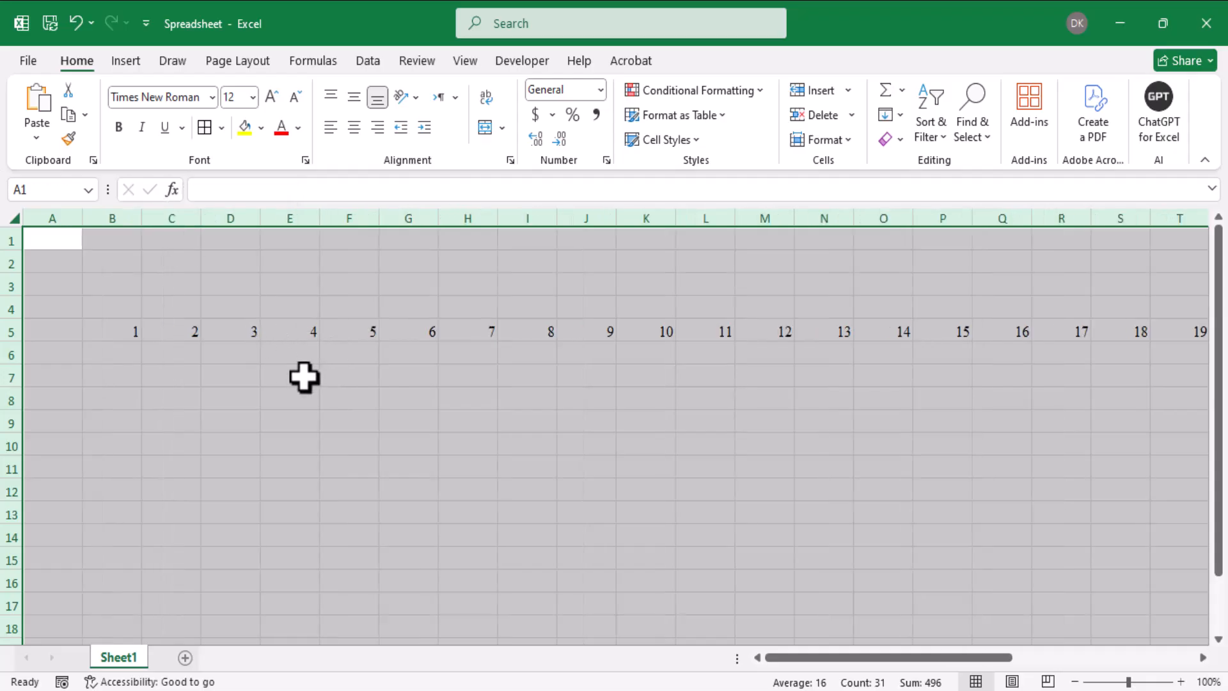
left_click(291, 359)
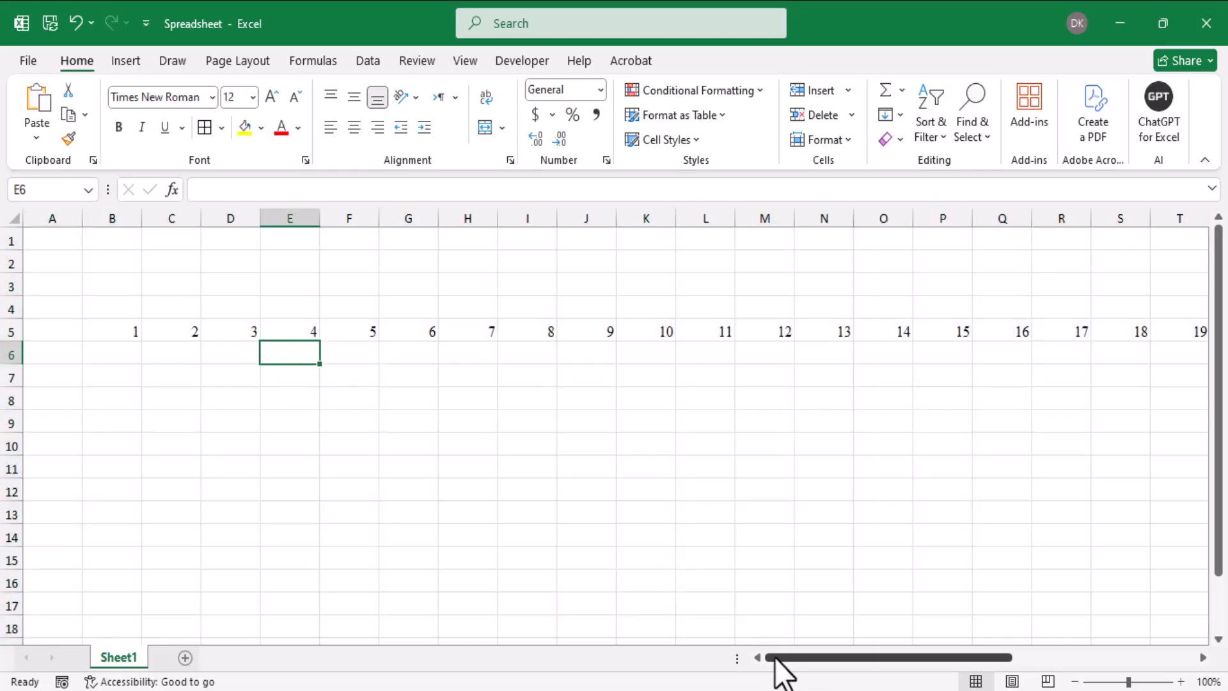
left_click_drag(775, 657, 900, 635)
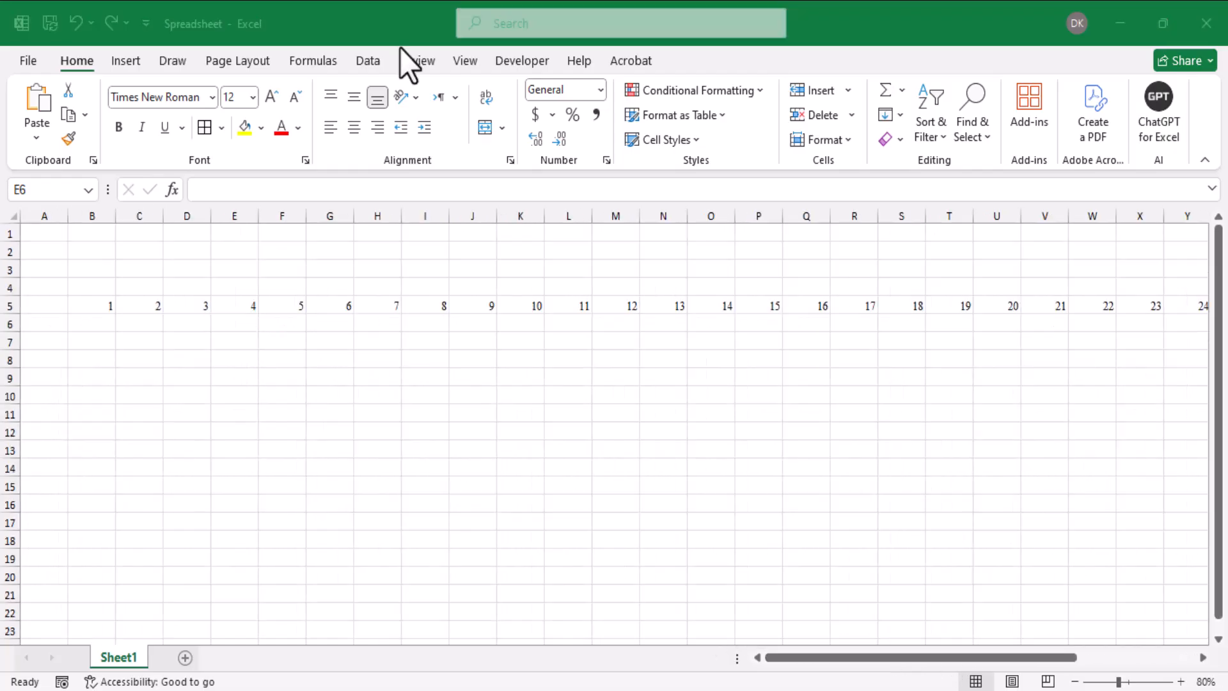
Enter Mon in cell B6 and auto-fill the weekday names across row 6 to column AF, under day 31.
left_click(251, 327)
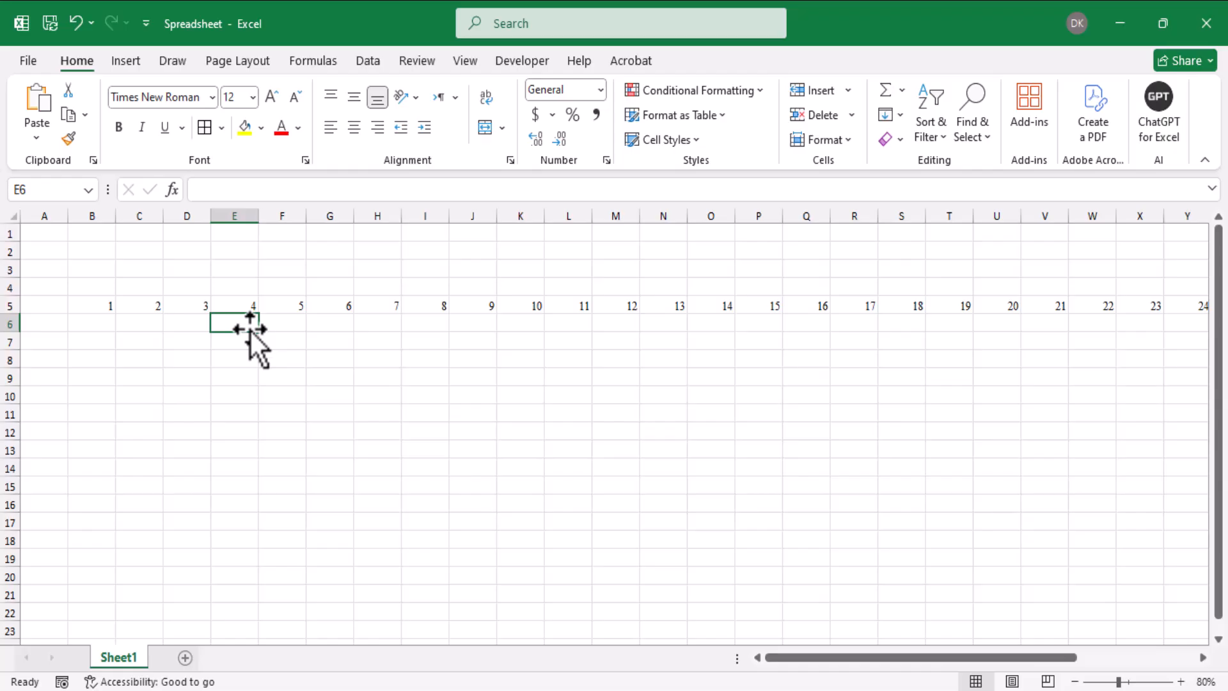
left_click(109, 326)
type("Mon")
key("Return")
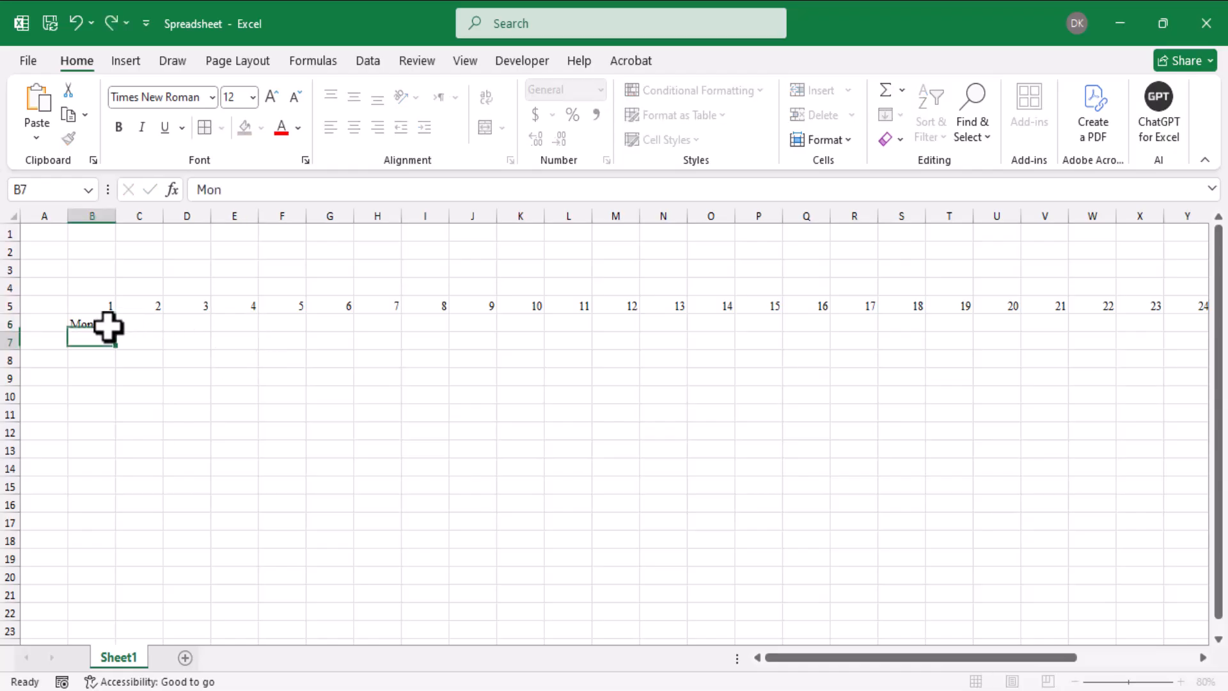
left_click(107, 326)
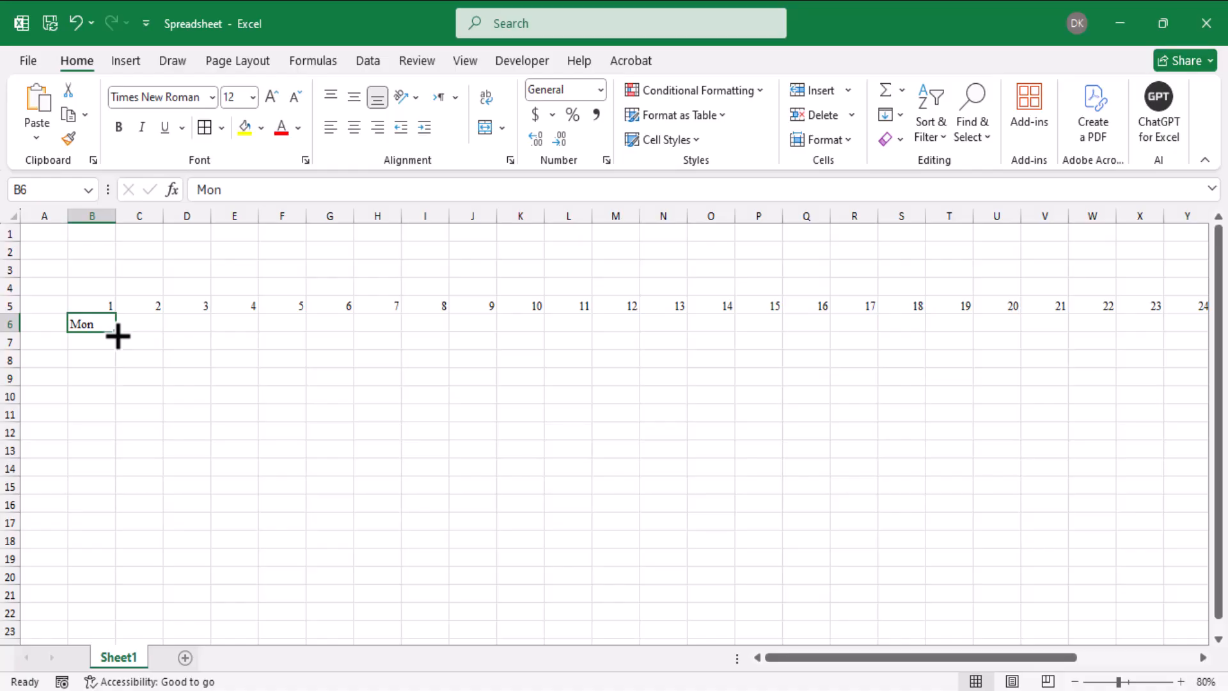
left_click_drag(117, 335, 1107, 326)
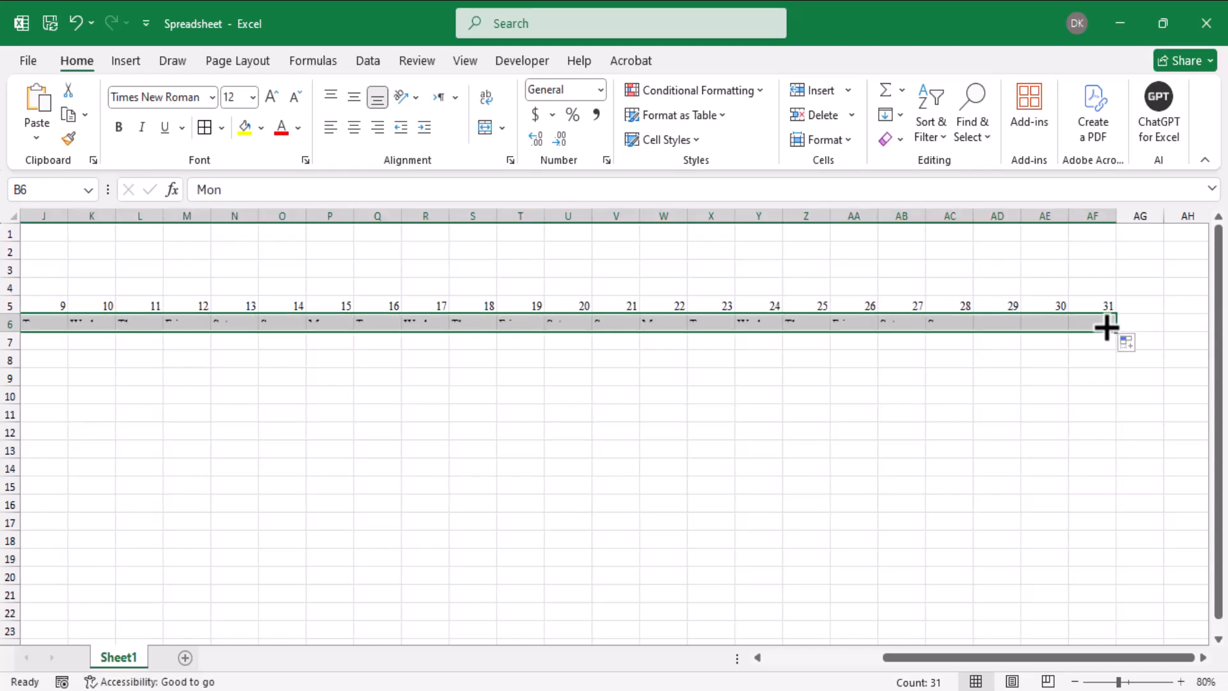
Center the day numbers and weekday names from column B to AF both horizontally and vertically.
left_click_drag(1003, 659, 787, 659)
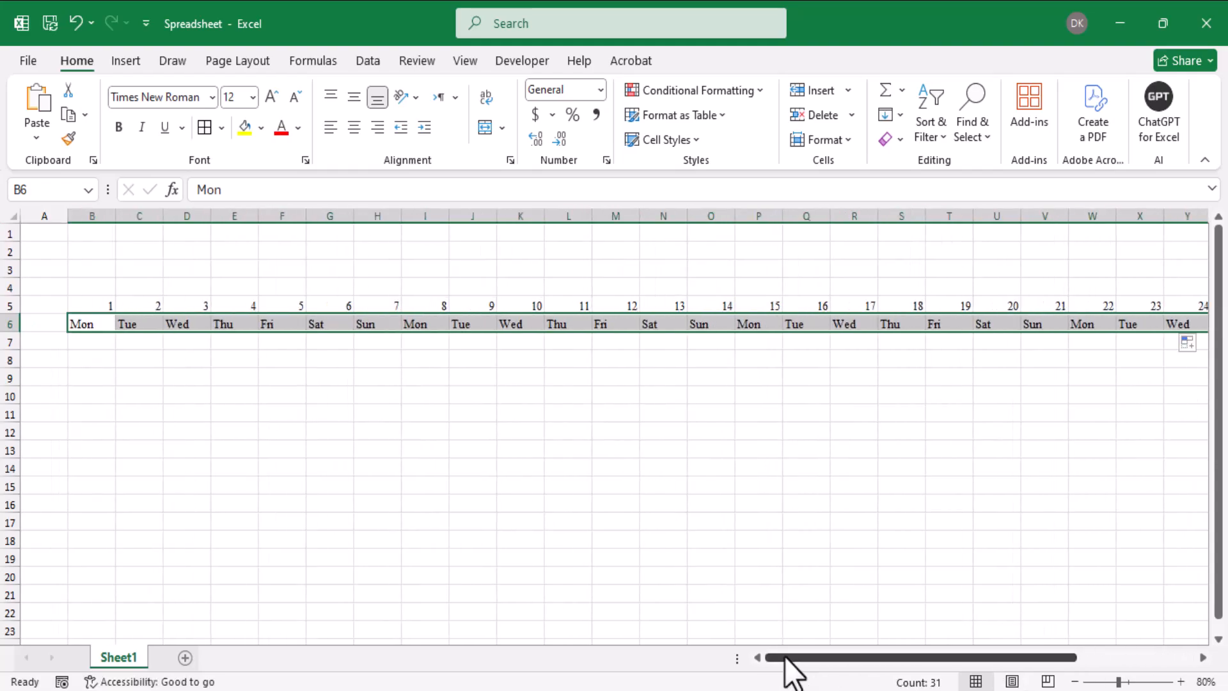
left_click(92, 304)
left_click_drag(92, 304, 1104, 332)
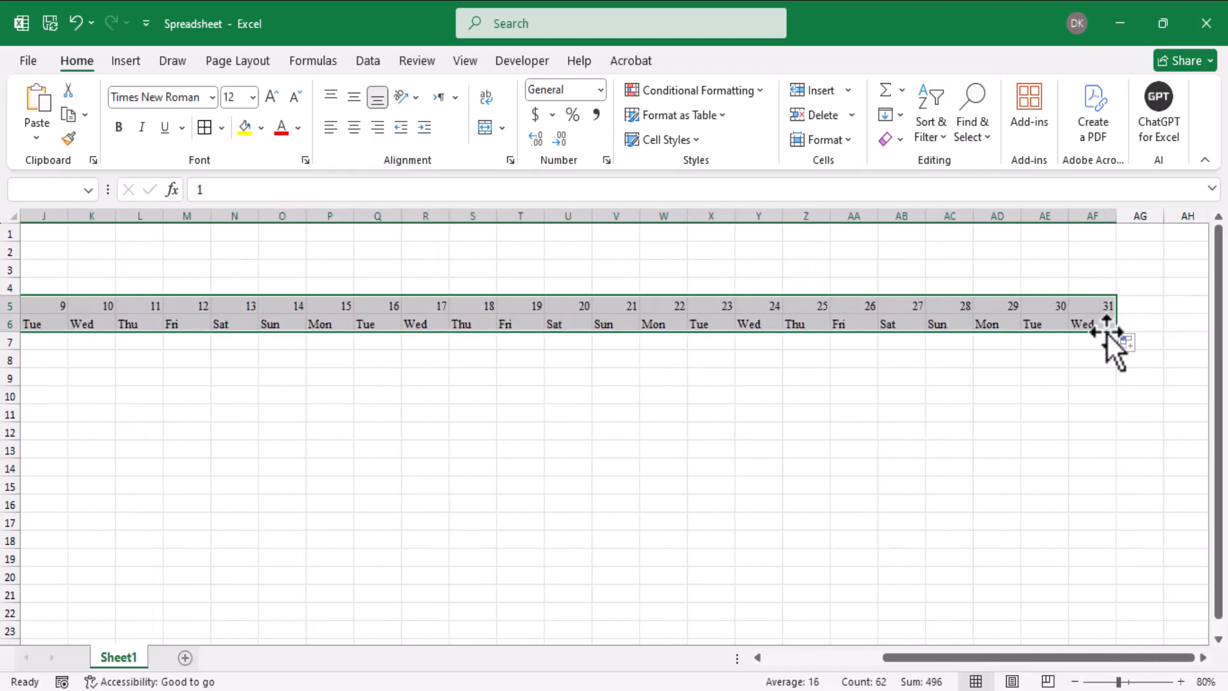
left_click(352, 127)
left_click(351, 99)
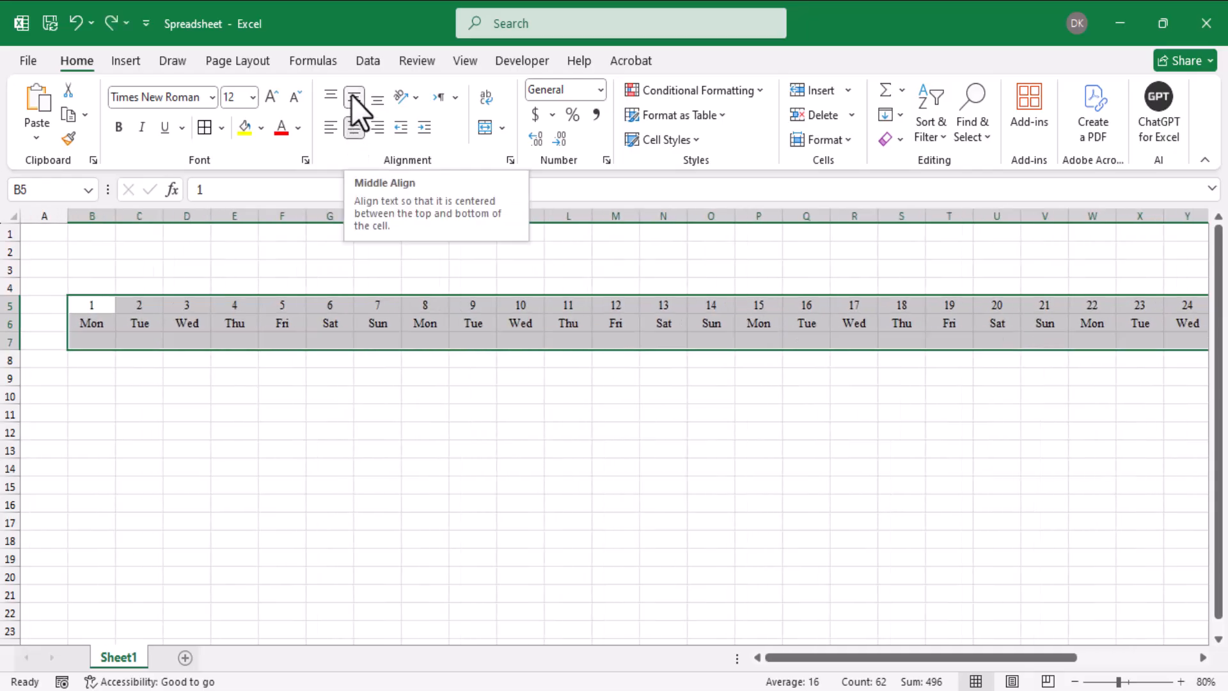
Merge and center cells A5:A6, and fill the merged format down column A to row 18.
left_click(51, 305)
left_click_drag(49, 305, 48, 317)
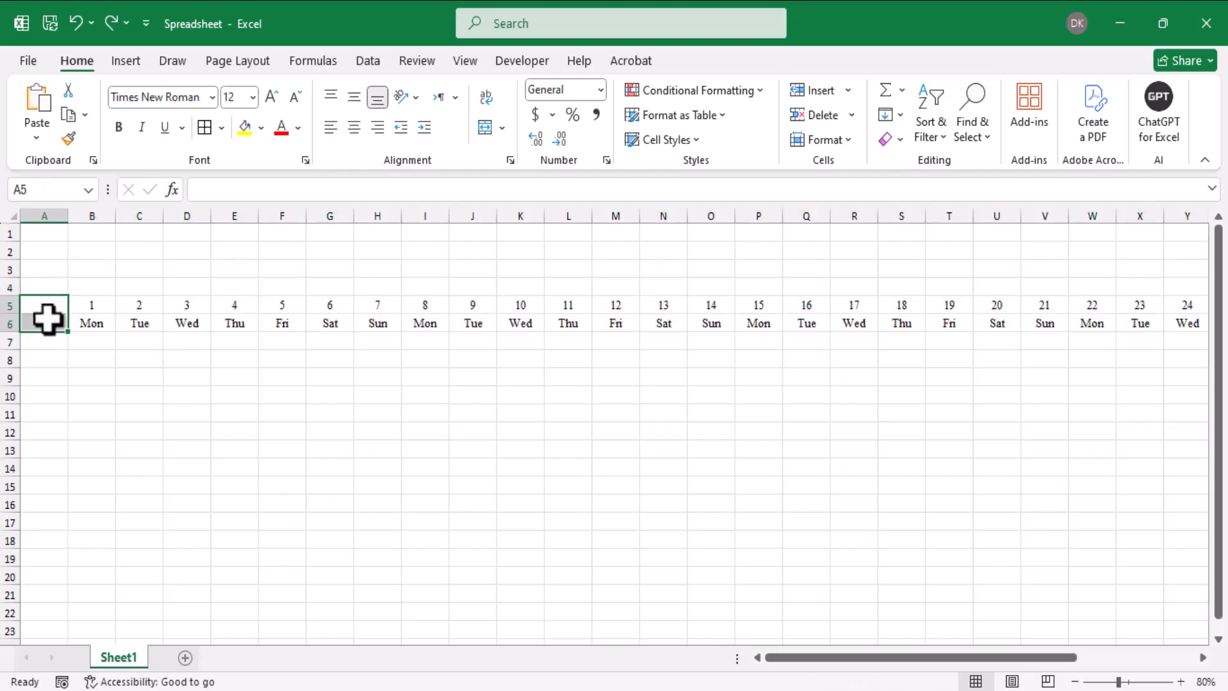
left_click(484, 130)
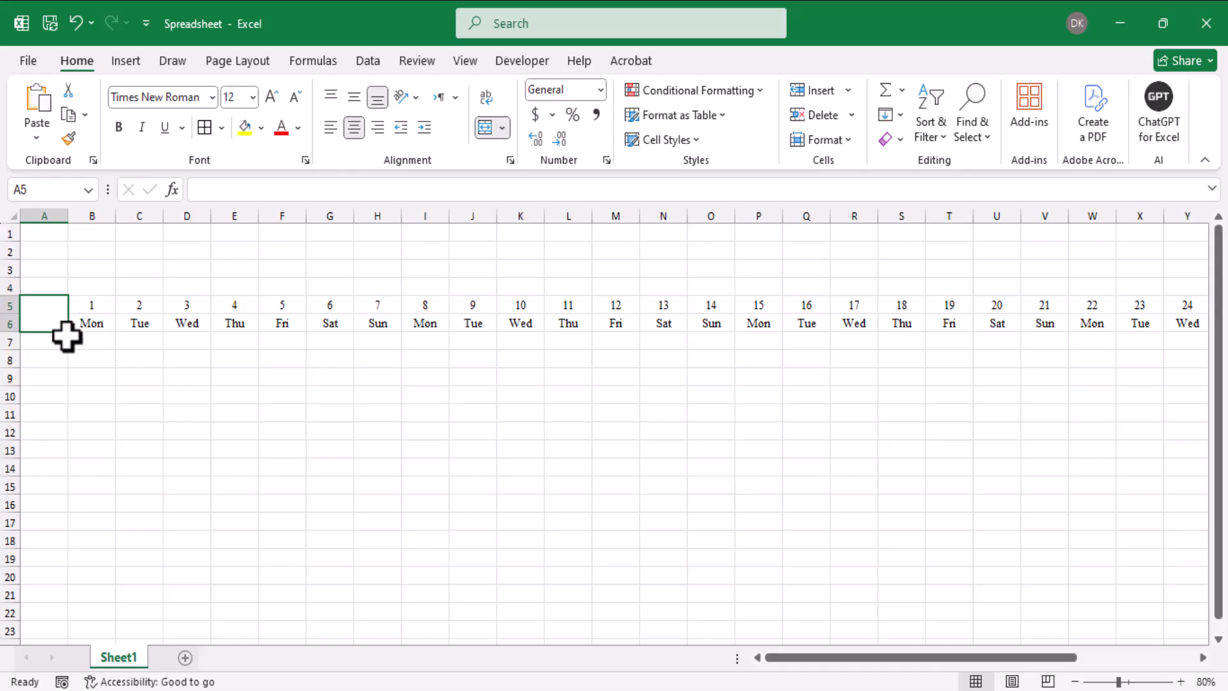
left_click_drag(68, 332, 50, 537)
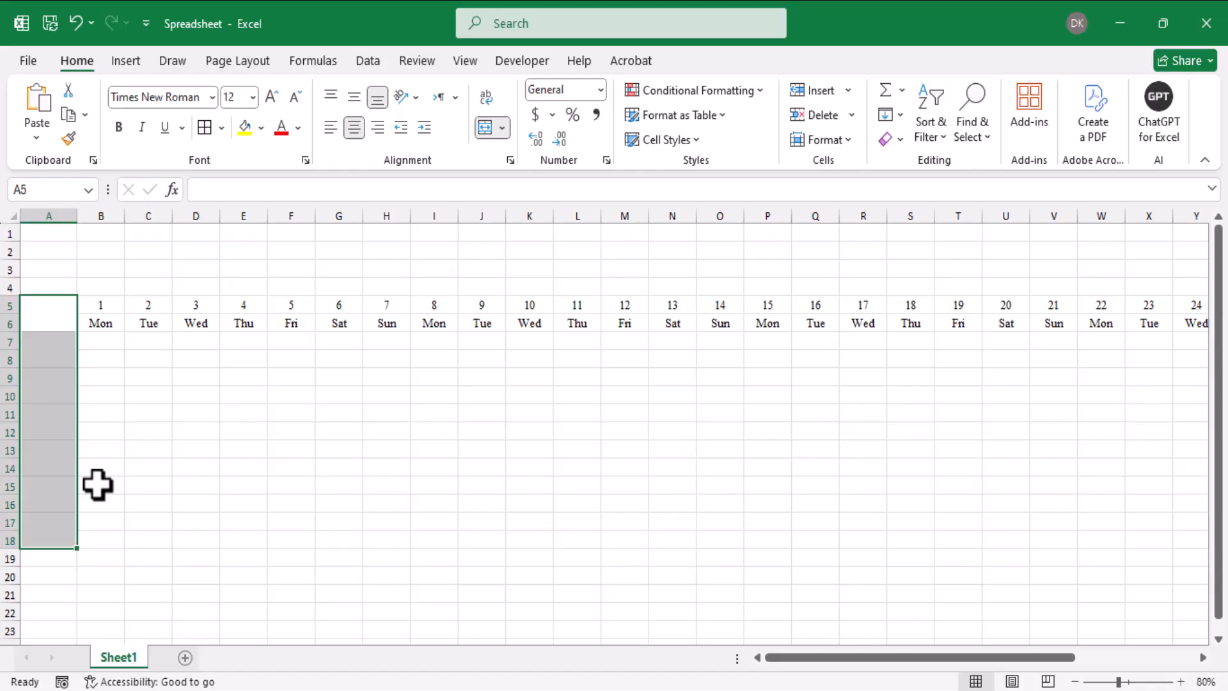
Enter the header Employee in the merged cell A5.
left_click(39, 319)
type("Emp")
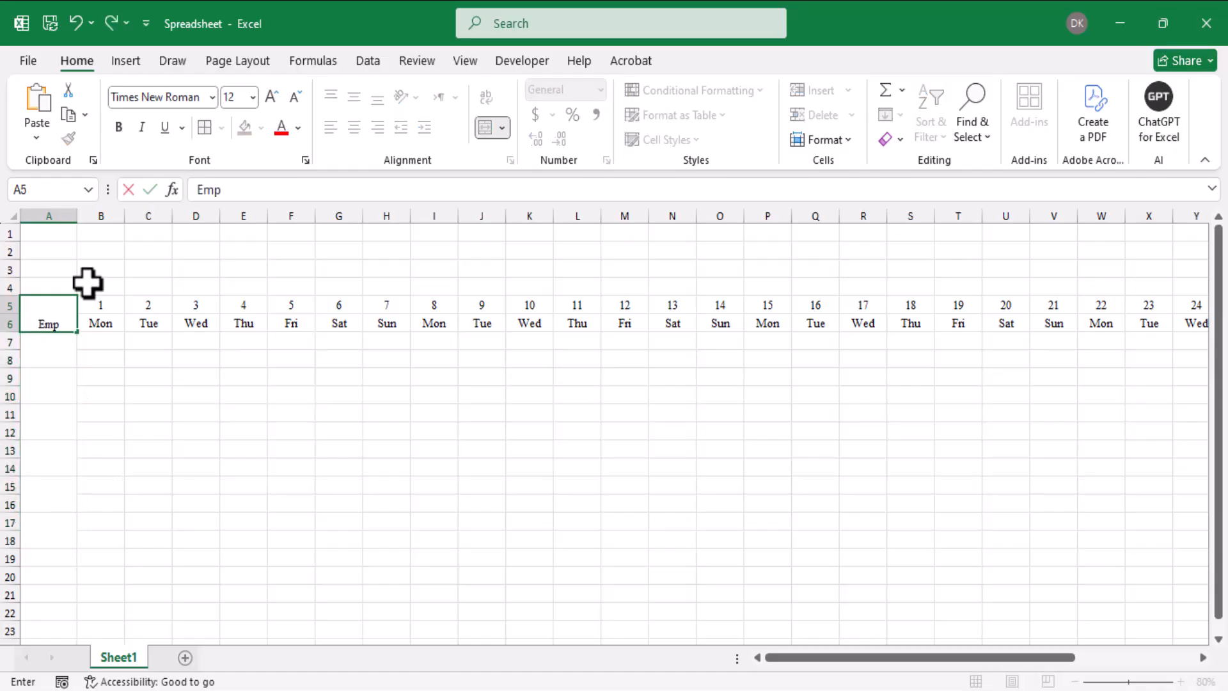
type("loyee")
key("Return")
Enter four employees' first names in the merged cells below the Employee header, from A7 to A13.
type("Sam")
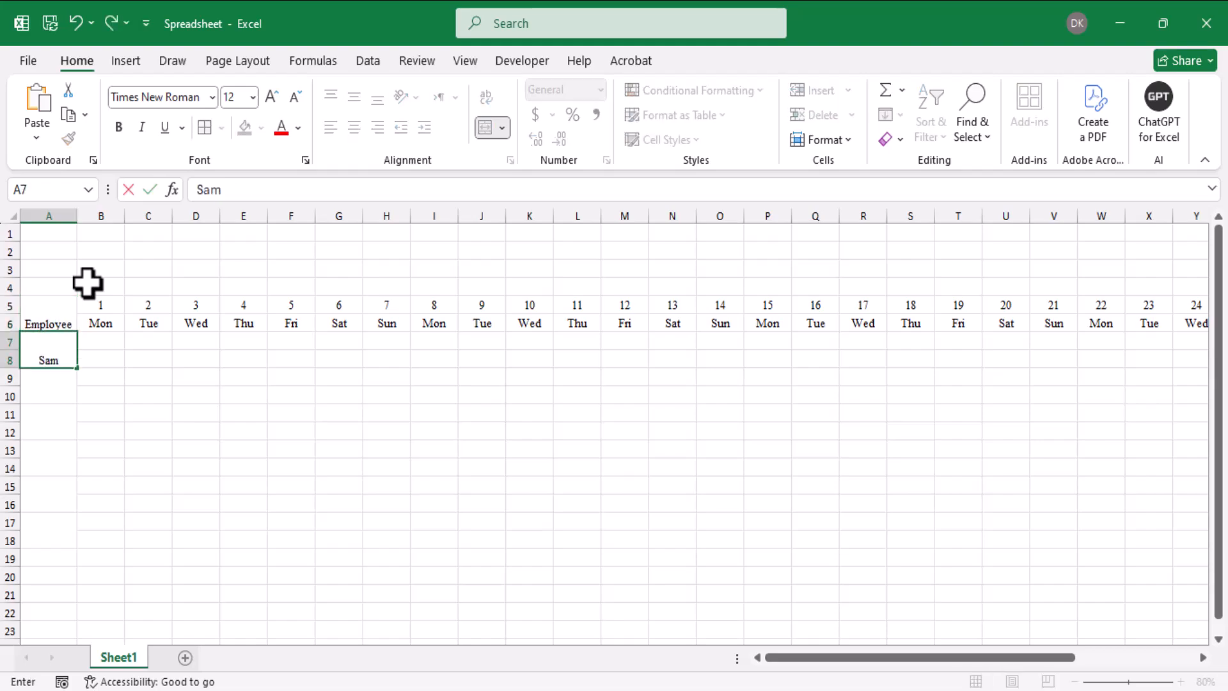
key("Return")
type("Reta")
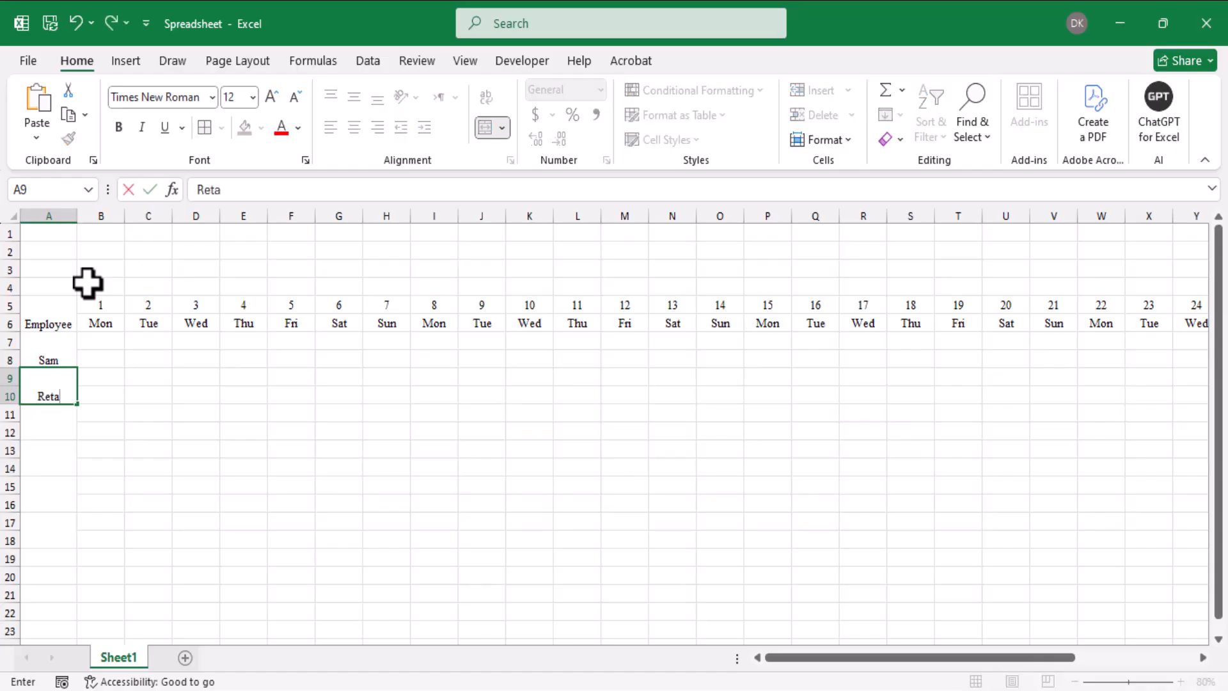
key("Return")
type("P")
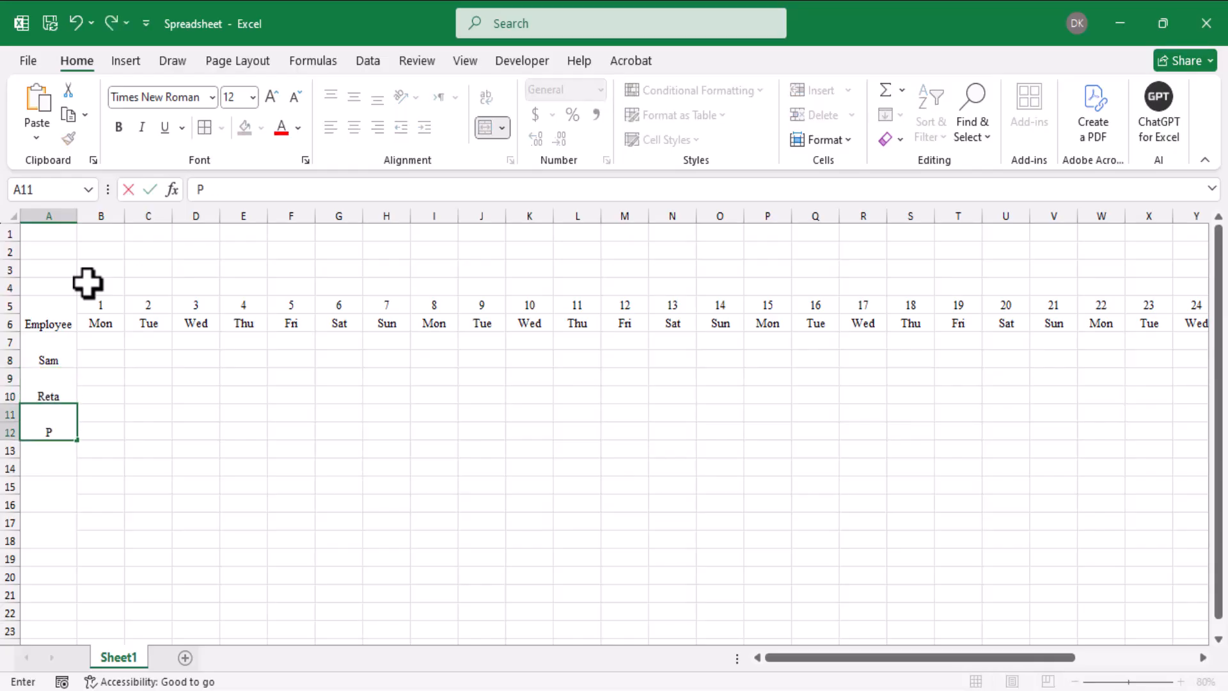
type("aul")
key("Return")
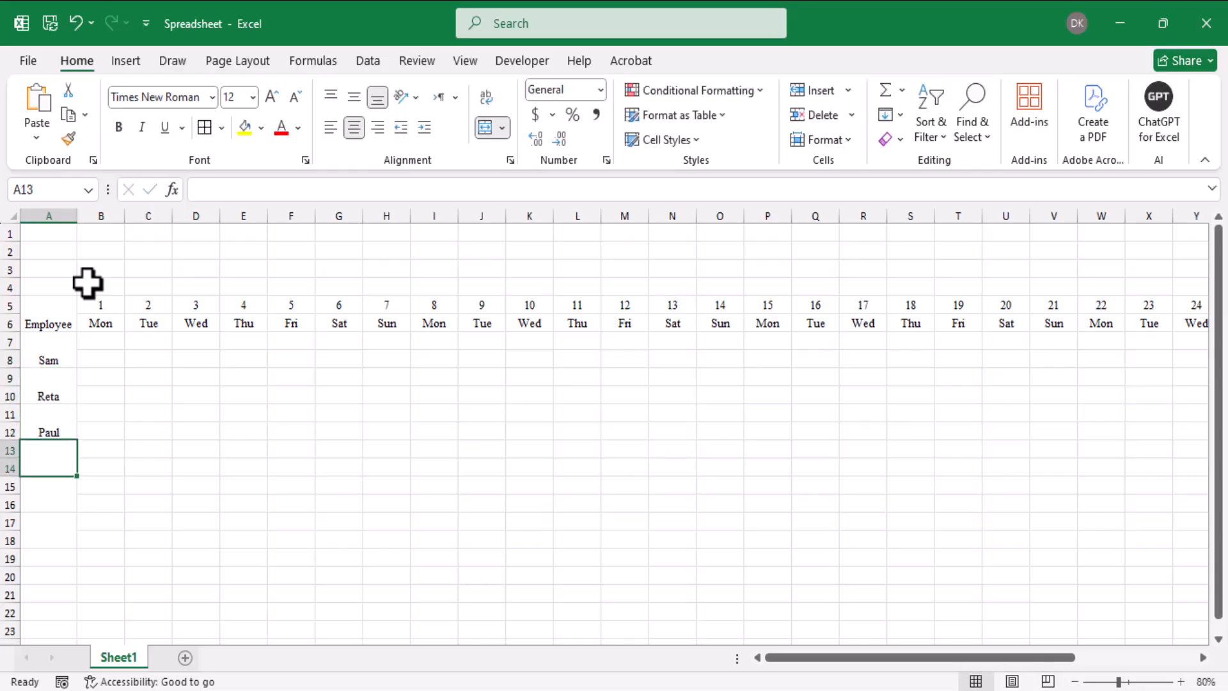
type("Jesica")
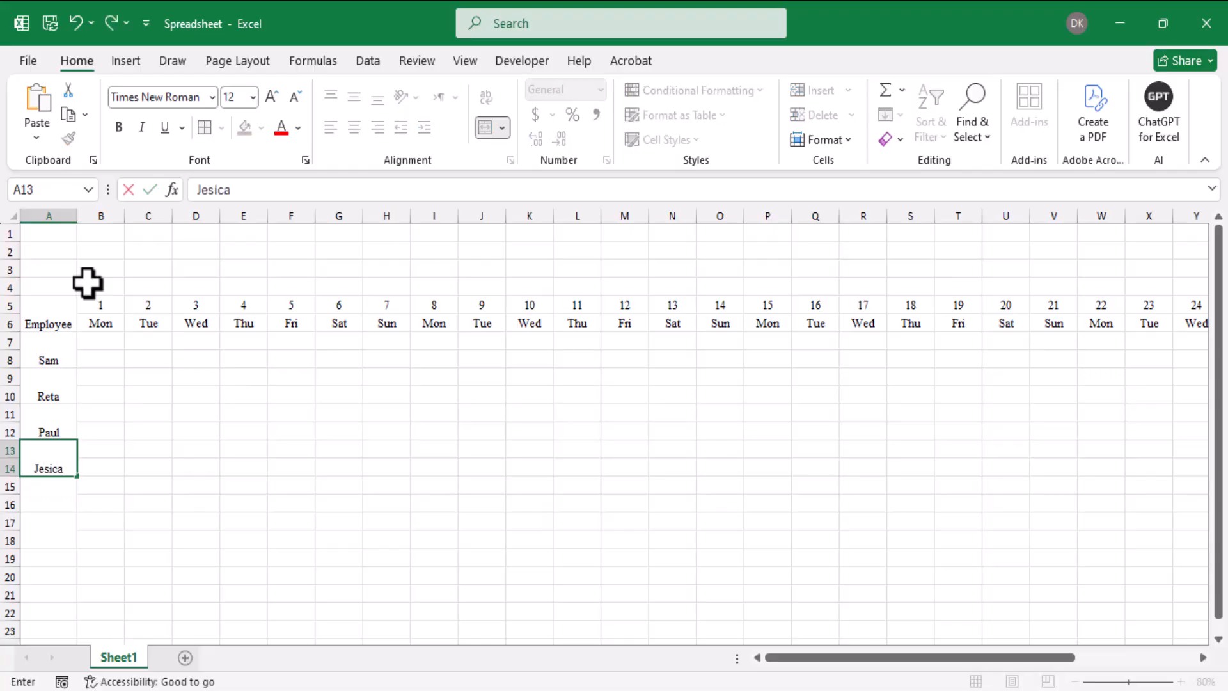
key("Return")
Left-align the Employee header and the four employee names in column A.
left_click_drag(60, 320, 52, 452)
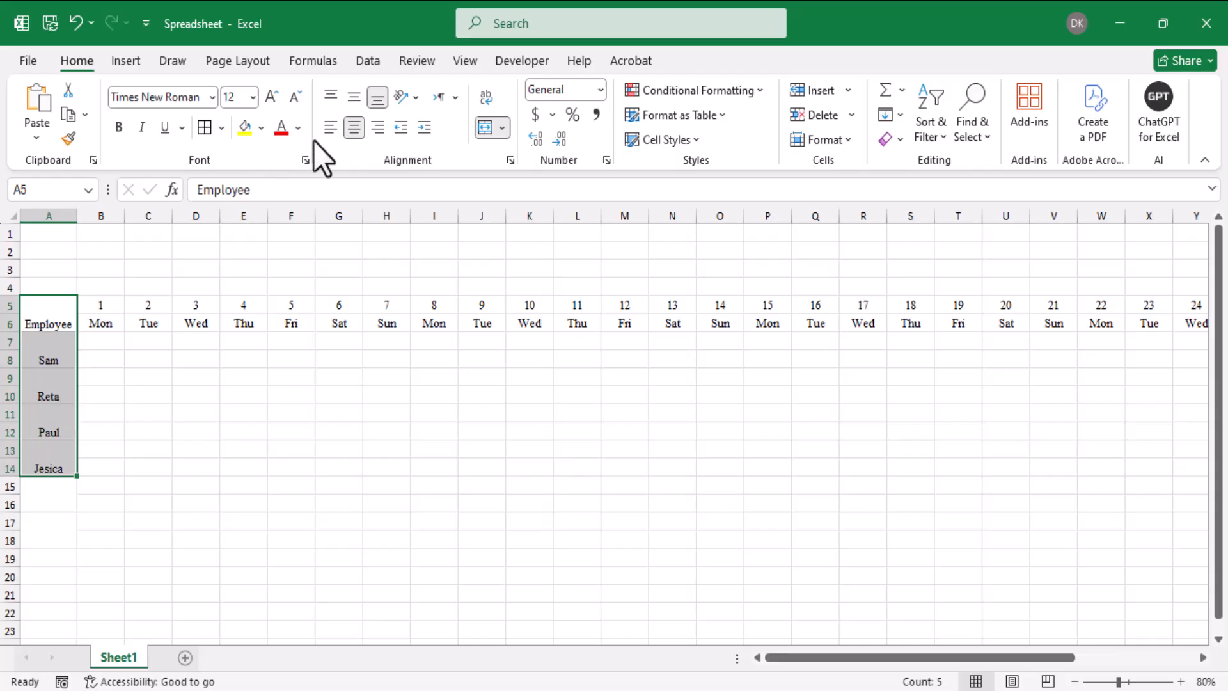
left_click(331, 129)
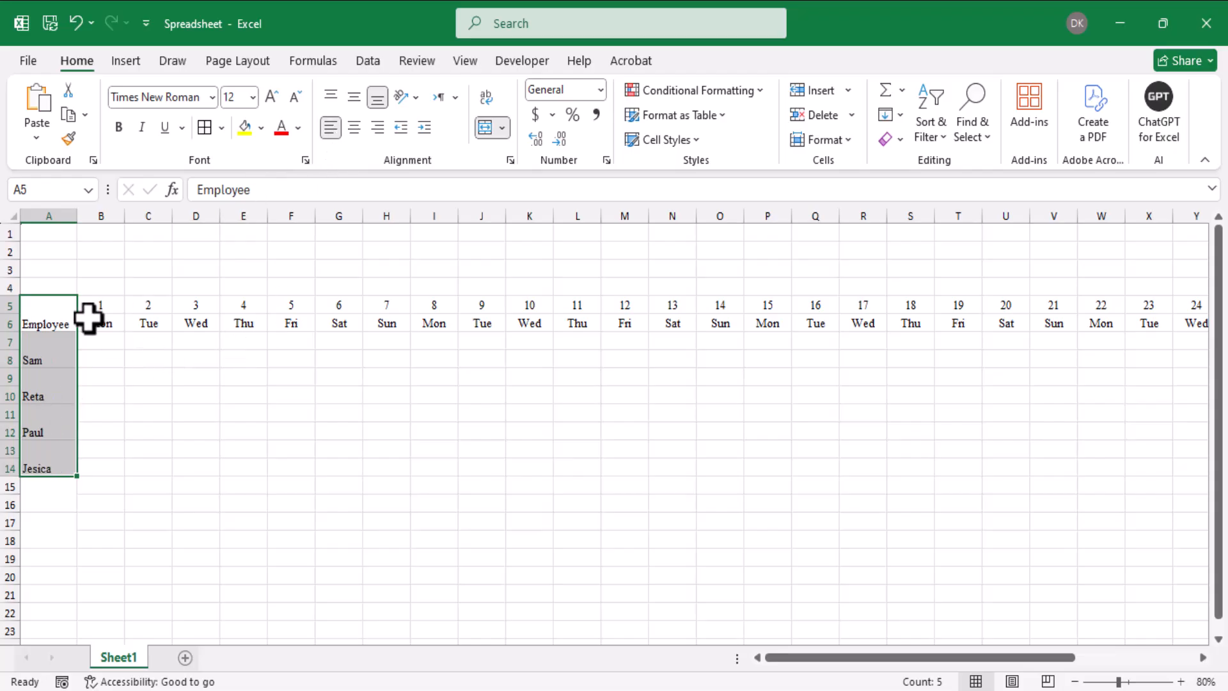
Apply all borders to the schedule range A5:AF14.
left_click_drag(49, 310, 1098, 459)
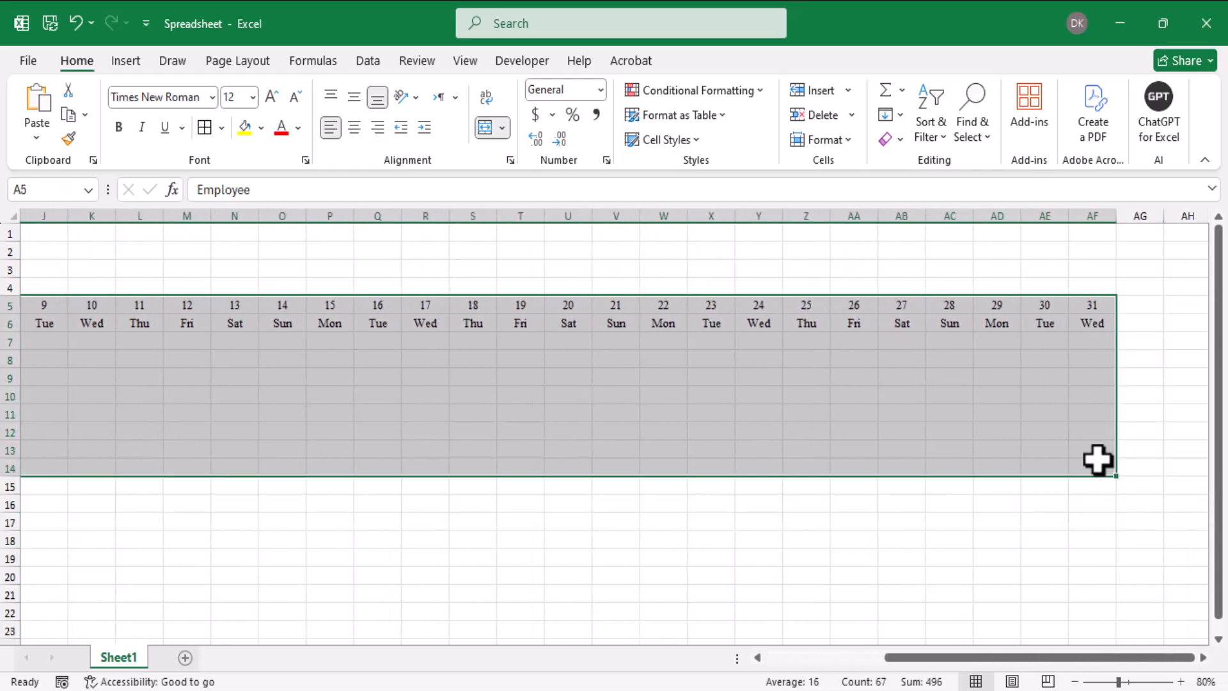
left_click(219, 128)
left_click(259, 320)
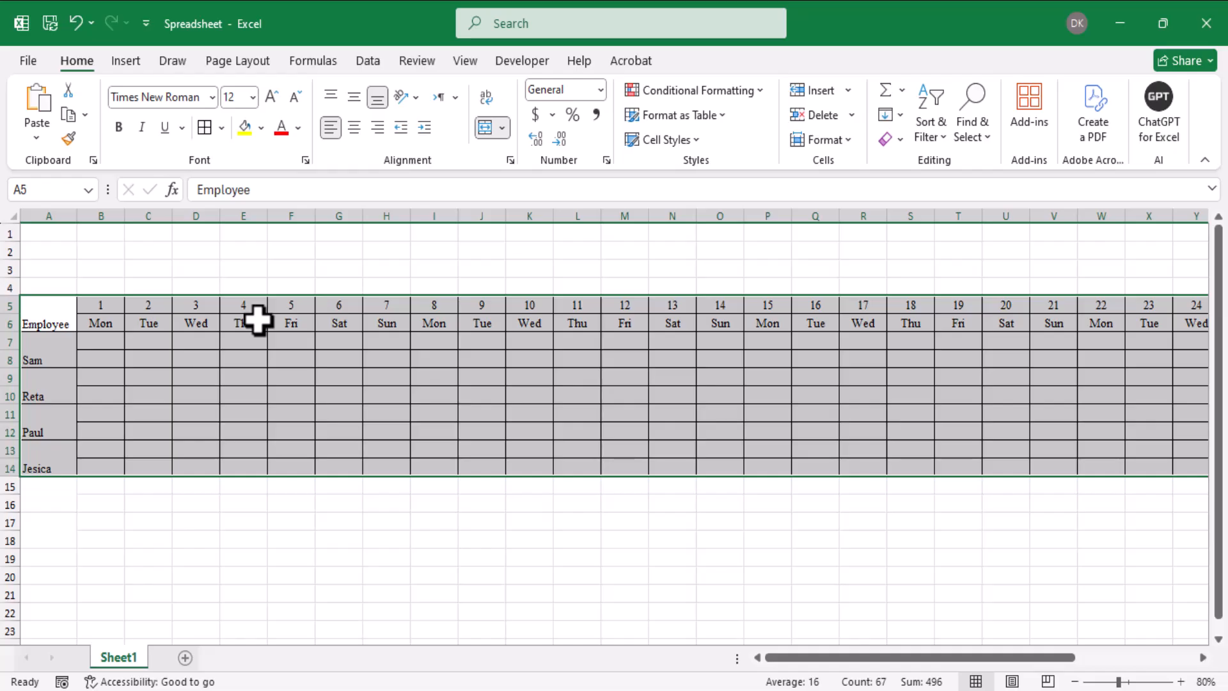
Enter the shift start time 8:00 AM in cell B7 for the first employee on day 1.
left_click(101, 342)
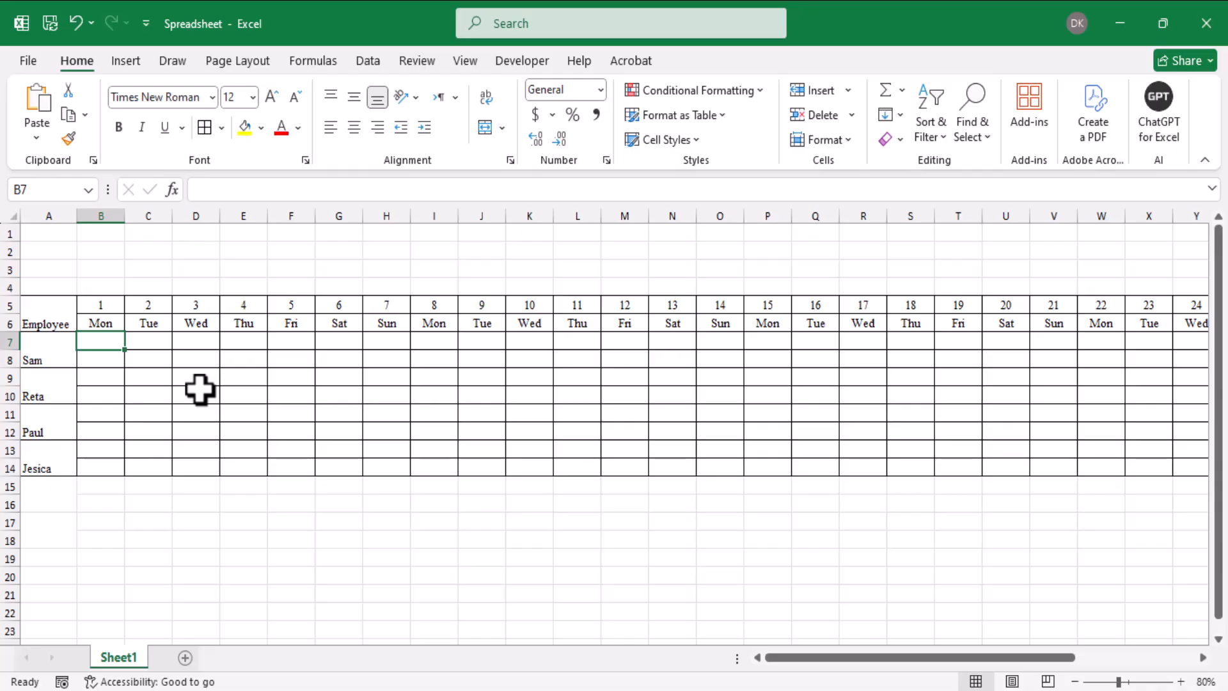
type("8:00")
type(" A")
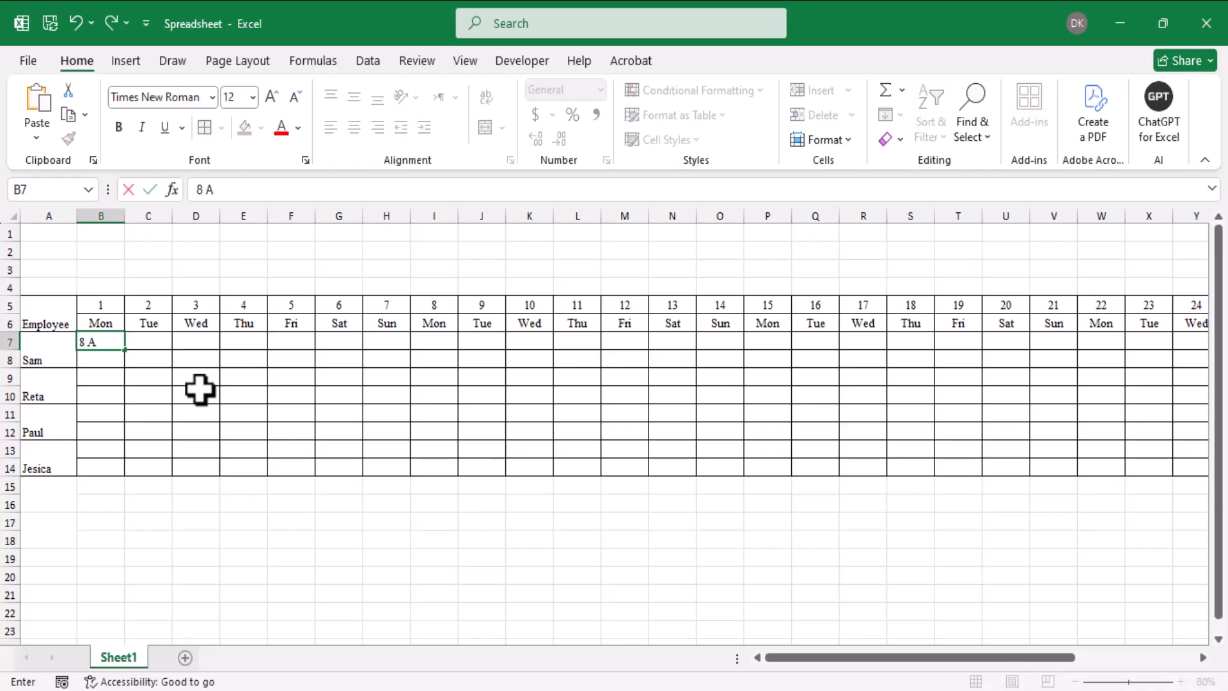
type("M")
key("Return")
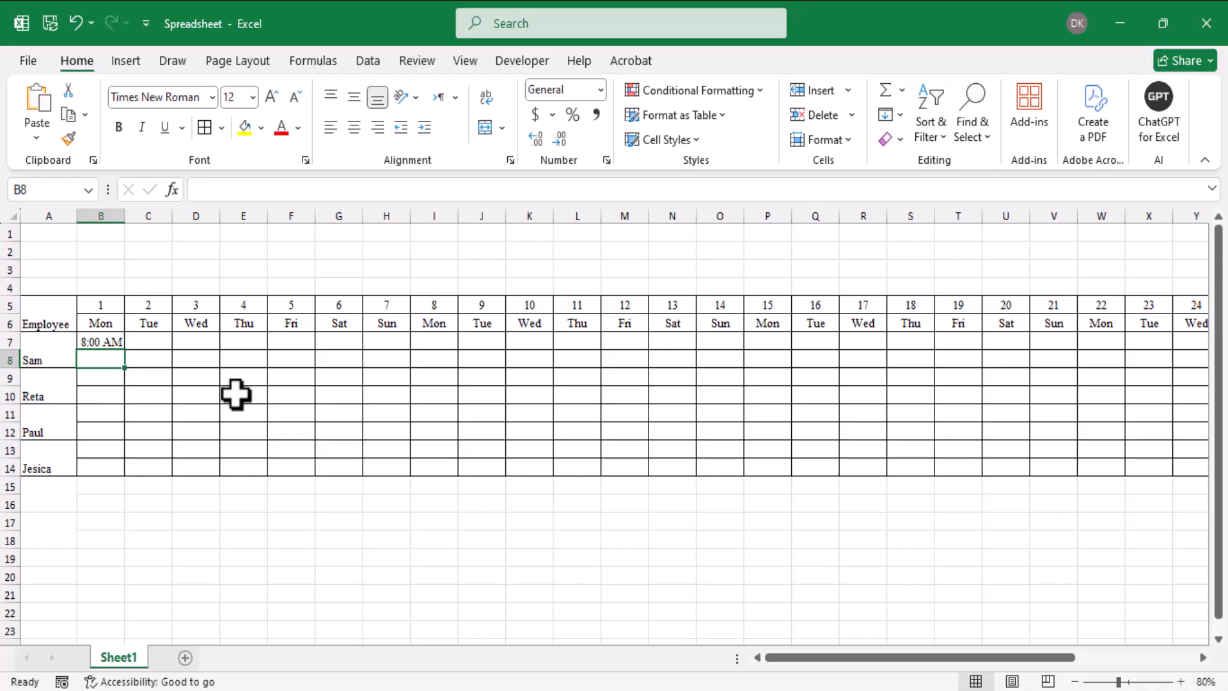
Enter the formula =B7+TIME(9,0,0) in cell B8 to calculate the shift's end time.
type("=")
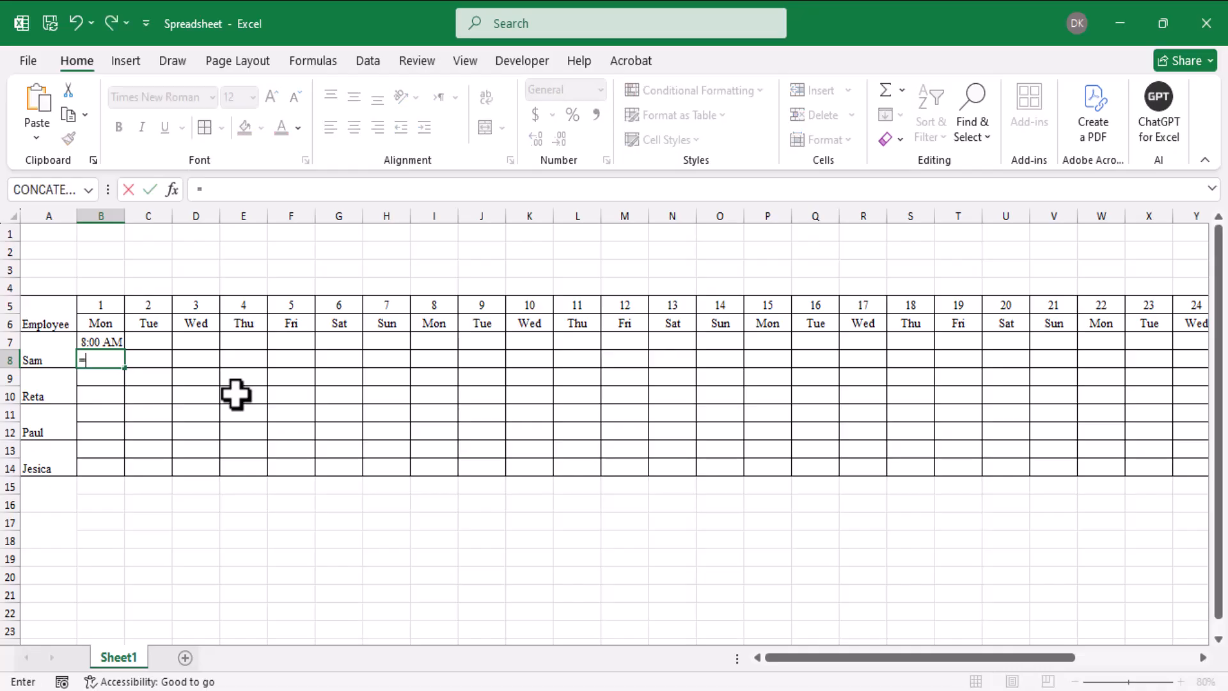
left_click(109, 341)
type("+tit")
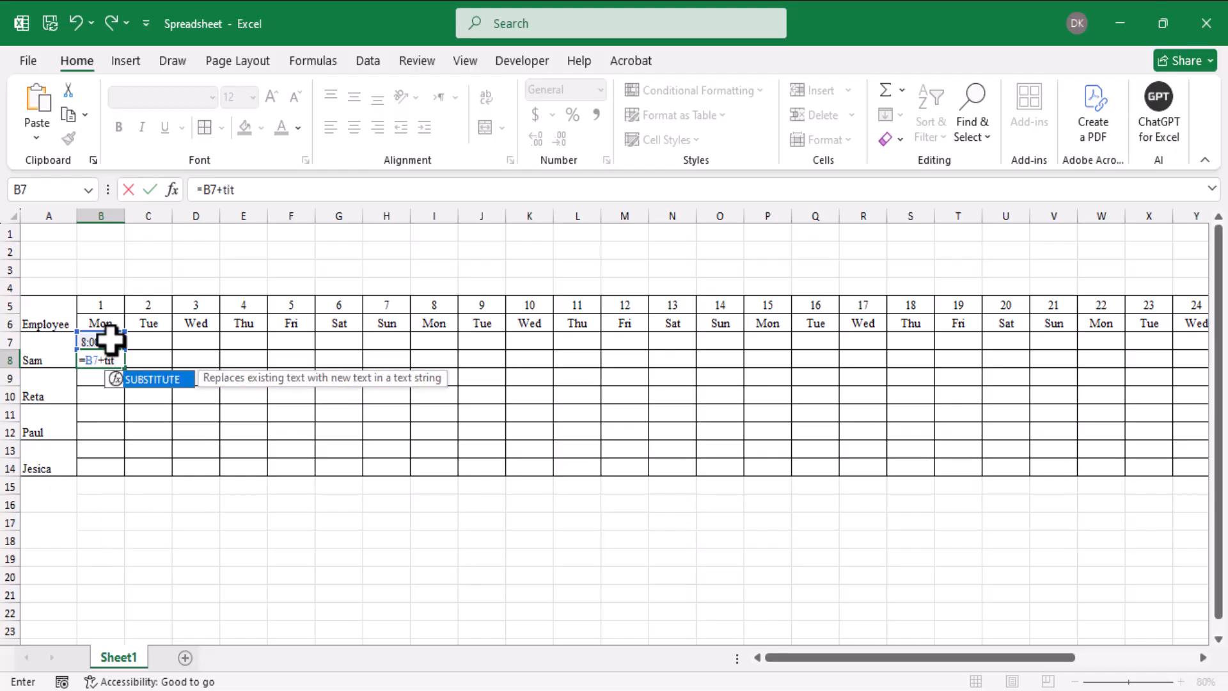
key("BackSpace")
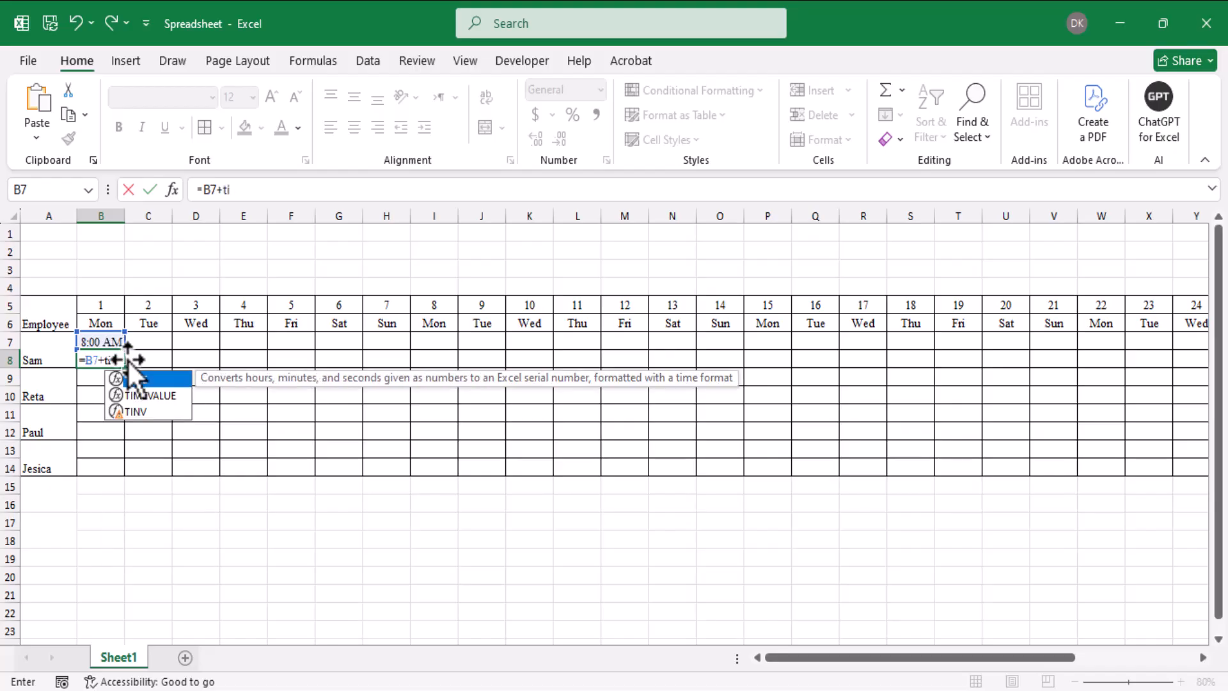
double_click(139, 379)
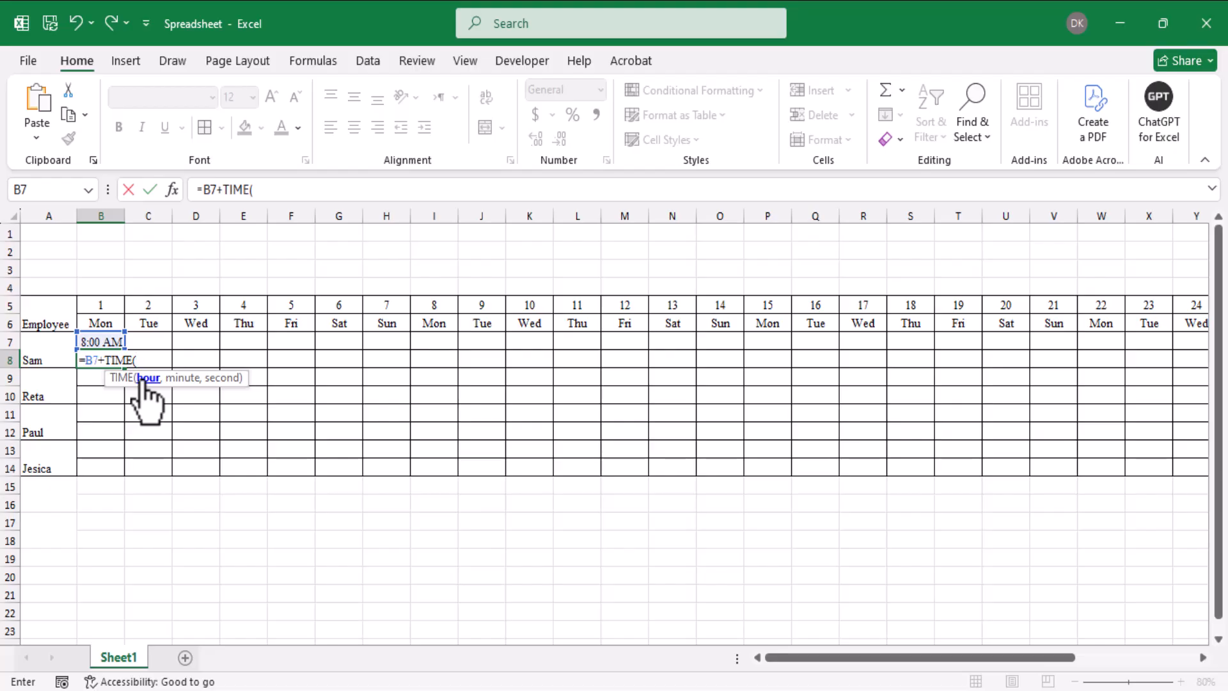
type("9,")
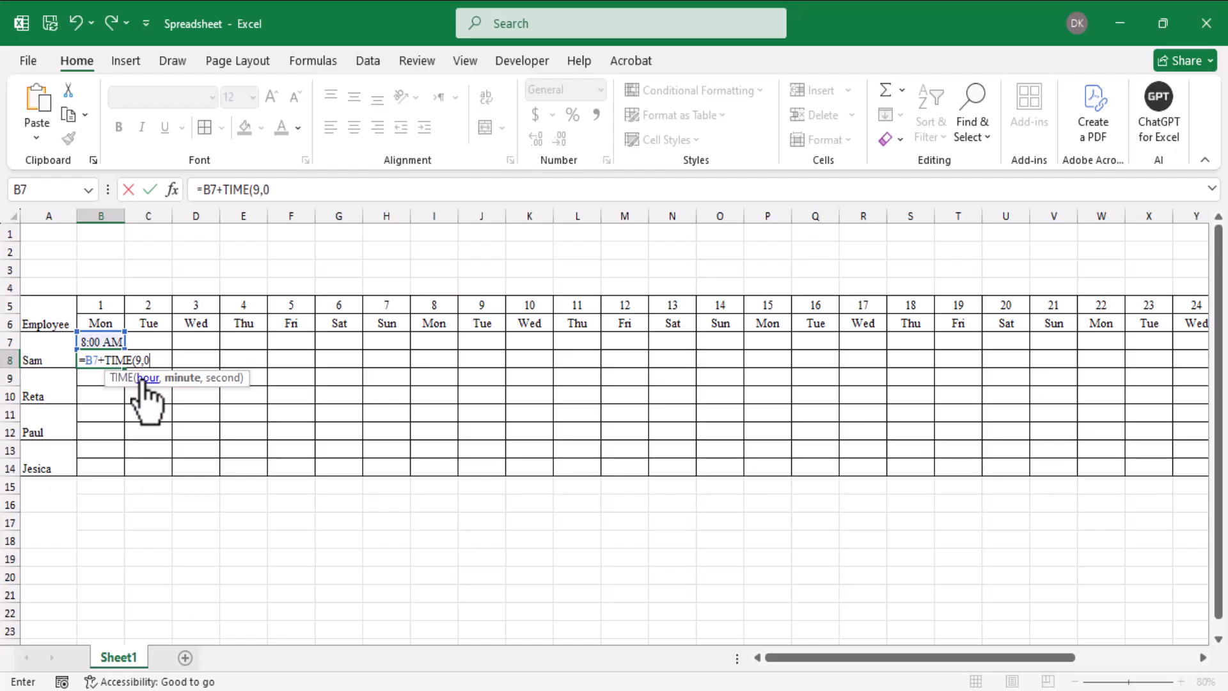
type("0,0)")
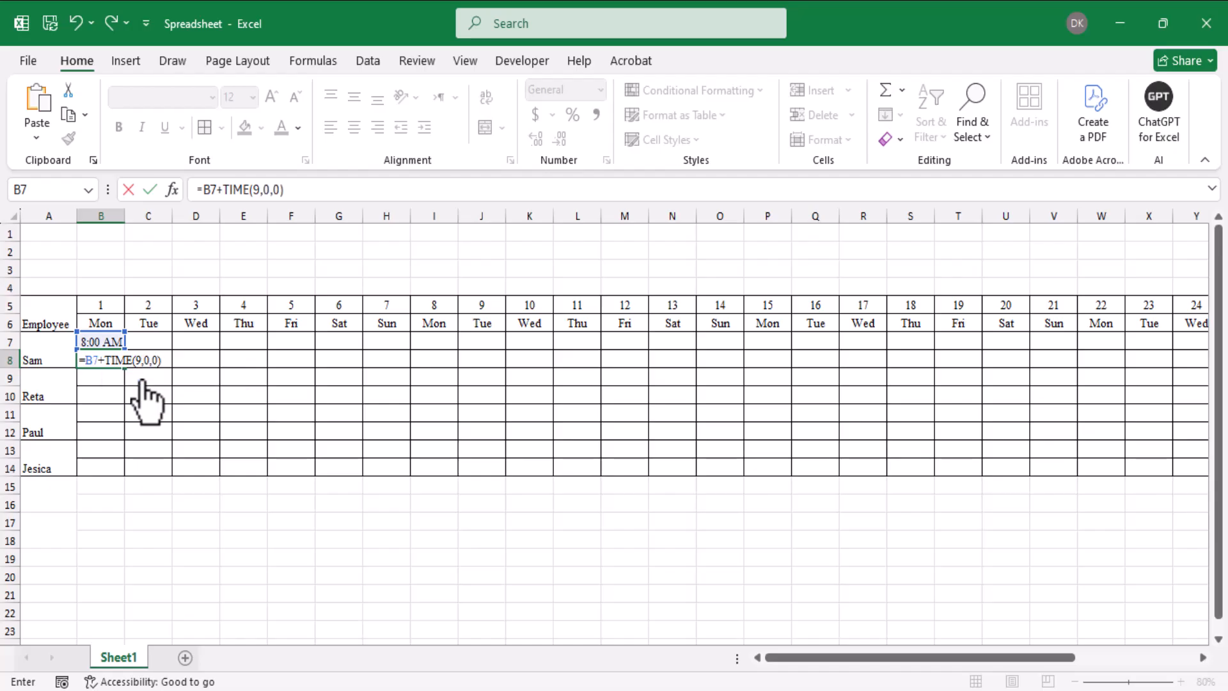
key("Return")
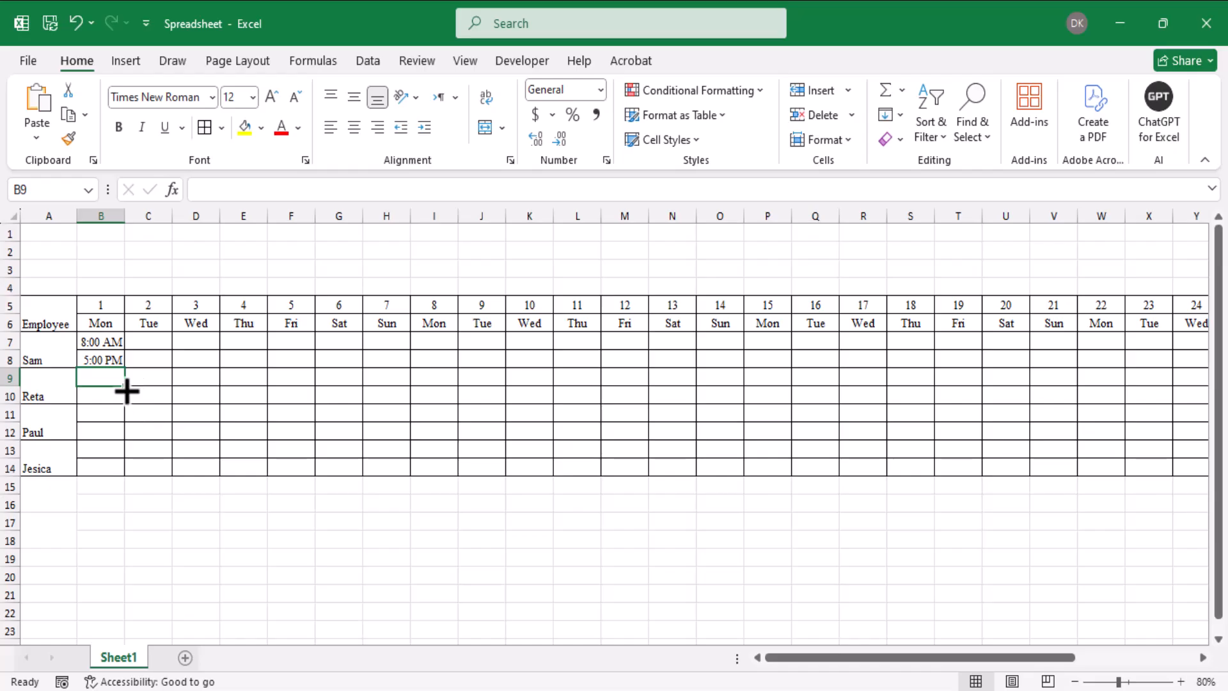
Center the schedule cells B7:AF14 horizontally and vertically.
left_click_drag(101, 342, 1105, 489)
left_click_drag(1037, 470, 1036, 471)
left_click(354, 96)
left_click(115, 379)
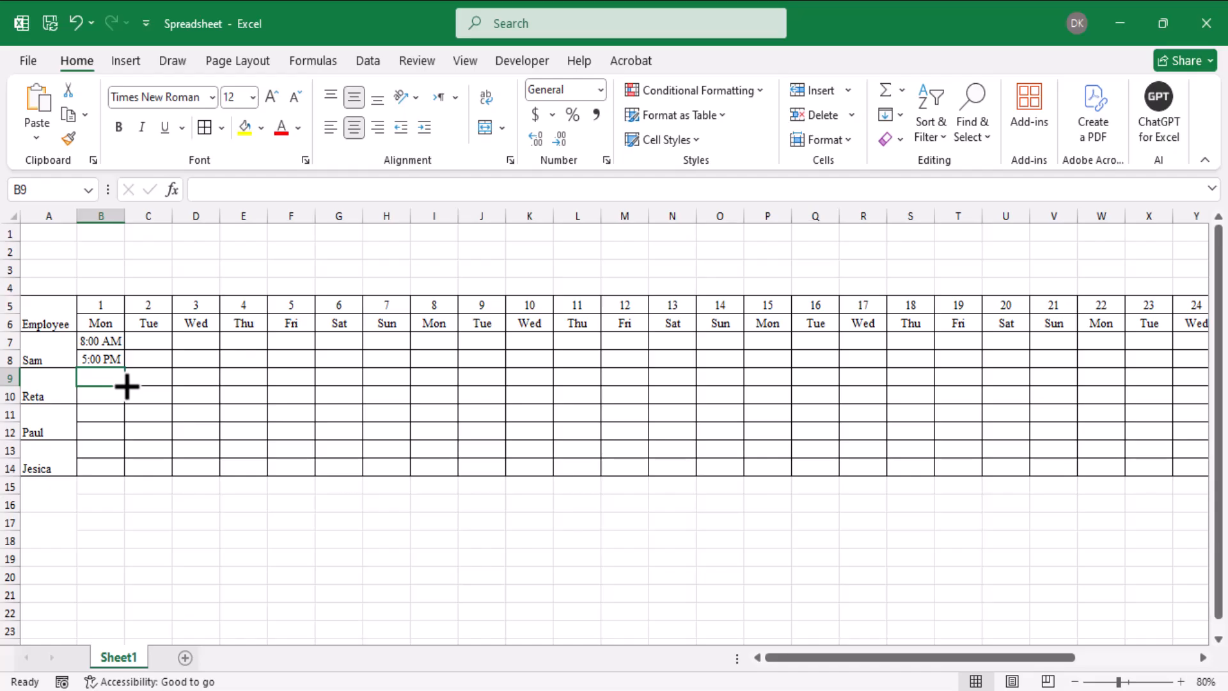
Fill the first employee's start and end times from B7:B8 through Friday in column F, using the Copy Cells option.
key("ctrl+z")
left_click(113, 345)
left_click_drag(113, 345, 318, 357)
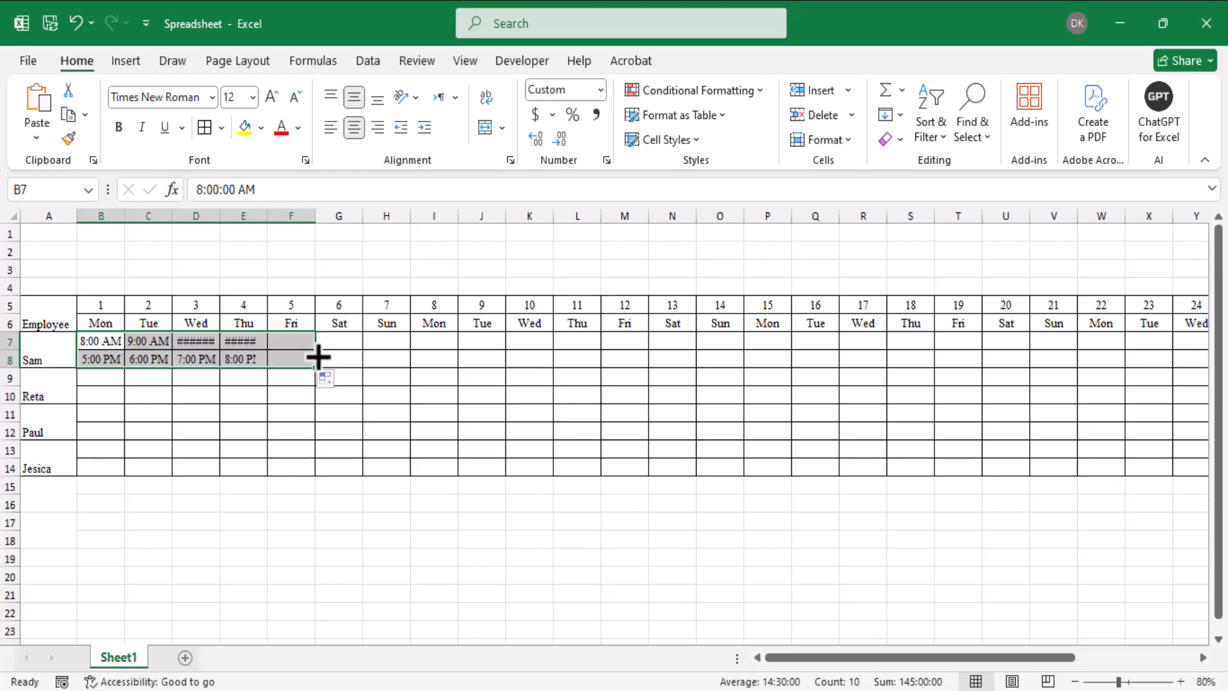
left_click(343, 382)
left_click(358, 403)
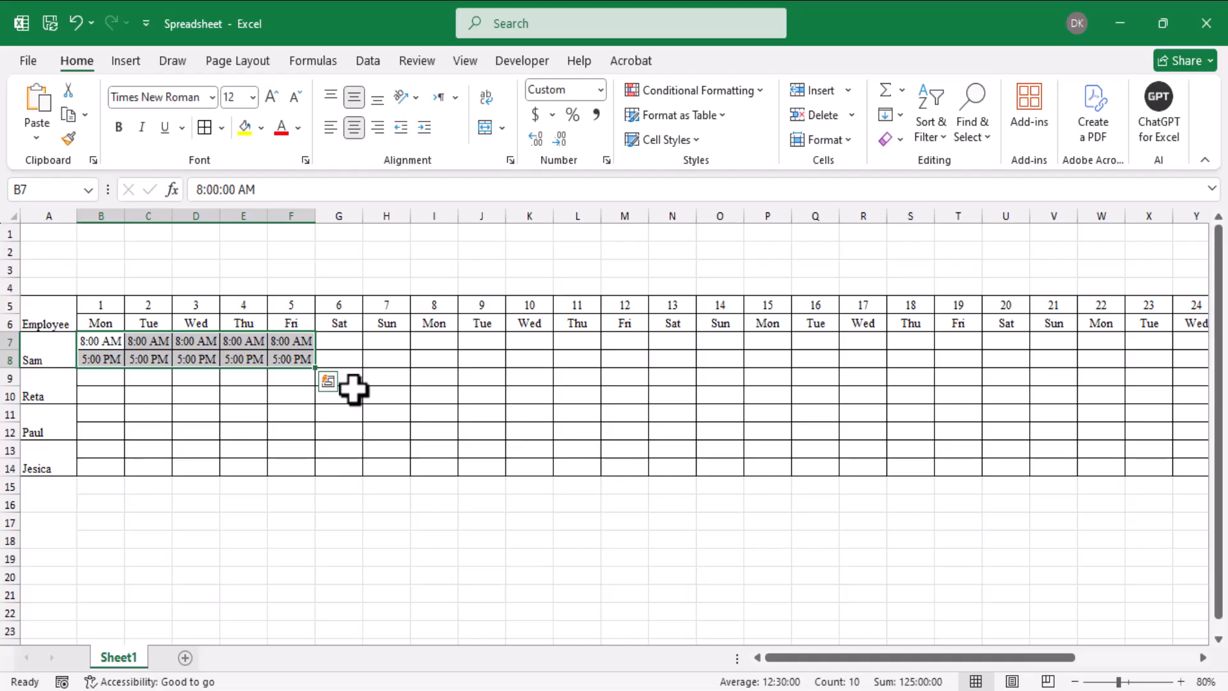
Enter WE in cells G7 and H7 for the first employee's Saturday and Sunday.
left_click(337, 340)
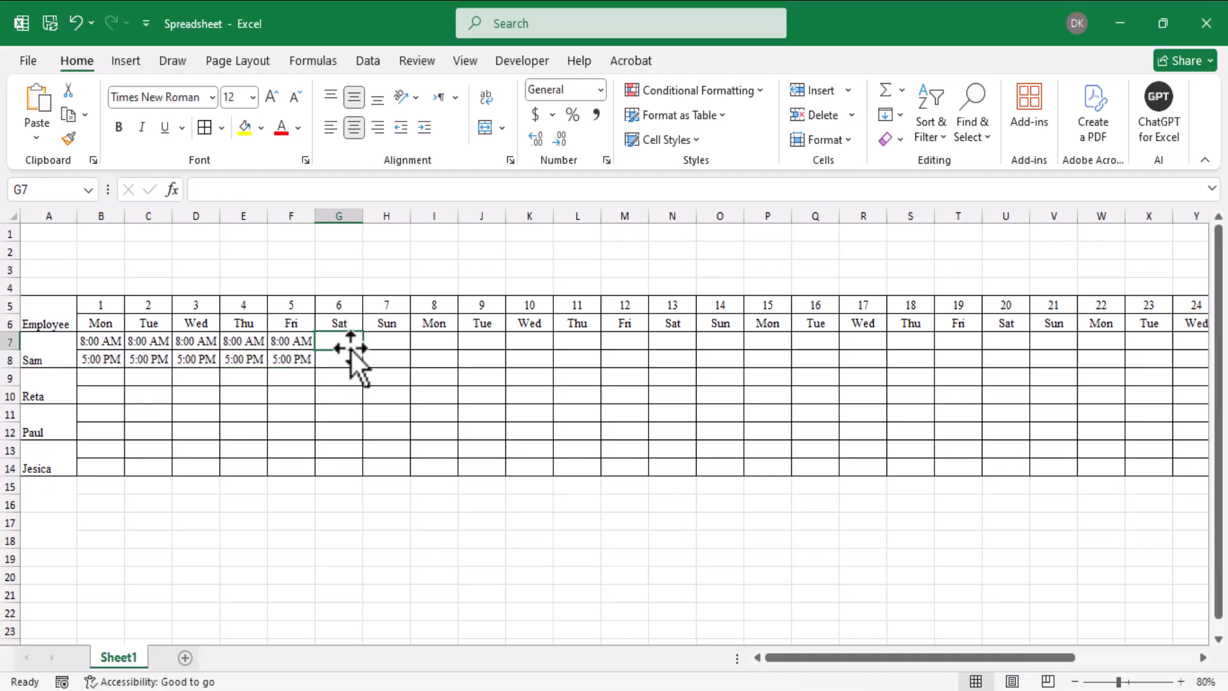
type("WE")
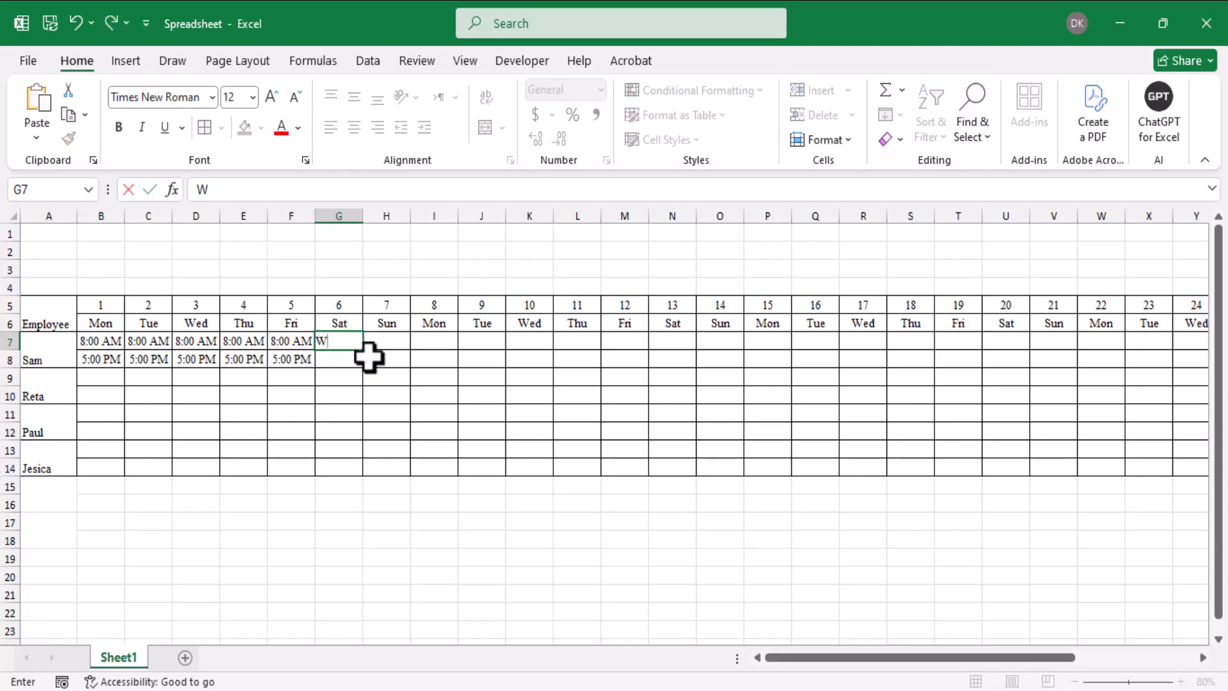
left_click(391, 342)
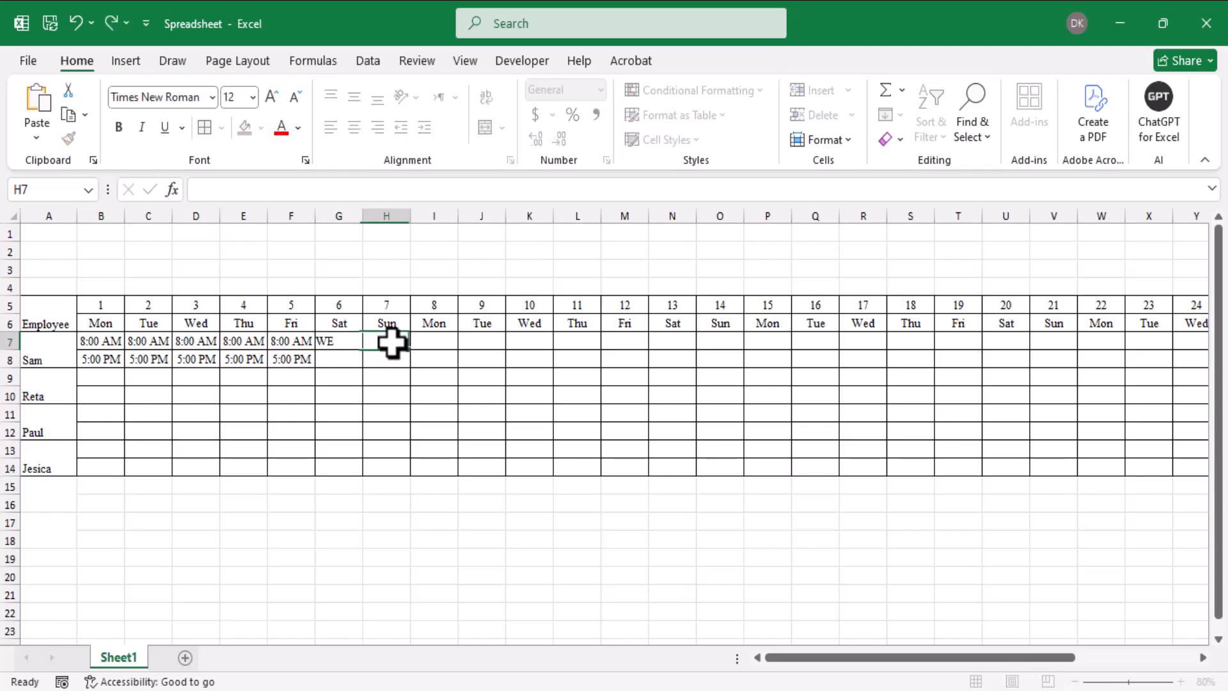
type("WE")
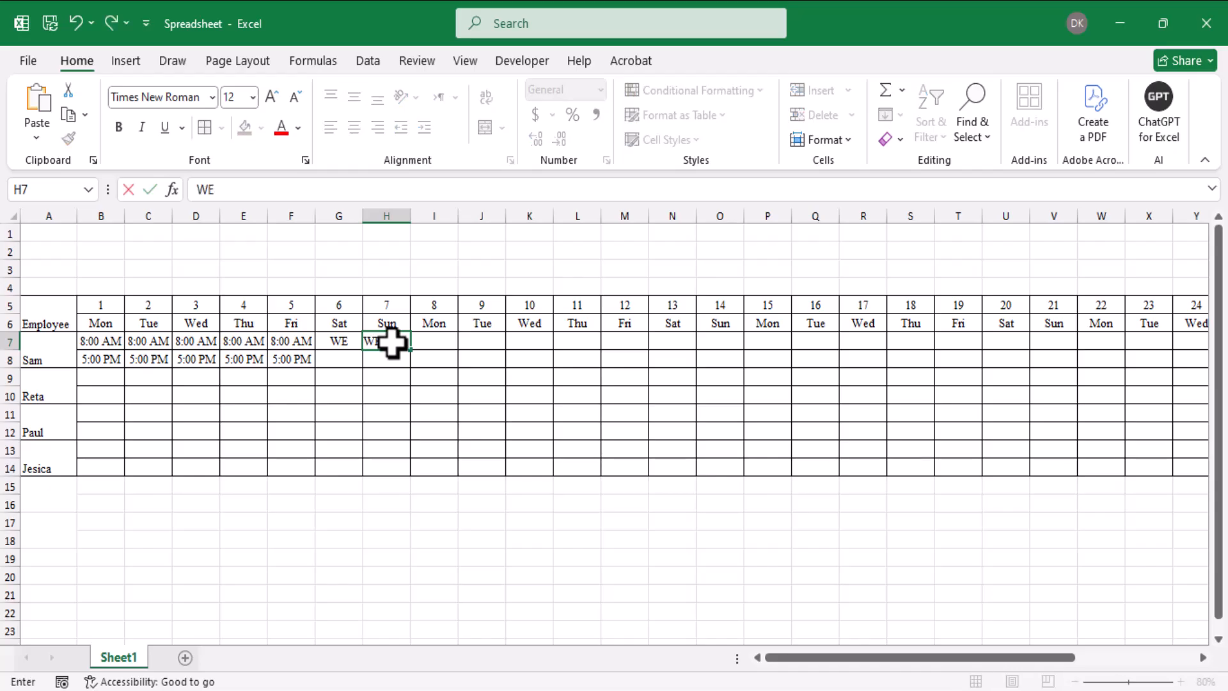
key("Return")
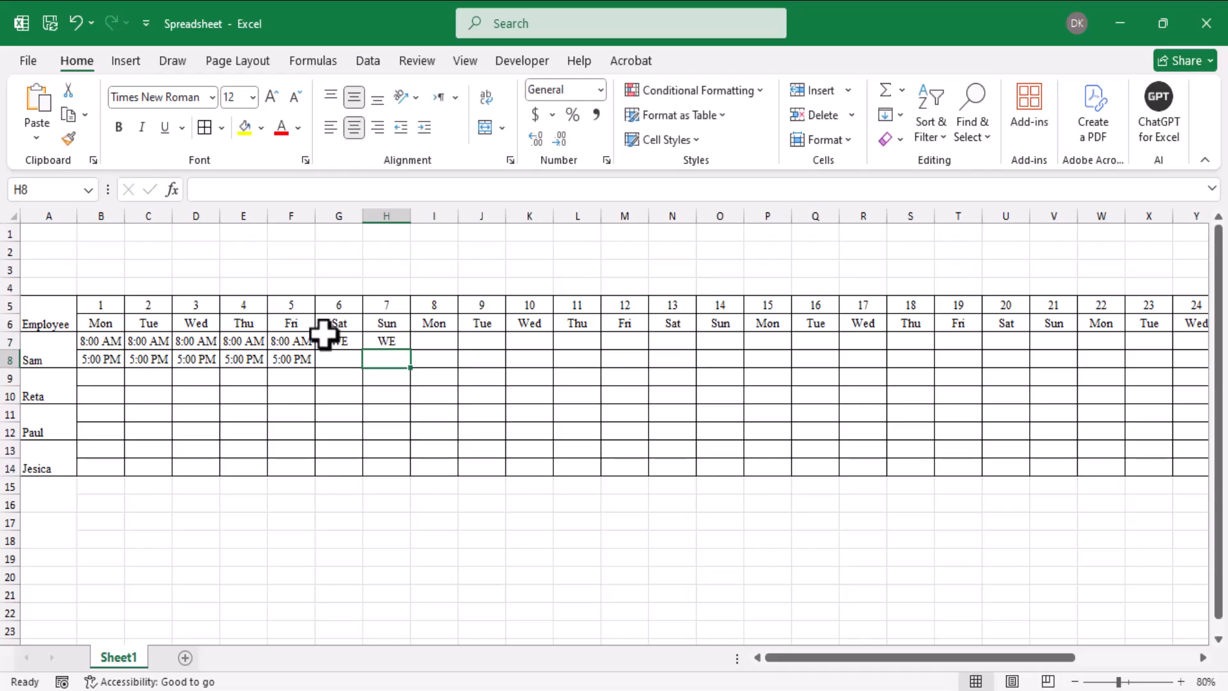
Merge and center G7:G8 and H7:H8 so each weekend code spans both of the employee's rows.
left_click_drag(338, 342, 387, 356)
left_click(481, 128)
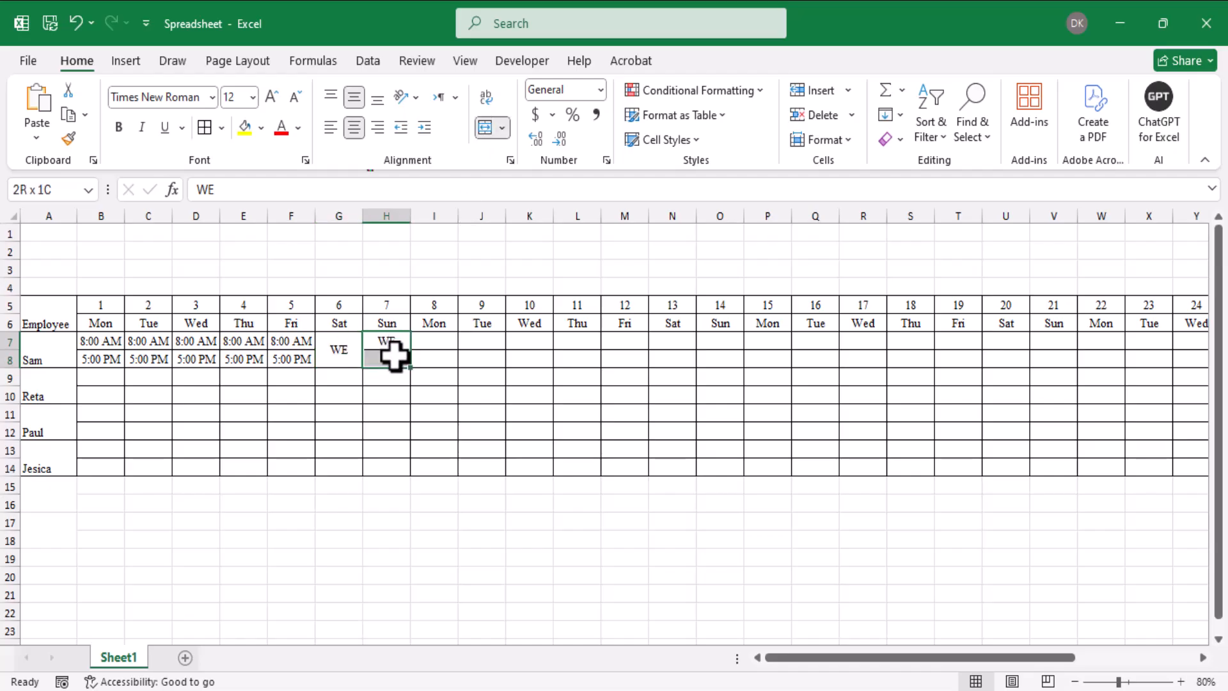
left_click(482, 129)
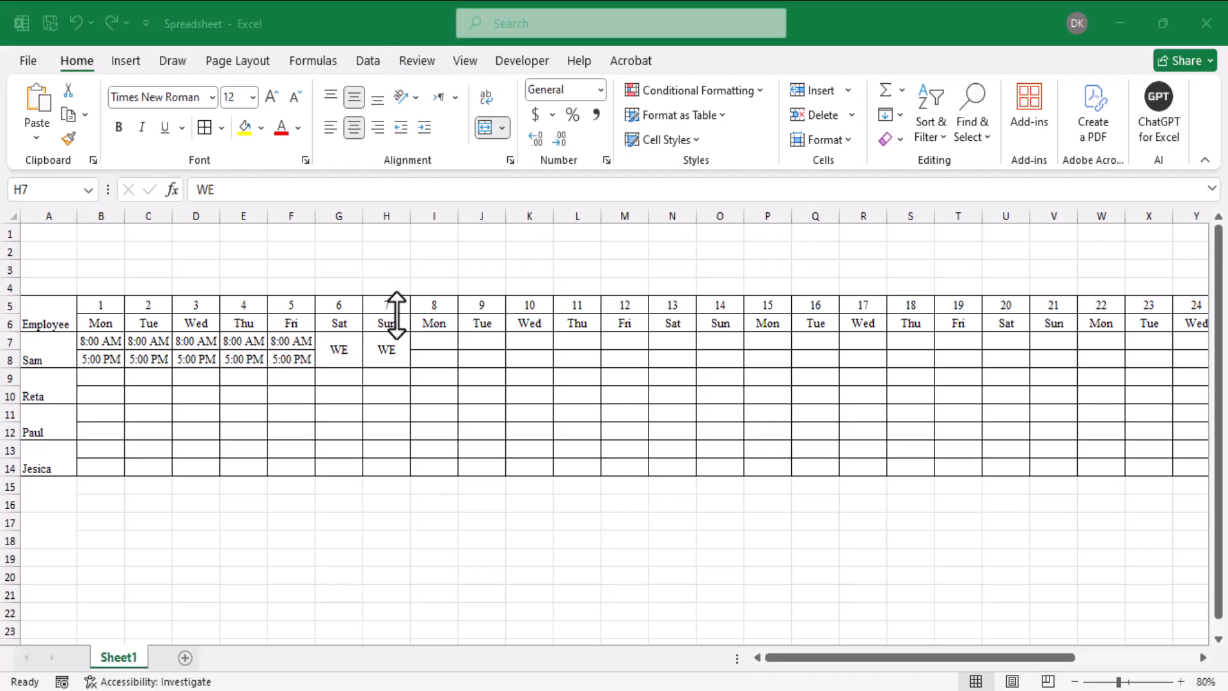
Repeat the first employee's weekly pattern from B7:H8 across days 8 to 21, through column V.
left_click_drag(97, 341, 608, 366)
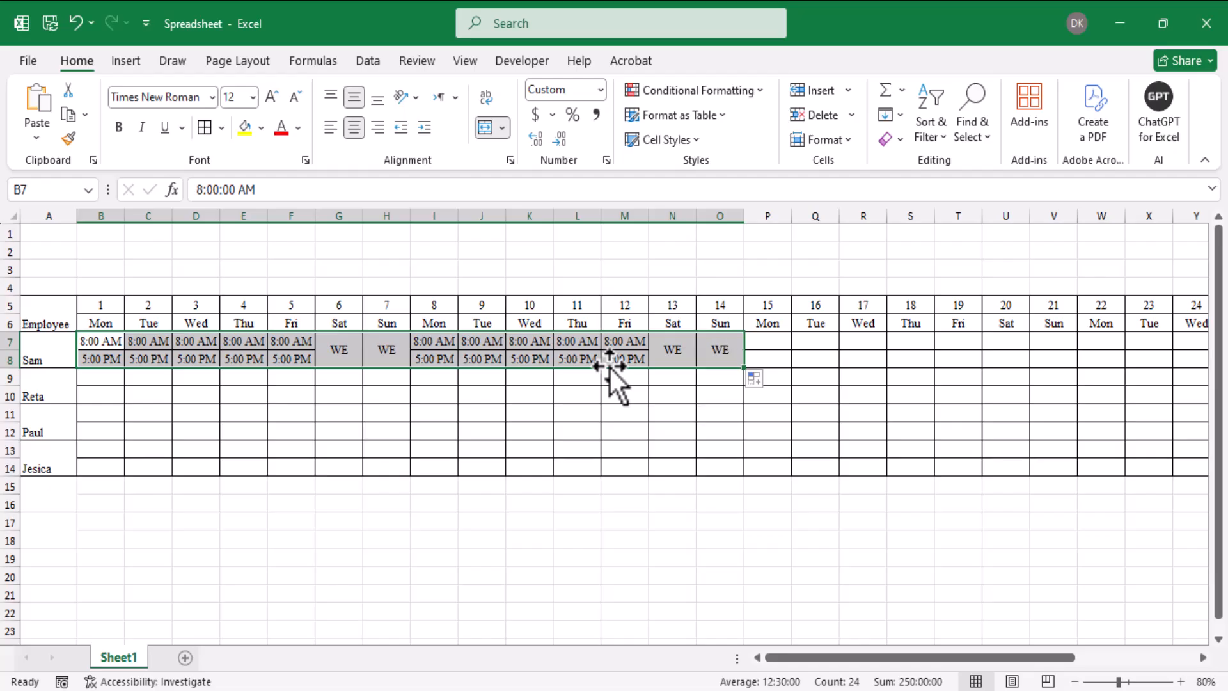
left_click_drag(434, 341, 1055, 395)
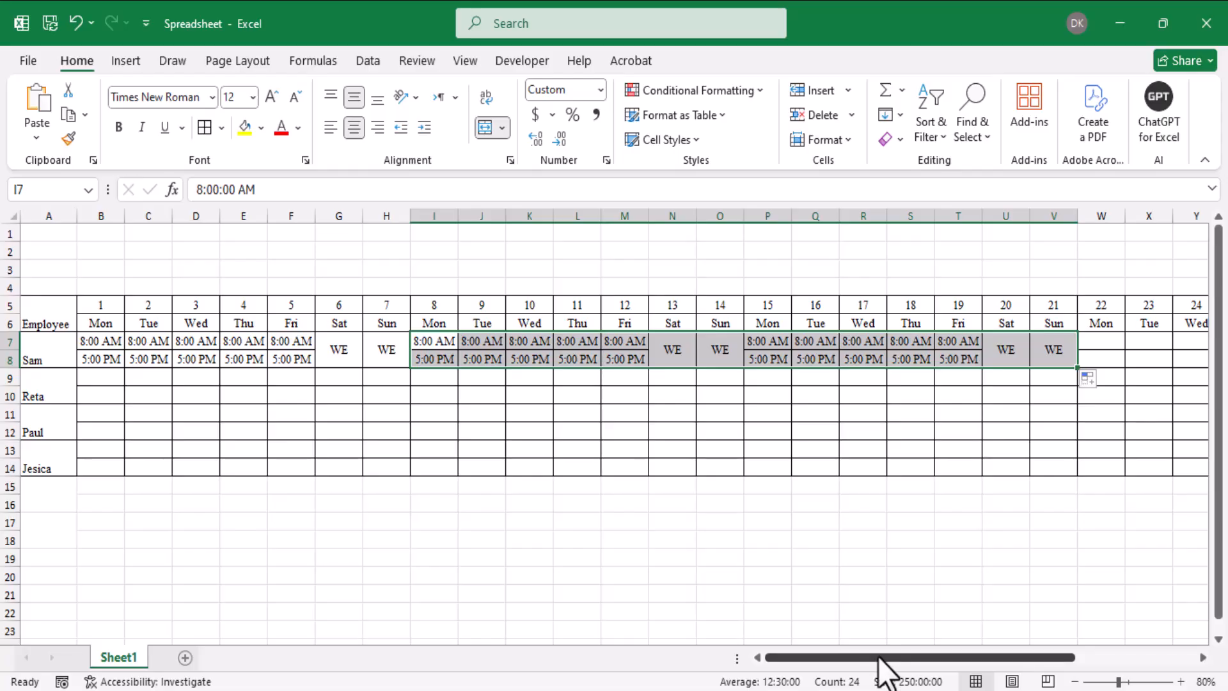
left_click_drag(876, 658, 960, 657)
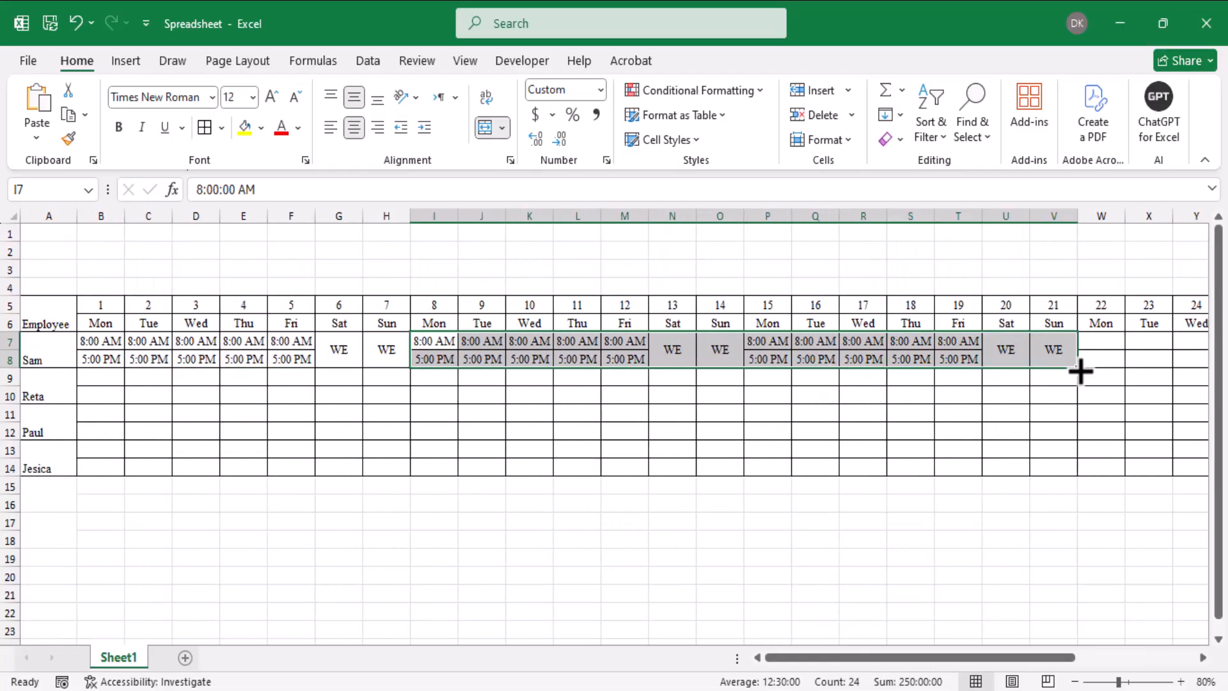
Enter VA in cell W7 for day 22, and merge and center W7:W8.
left_click(1091, 341)
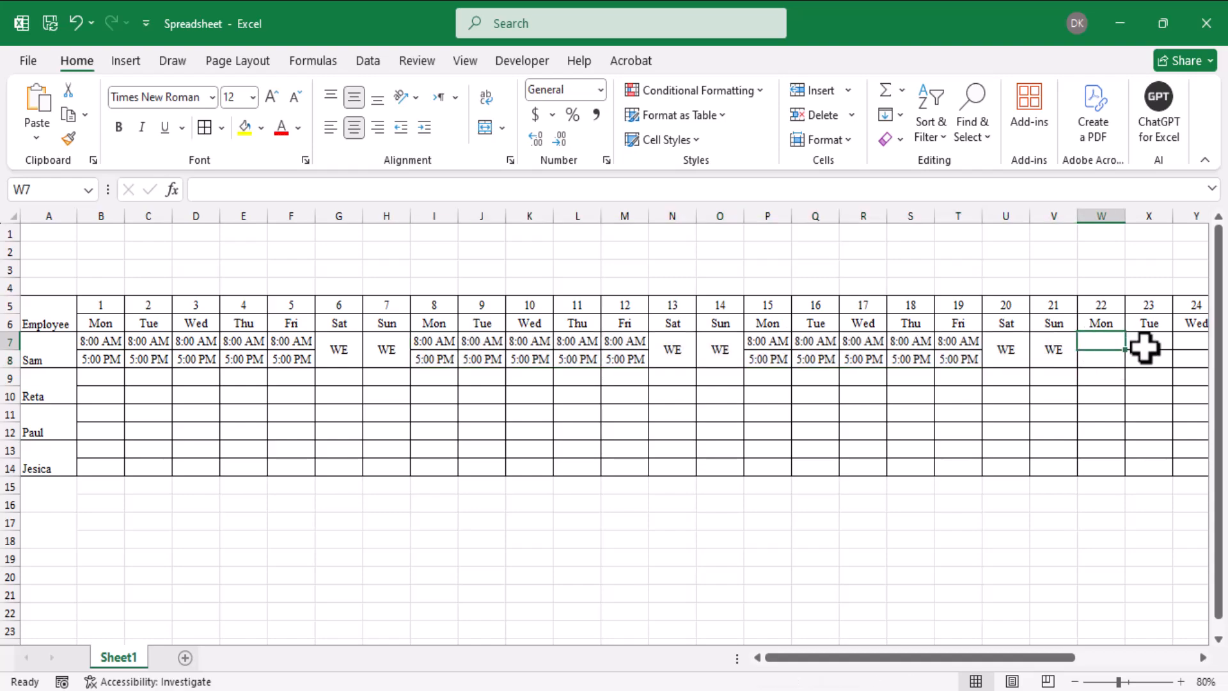
type("VA")
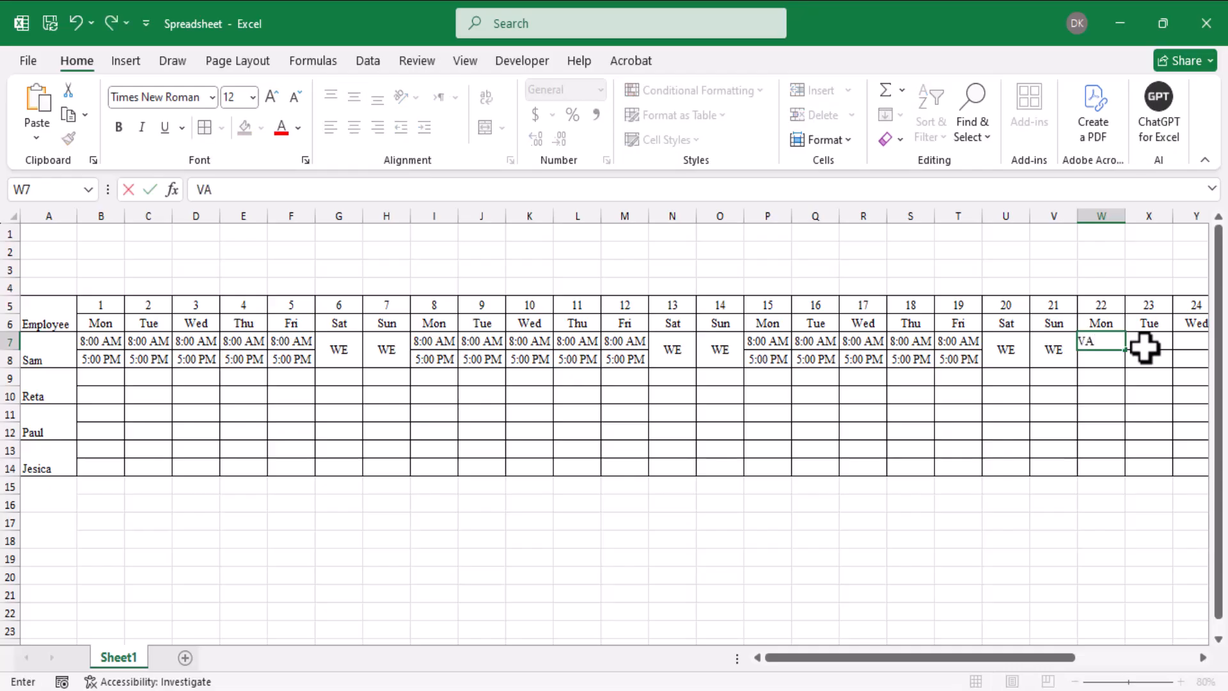
key("Return")
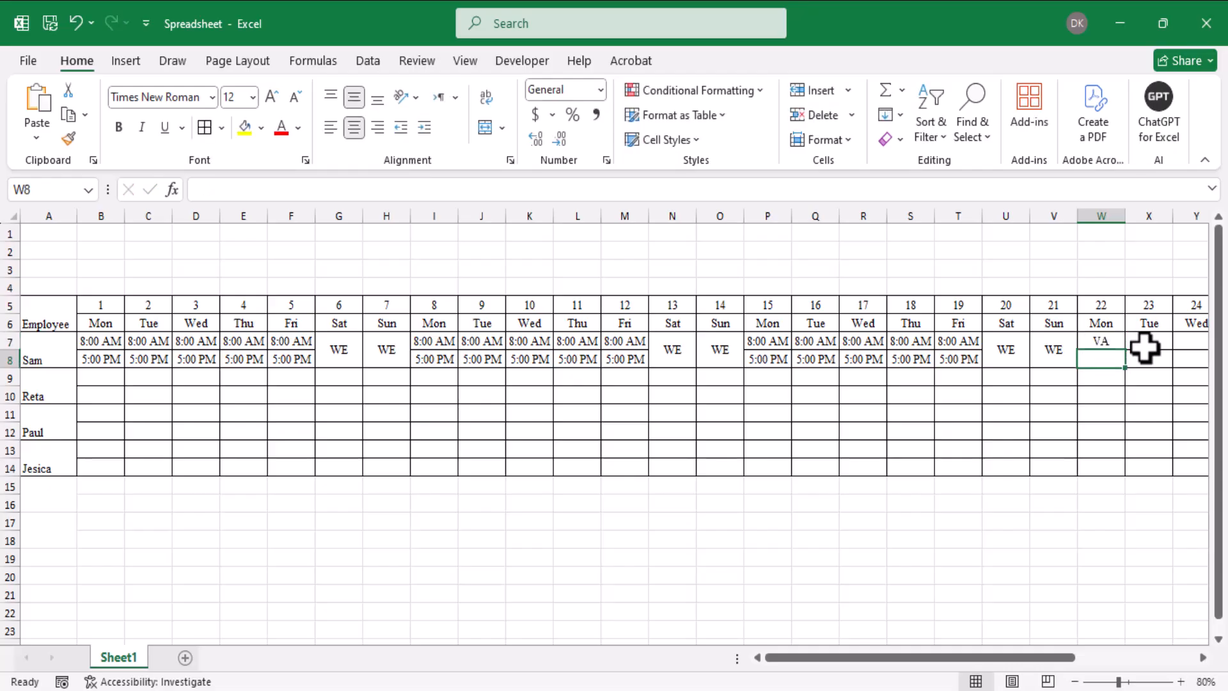
left_click_drag(1116, 342, 1107, 356)
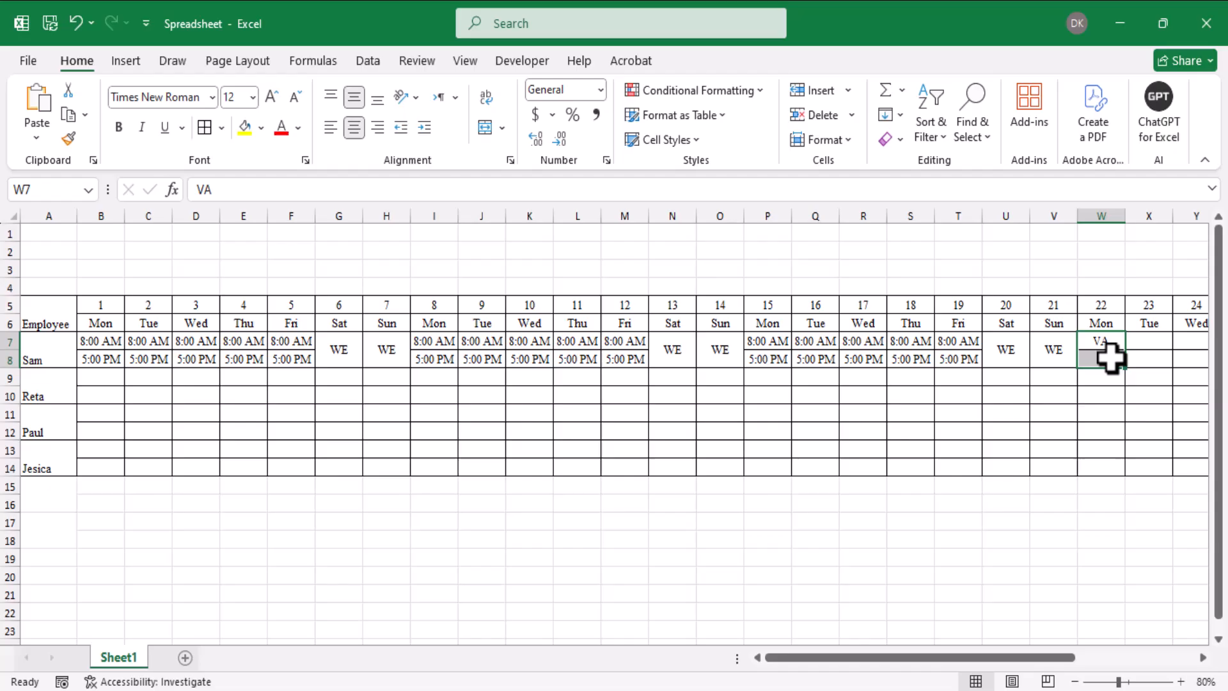
left_click(483, 128)
Fill the merged VA cell from day 22 through day 31 in column AF.
left_click_drag(781, 660, 913, 674)
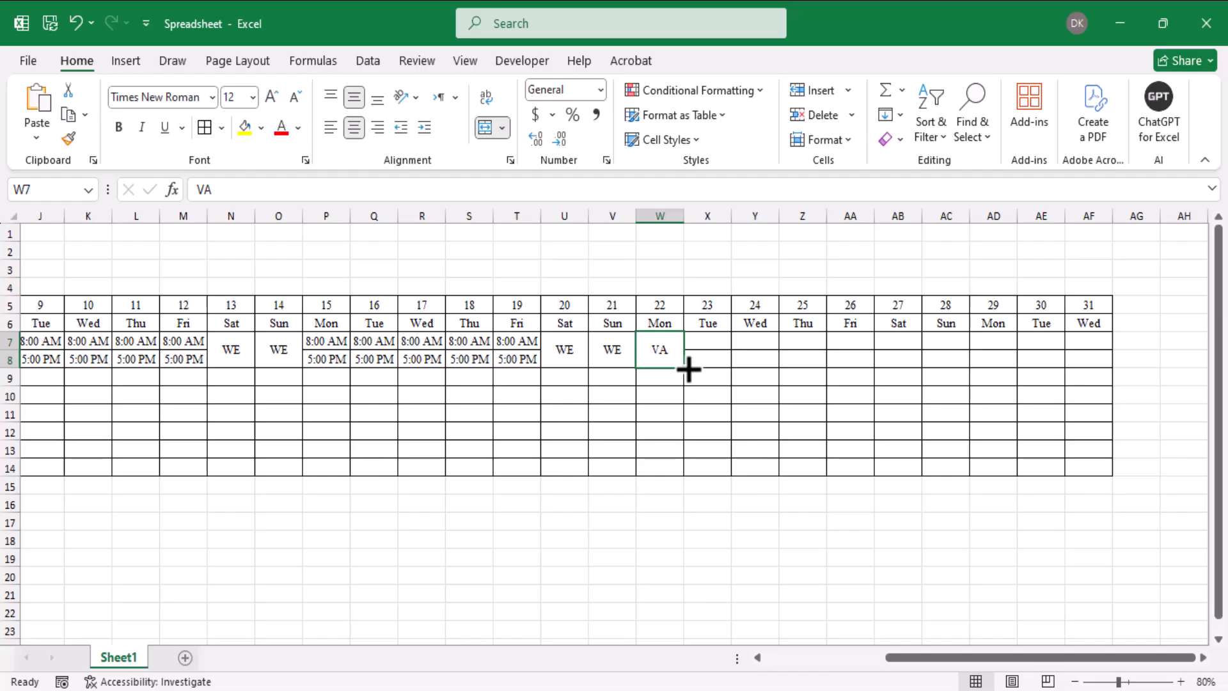
left_click_drag(684, 367, 1101, 378)
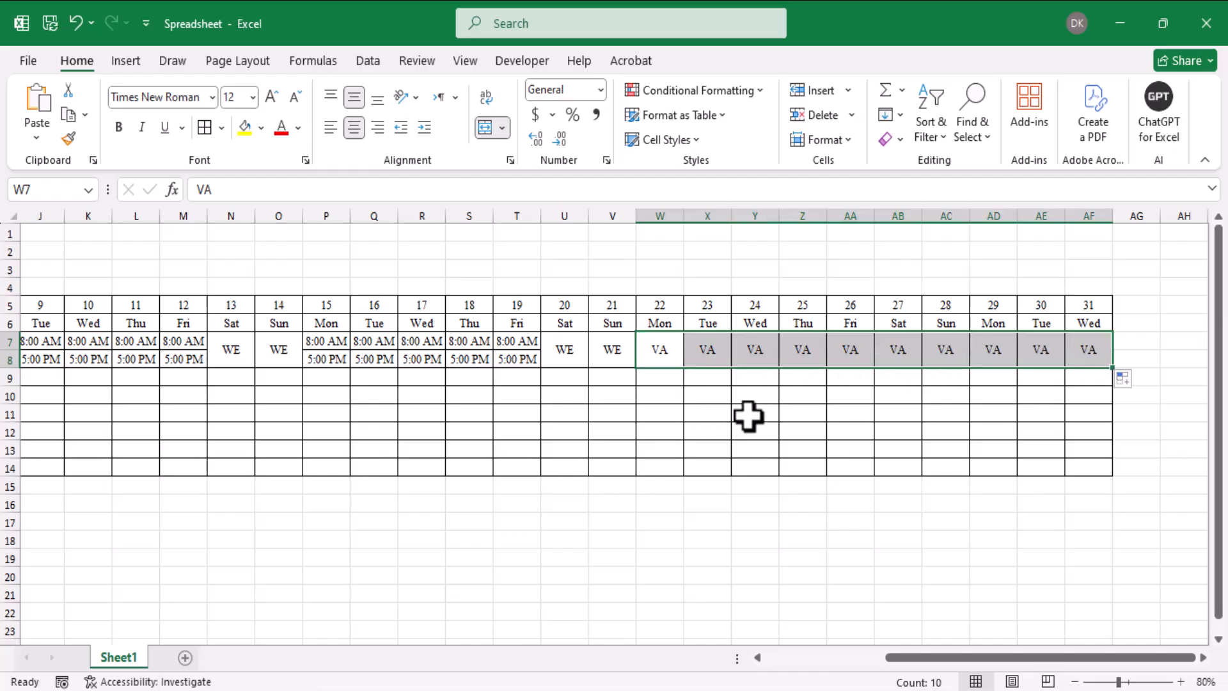
left_click(708, 413)
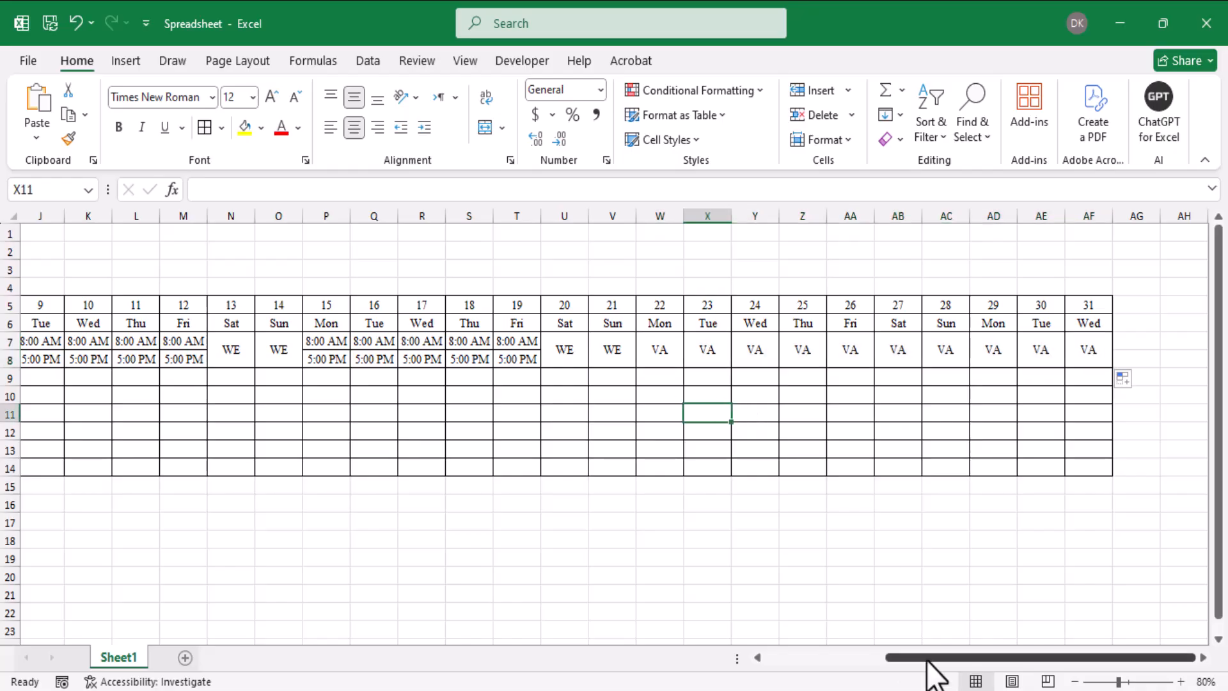
left_click_drag(927, 658, 763, 665)
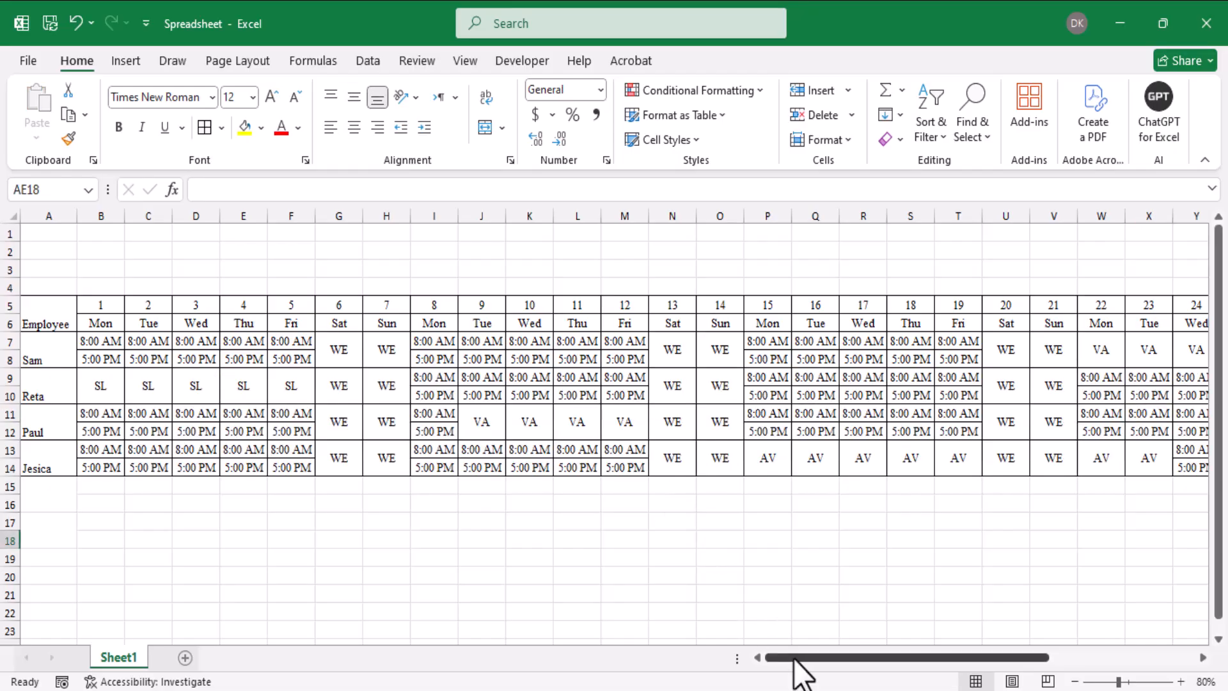
Merge and center I3:O4 above the schedule and enter the title "Work Schedule For December 2025".
left_click_drag(800, 669, 683, 666)
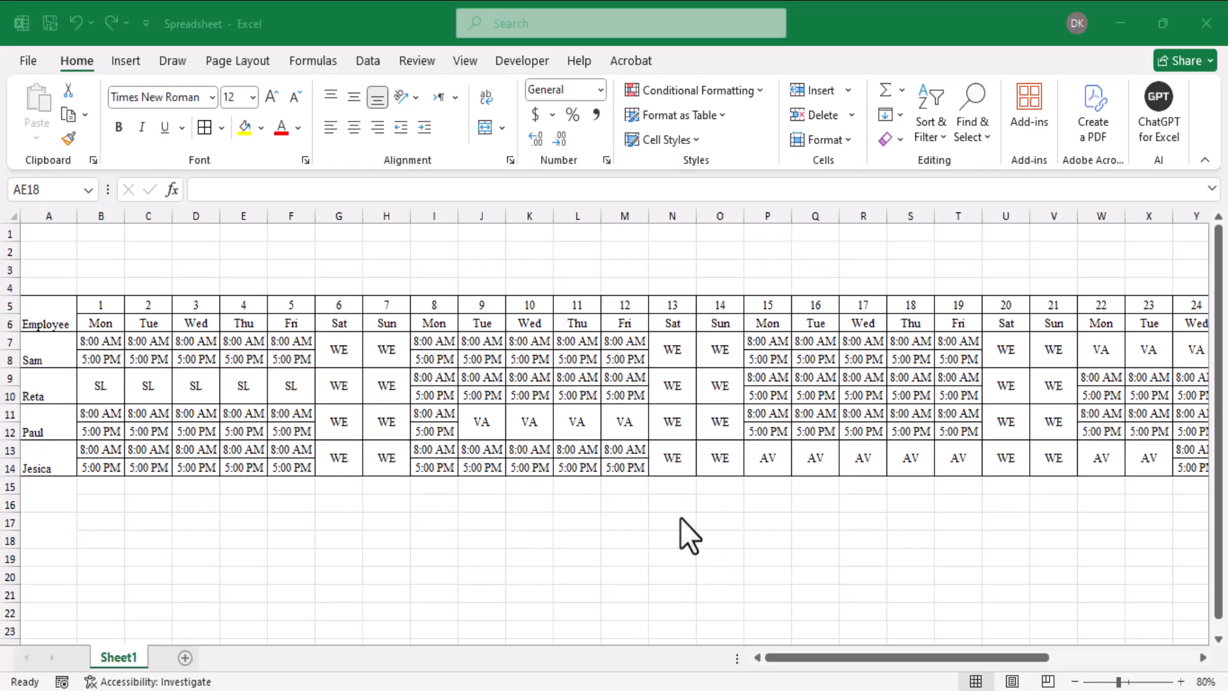
left_click_drag(441, 263, 720, 281)
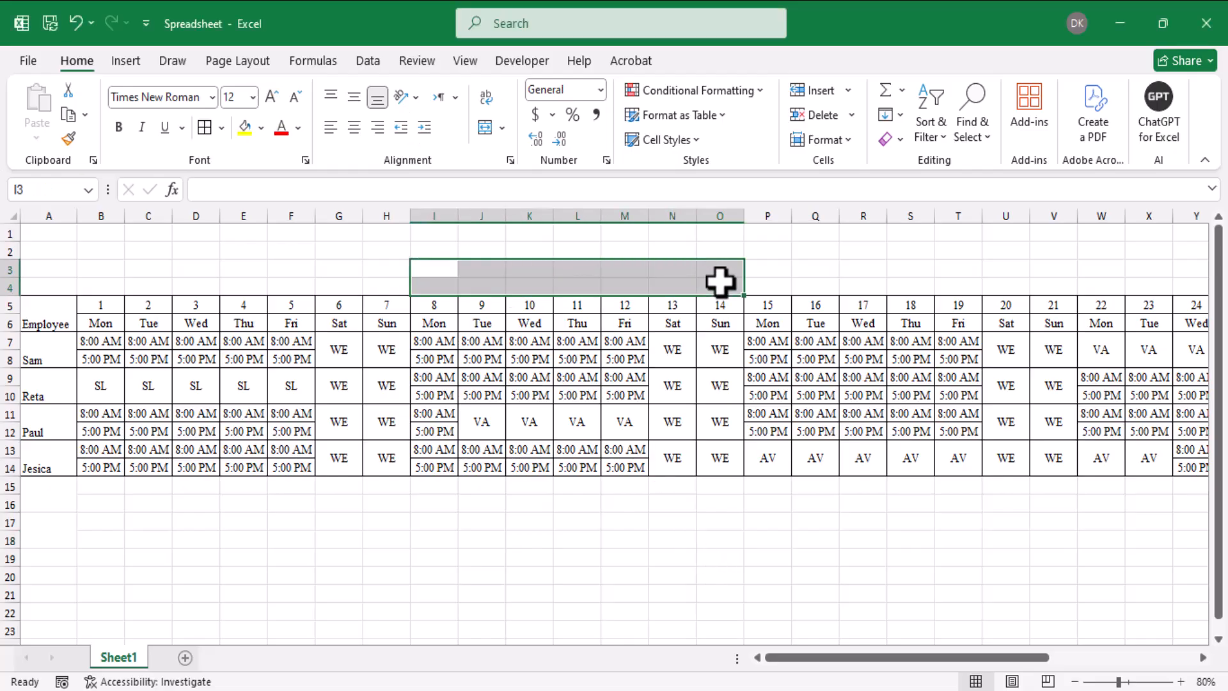
left_click(485, 128)
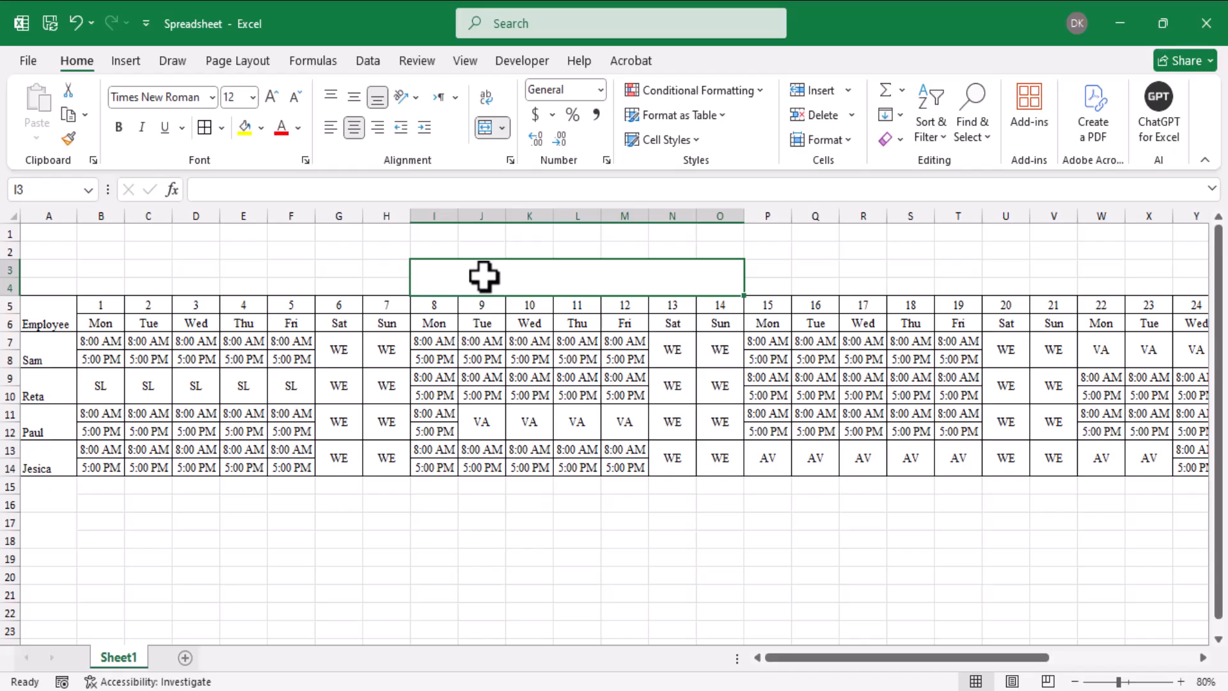
type("Work")
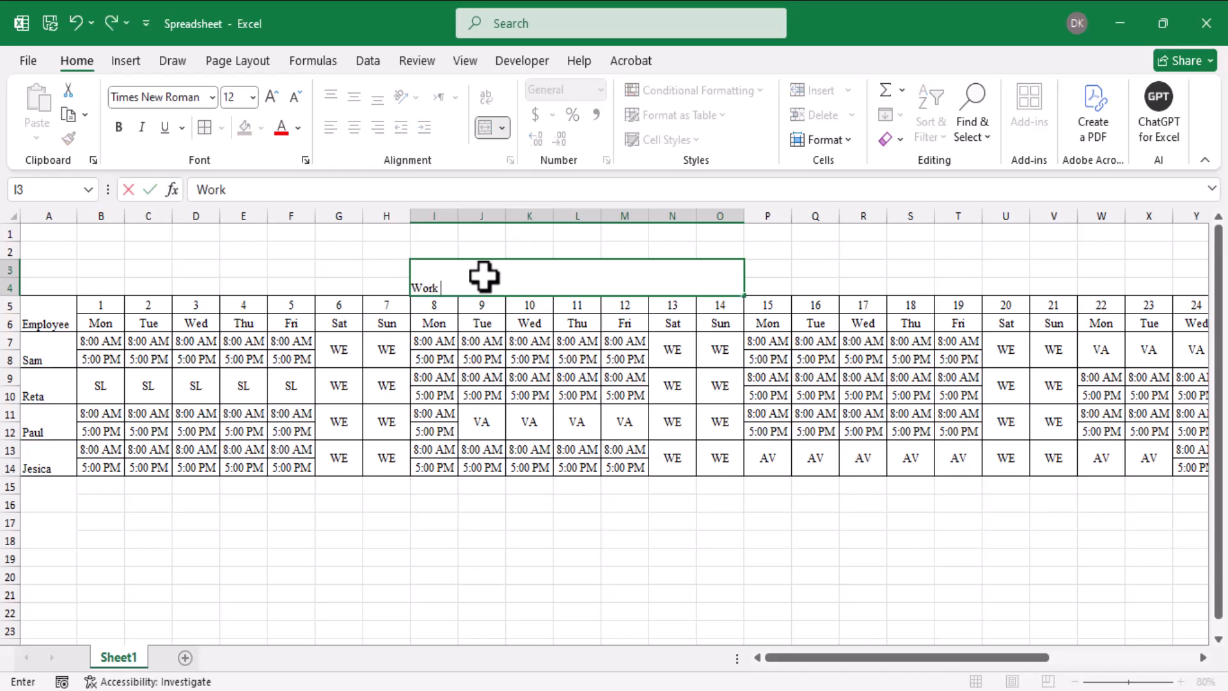
type(" Schedule For")
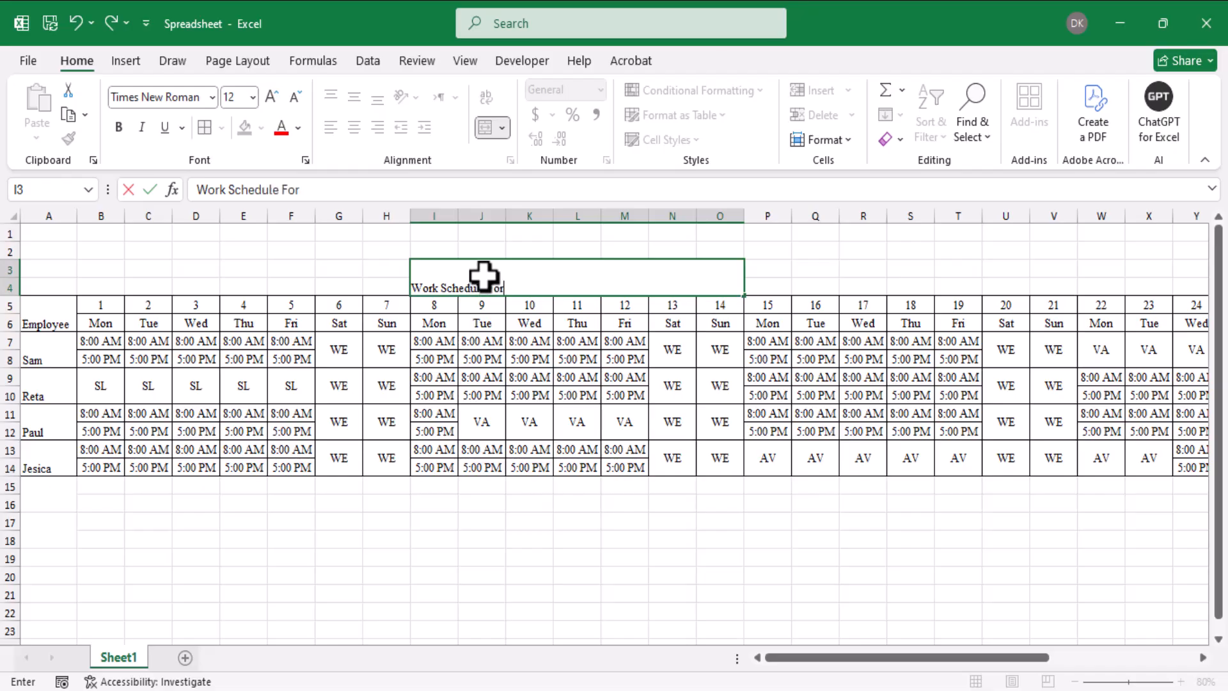
type("Ds")
key("BackSpace")
type("ecember 2025")
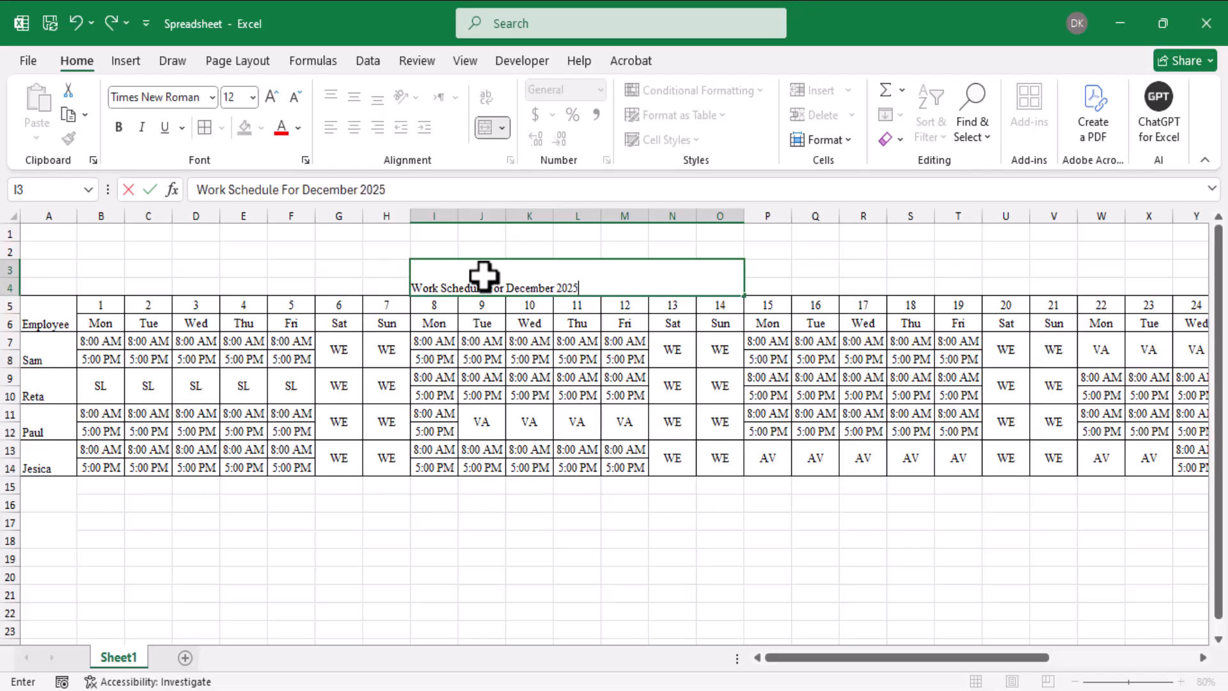
key("Return")
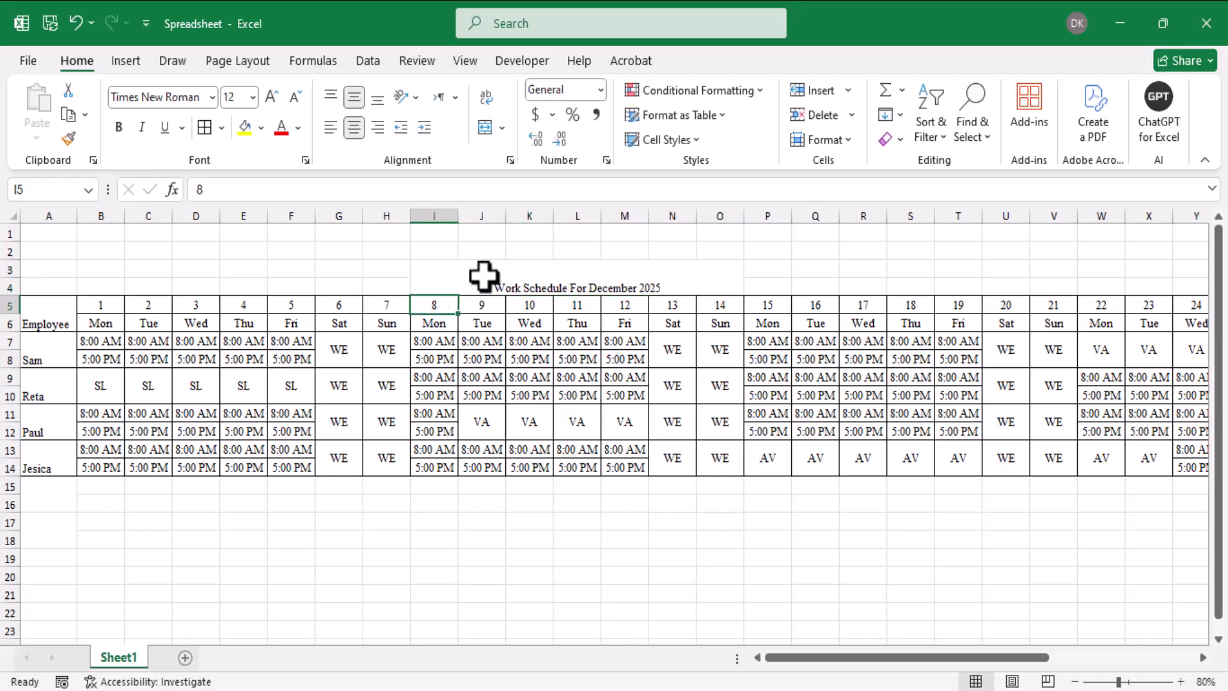
Format the merged title with middle alignment, bold 14 pt text and a light green fill.
left_click(484, 276)
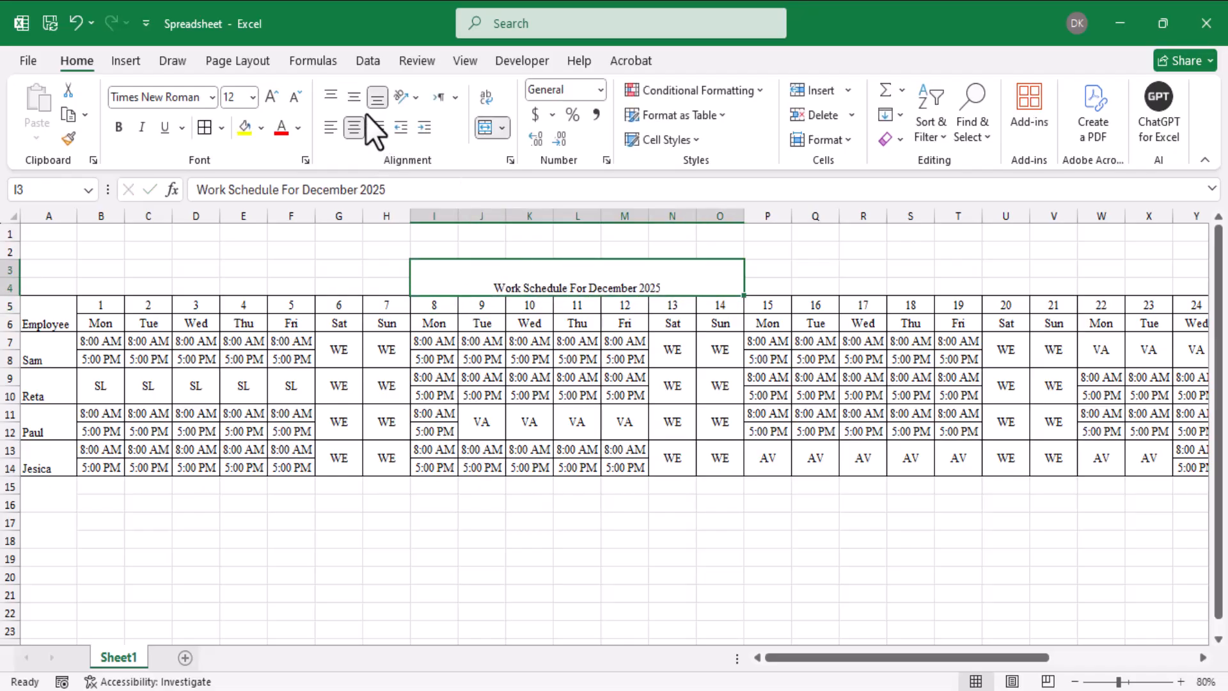
left_click(353, 101)
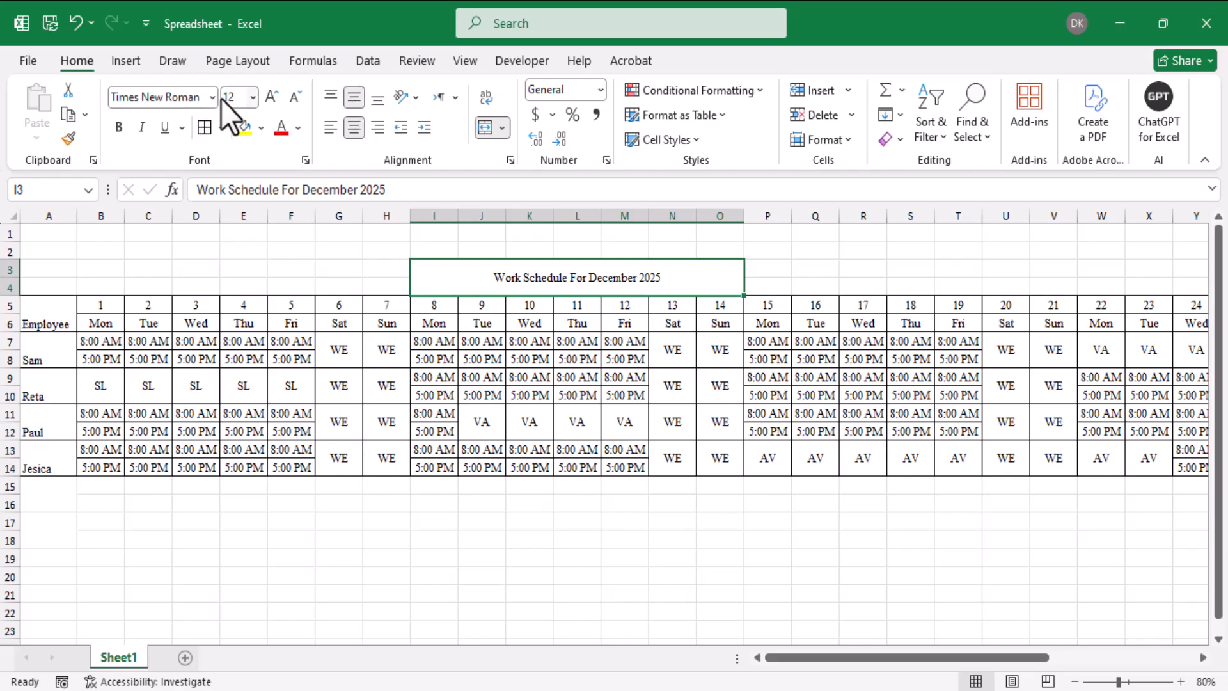
left_click(255, 97)
left_click(242, 230)
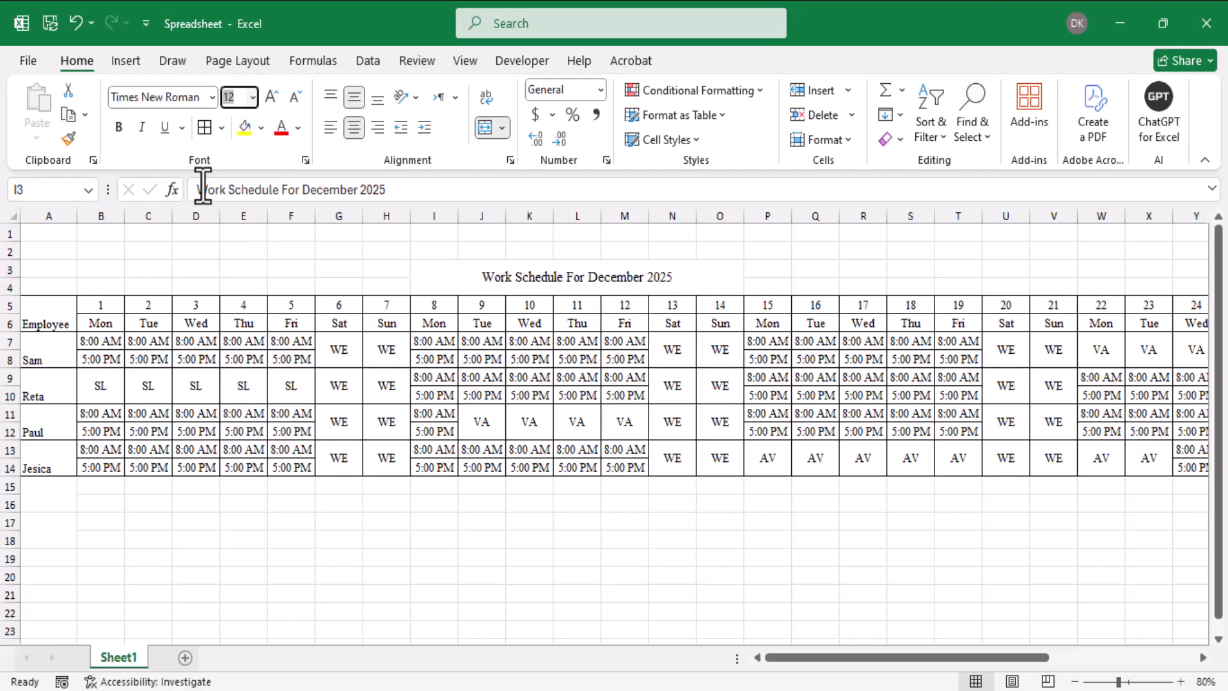
left_click(121, 134)
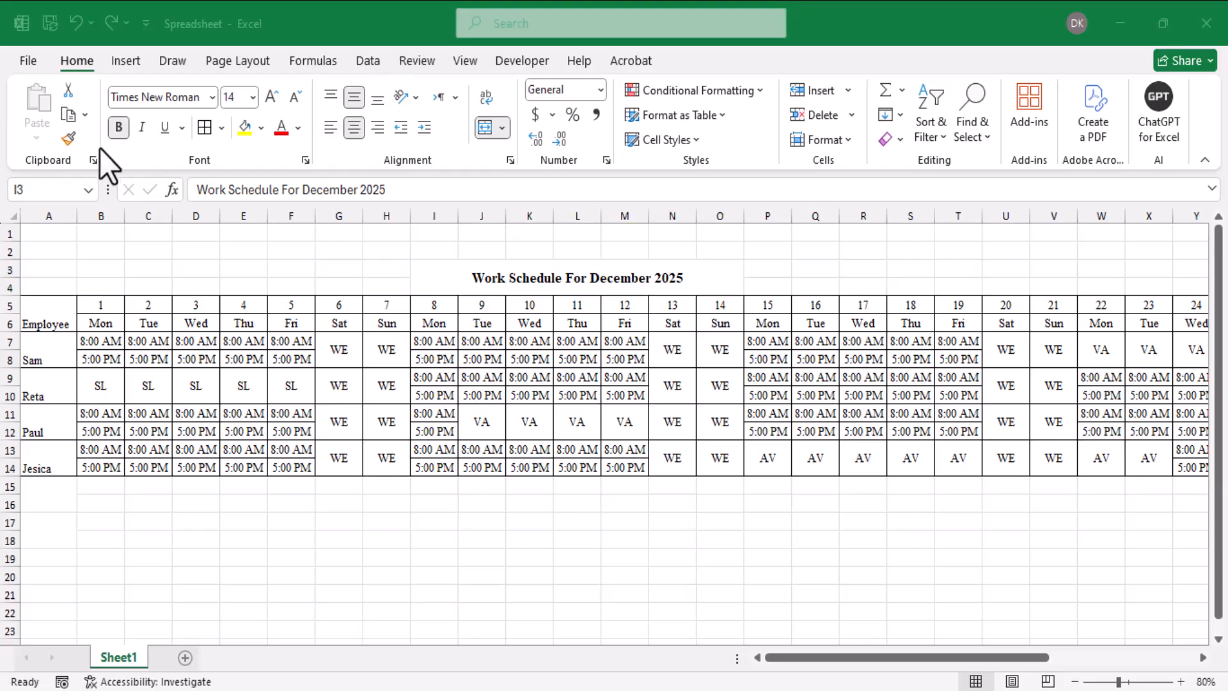
left_click(261, 128)
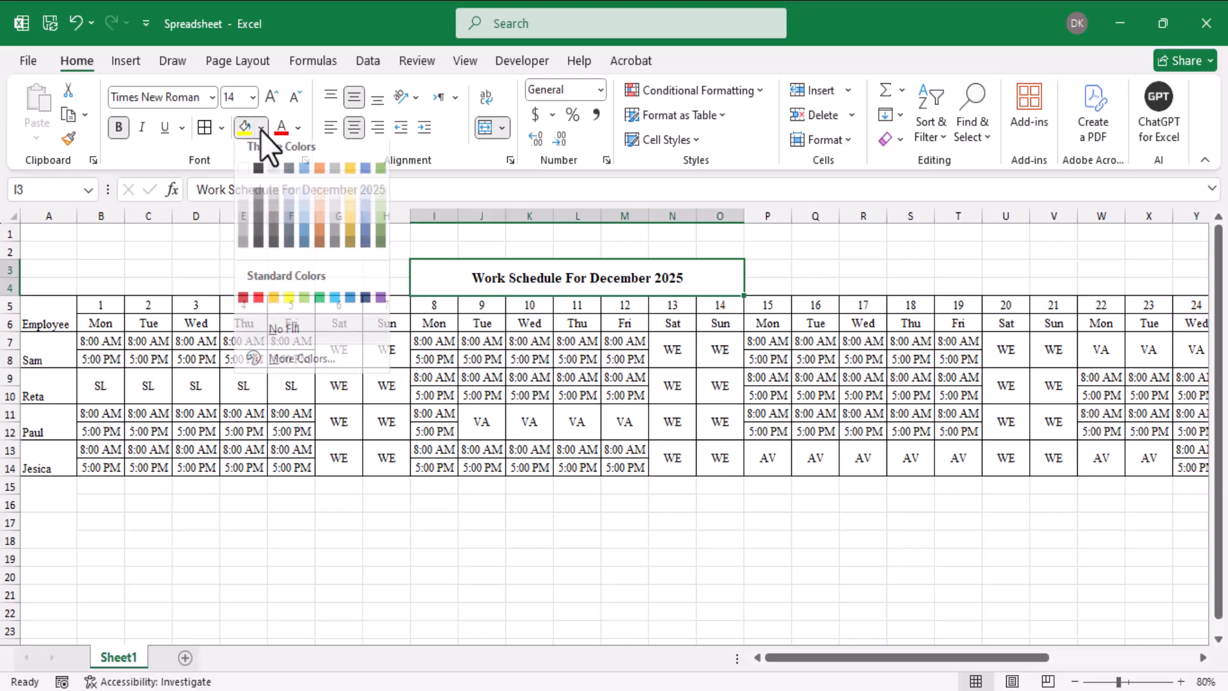
left_click(383, 228)
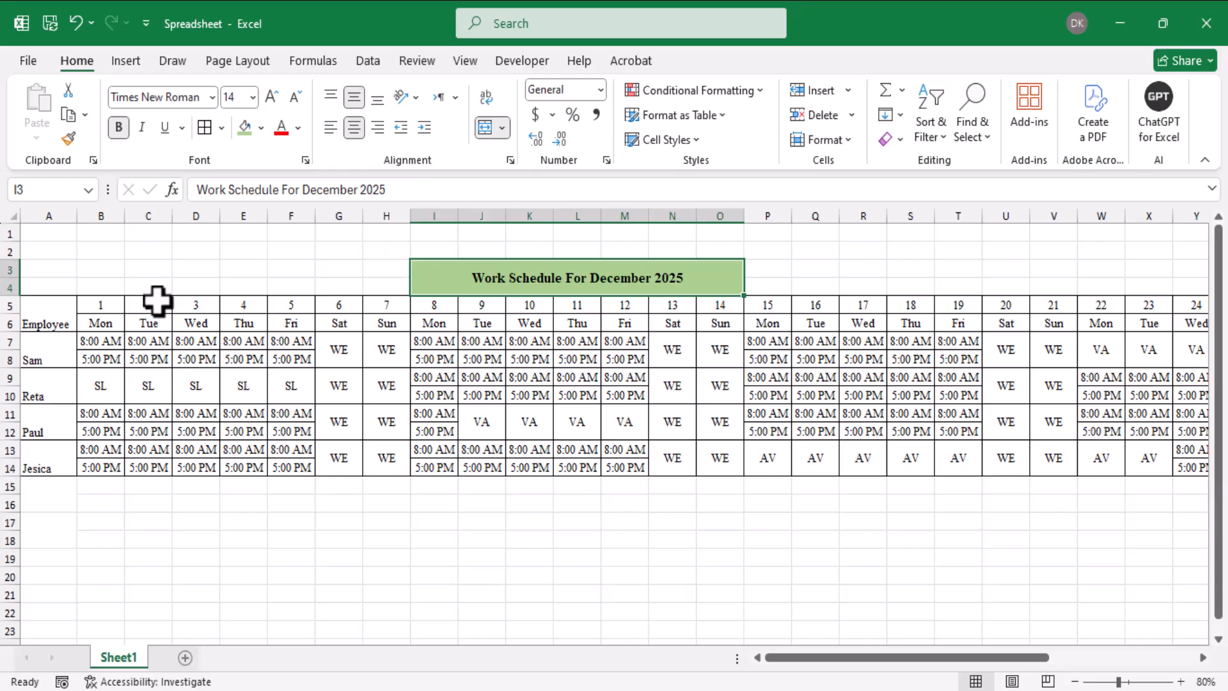
Fill the day number and weekday header cells B5:AF6 with light gold.
left_click_drag(98, 307, 1044, 331)
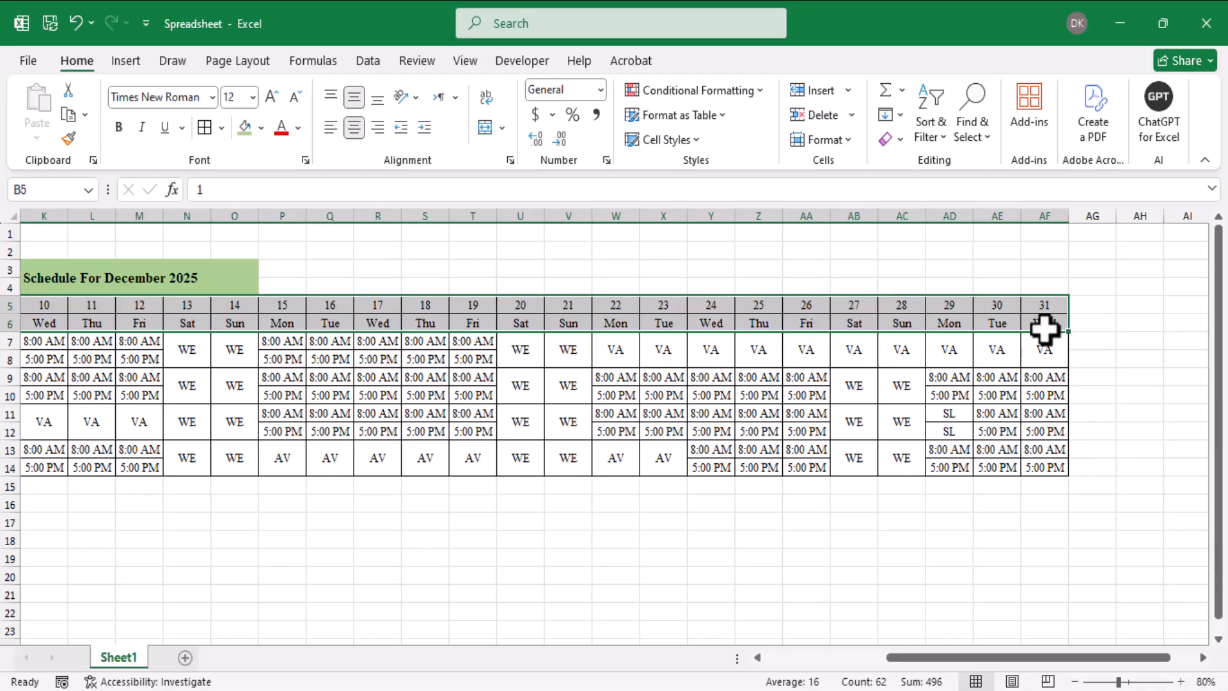
left_click(260, 129)
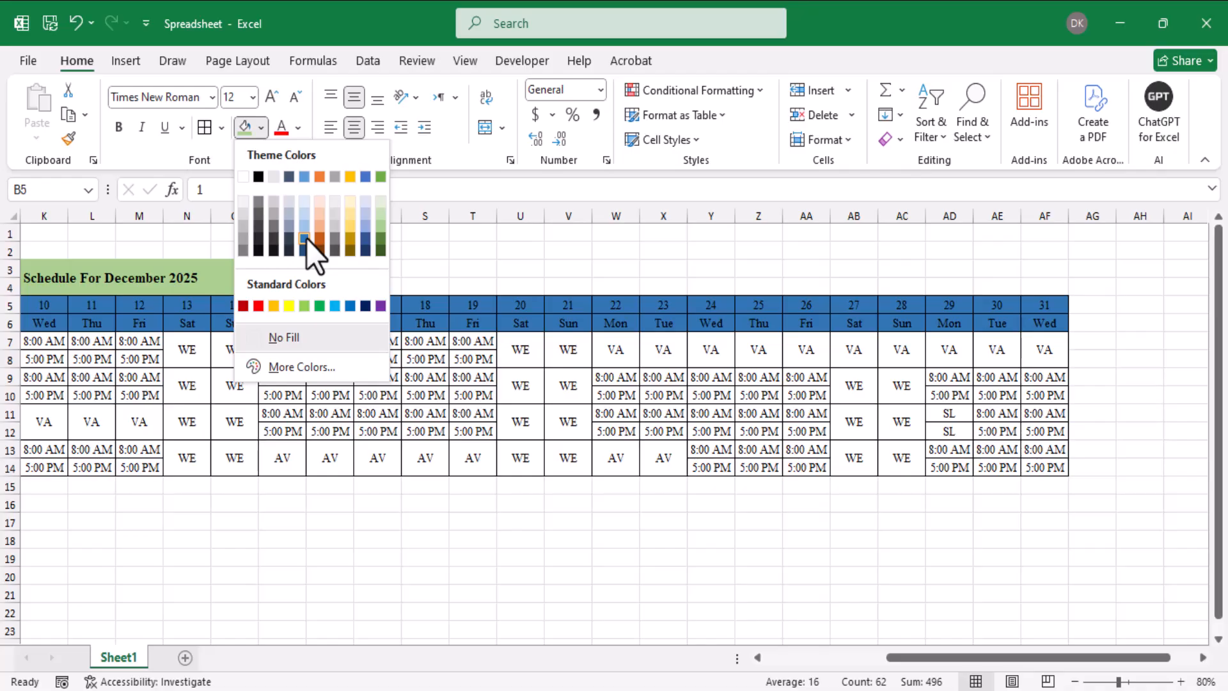
left_click(350, 232)
Create a legend entry below the table with a red E16 cell and the label "Weekend" in merged and centered F16:G16.
left_click(243, 503)
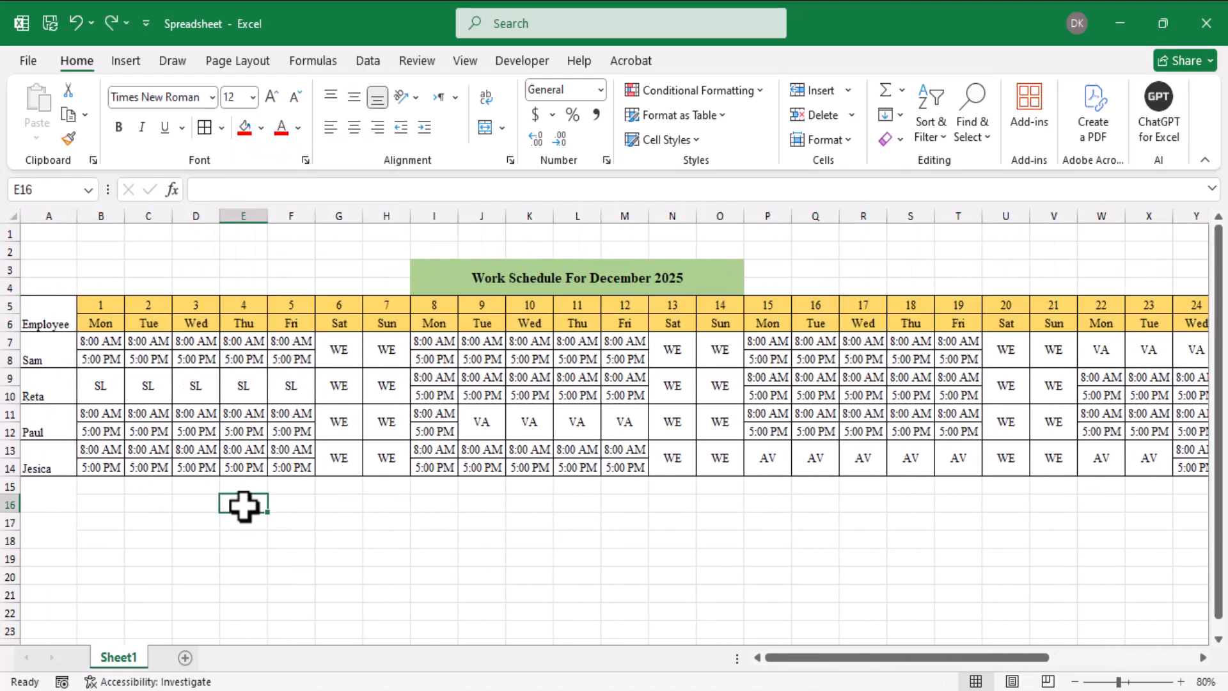
left_click(259, 128)
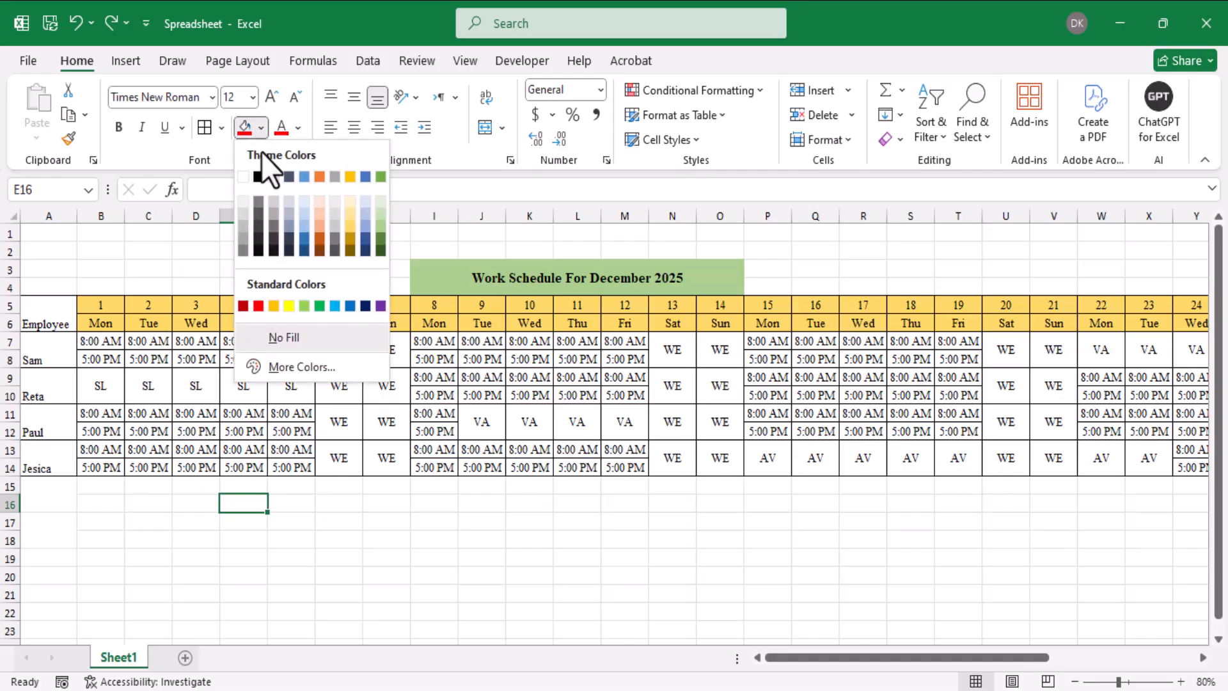
left_click(255, 310)
left_click_drag(282, 502, 329, 503)
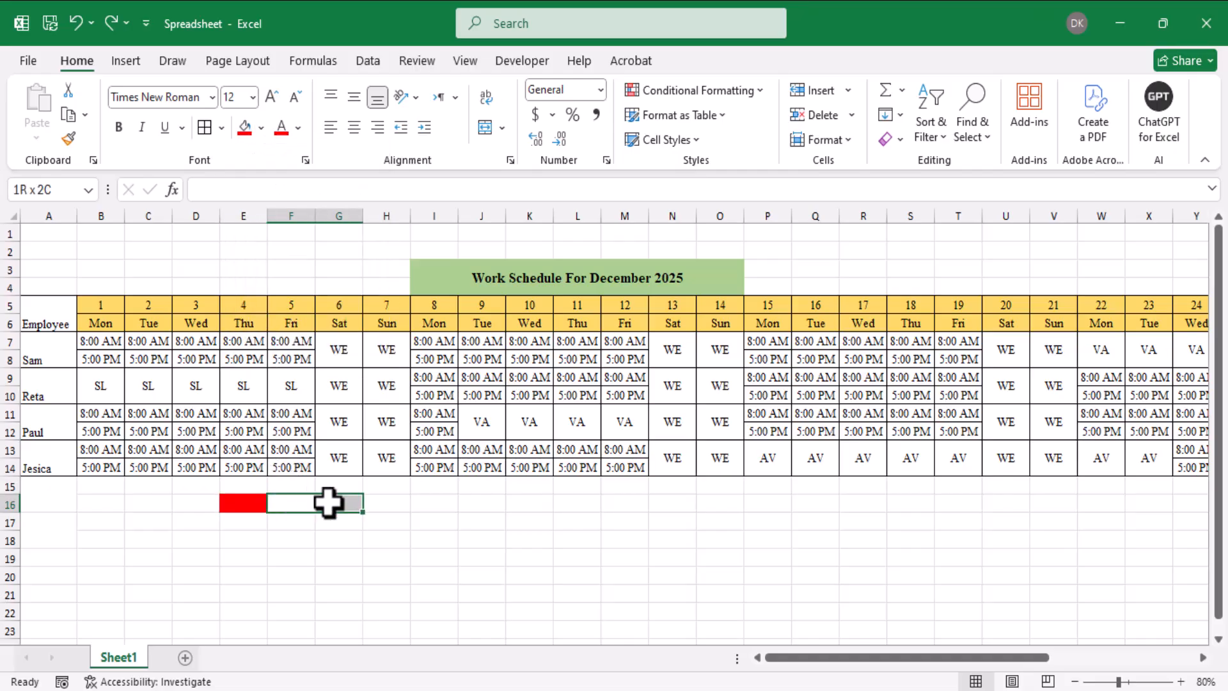
left_click(484, 127)
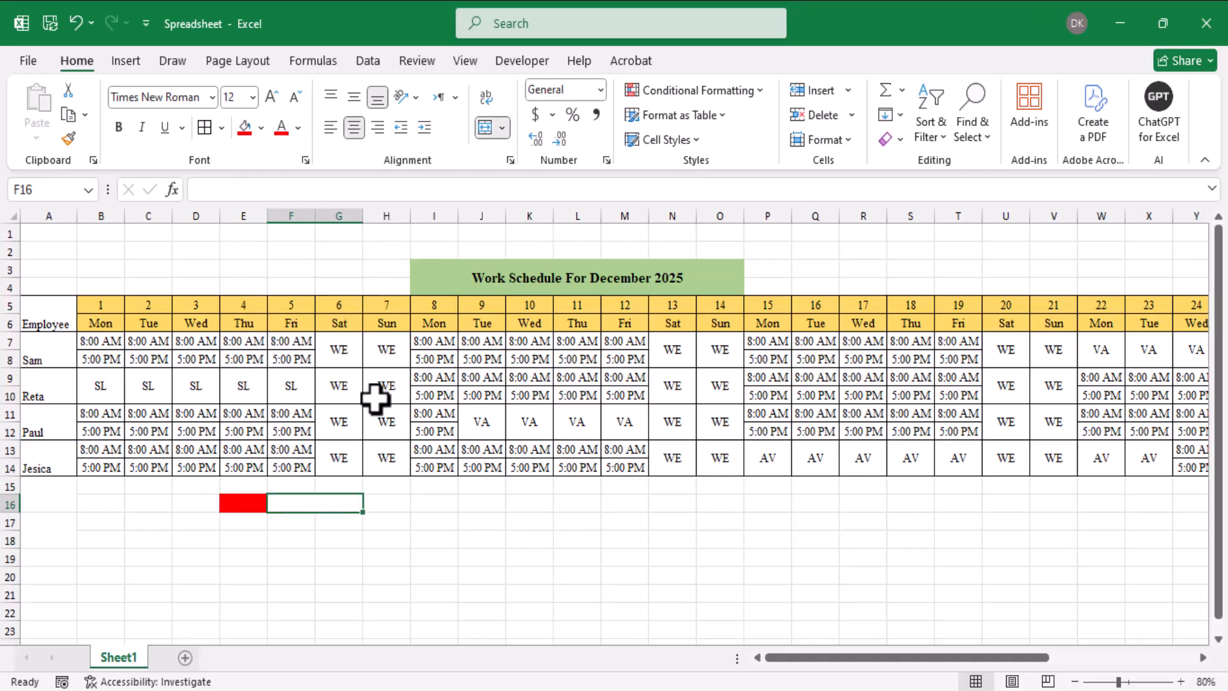
type("Wee")
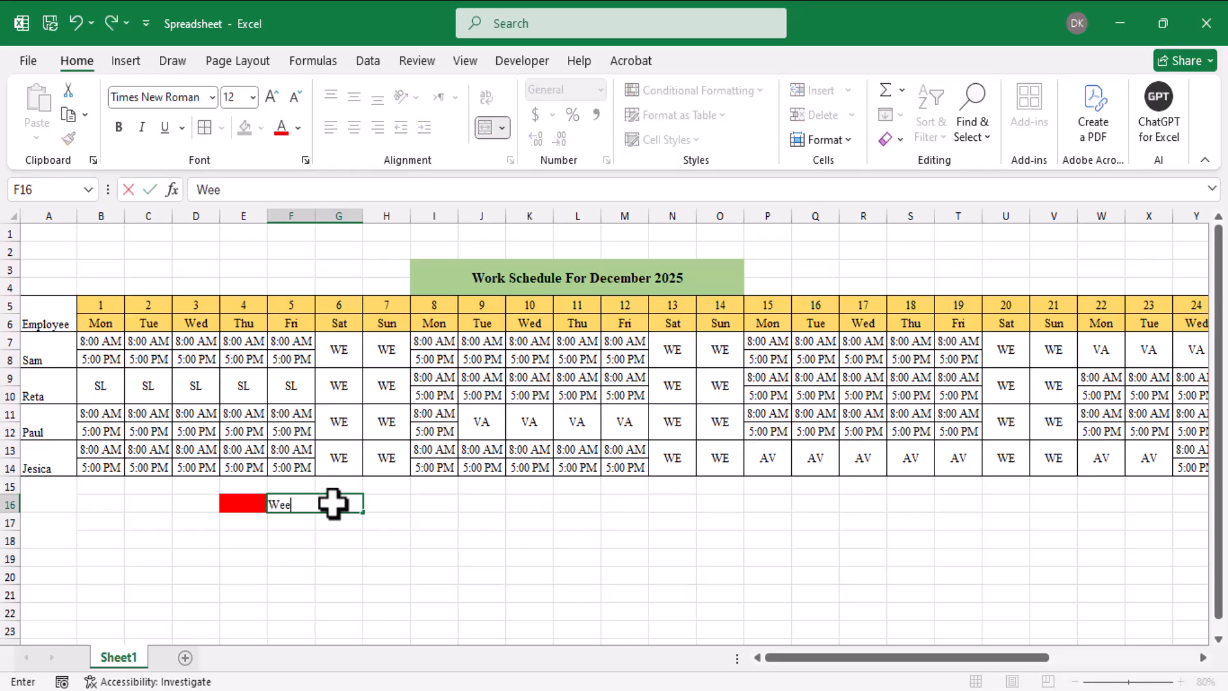
type("kend")
key("Tab")
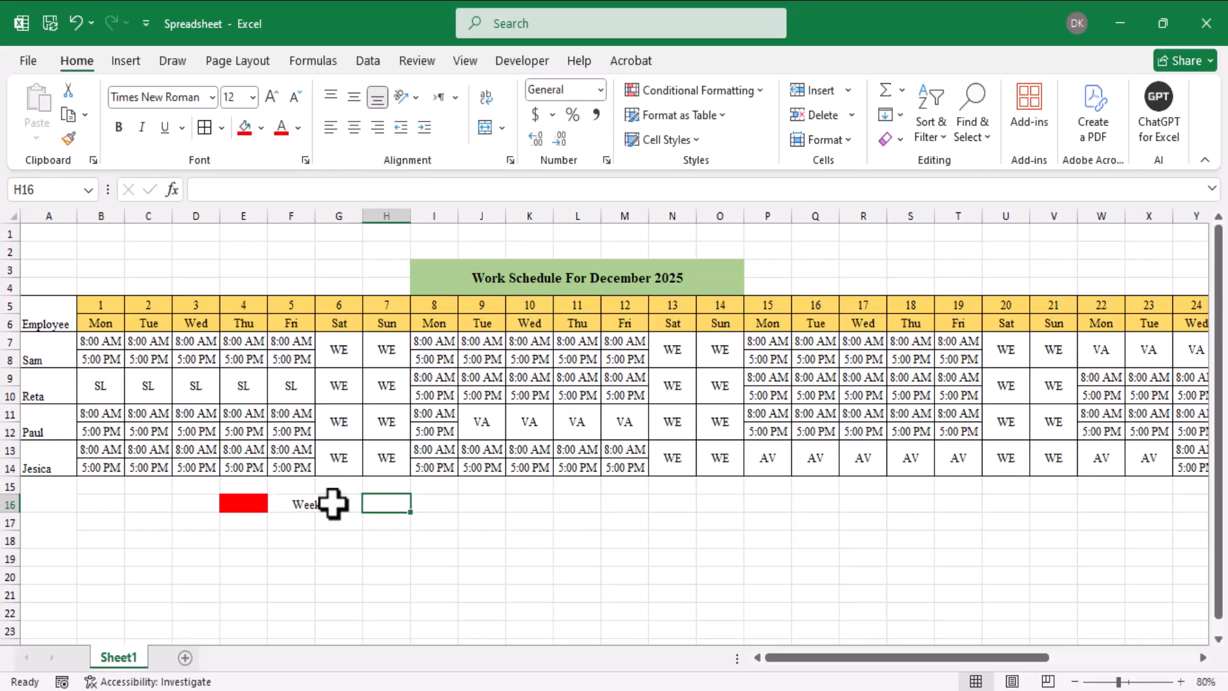
Add a legend entry with a light blue J16 cell and the label "Vacation" in merged and centered K16:L16.
left_click(464, 500)
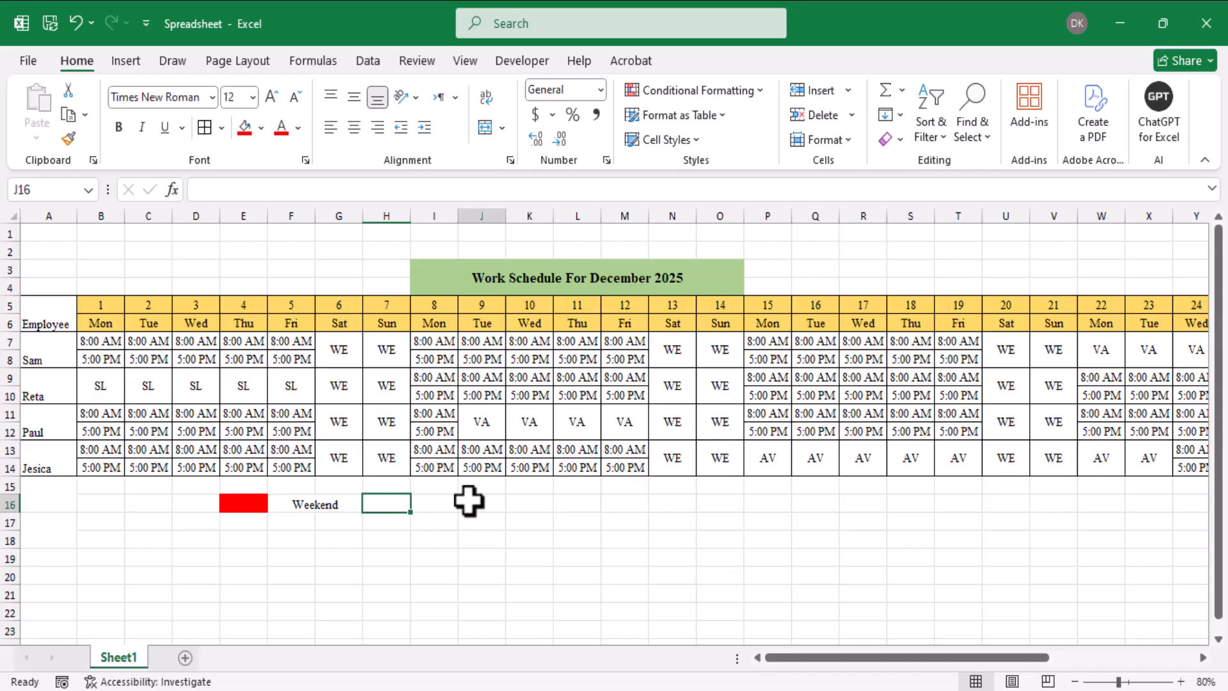
left_click(263, 130)
left_click(334, 301)
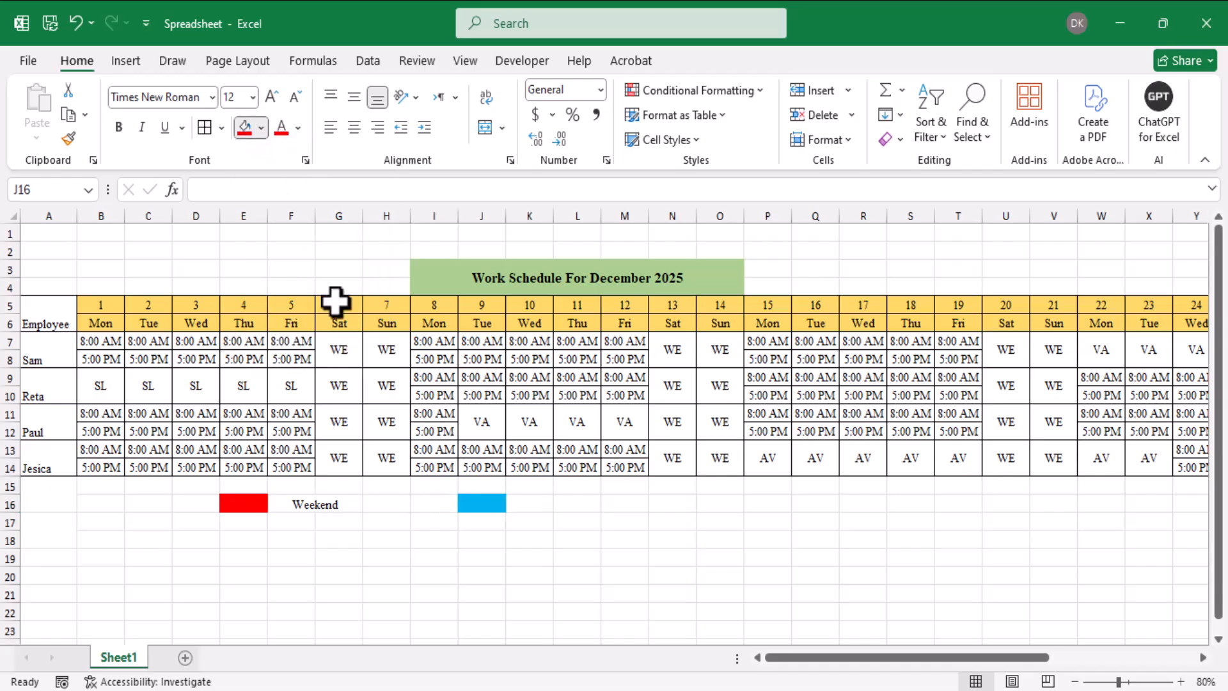
left_click_drag(521, 503, 578, 504)
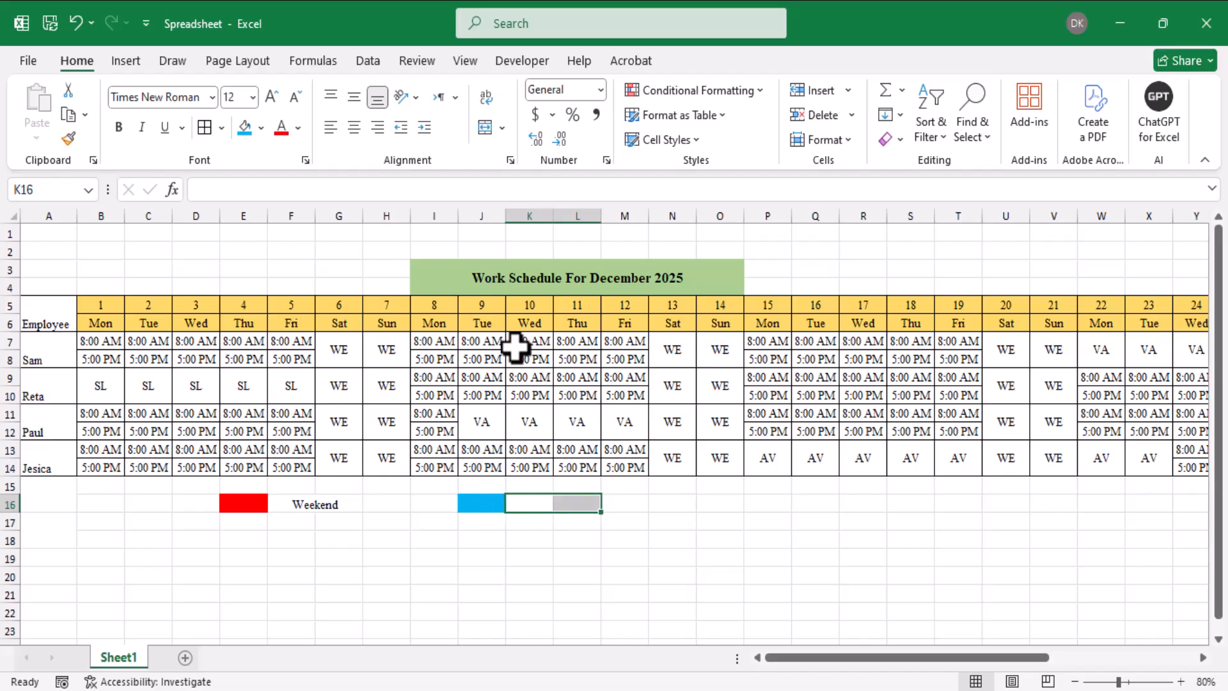
left_click(485, 128)
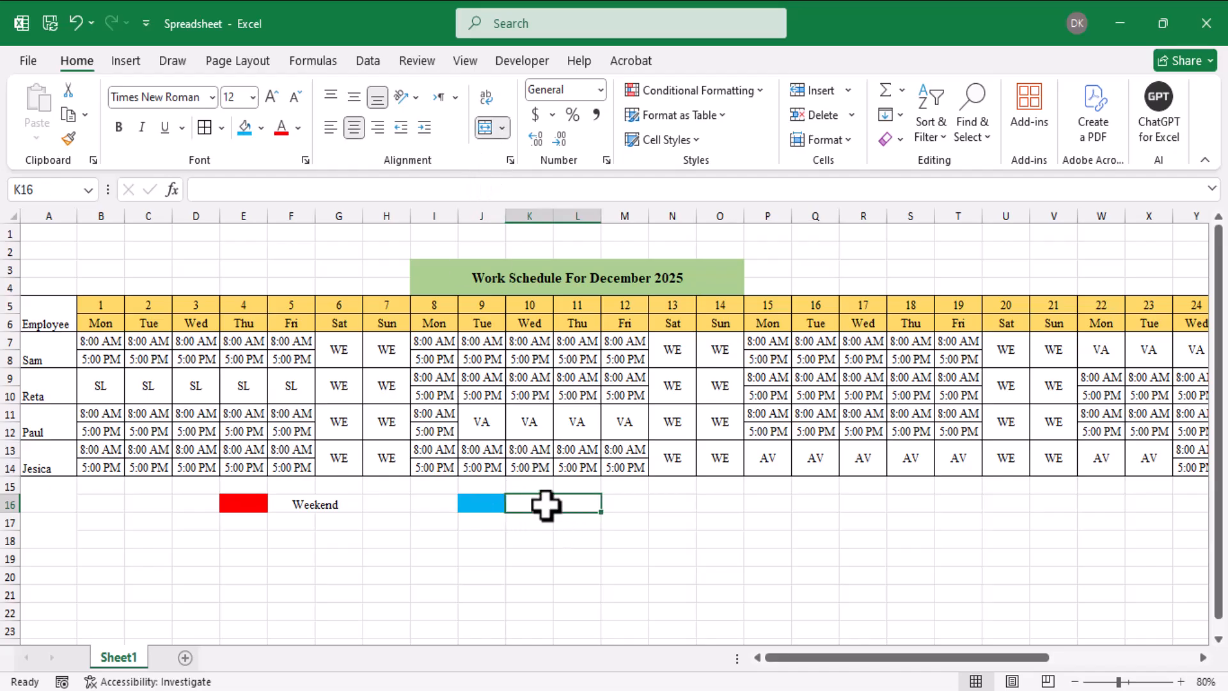
type("Vaca")
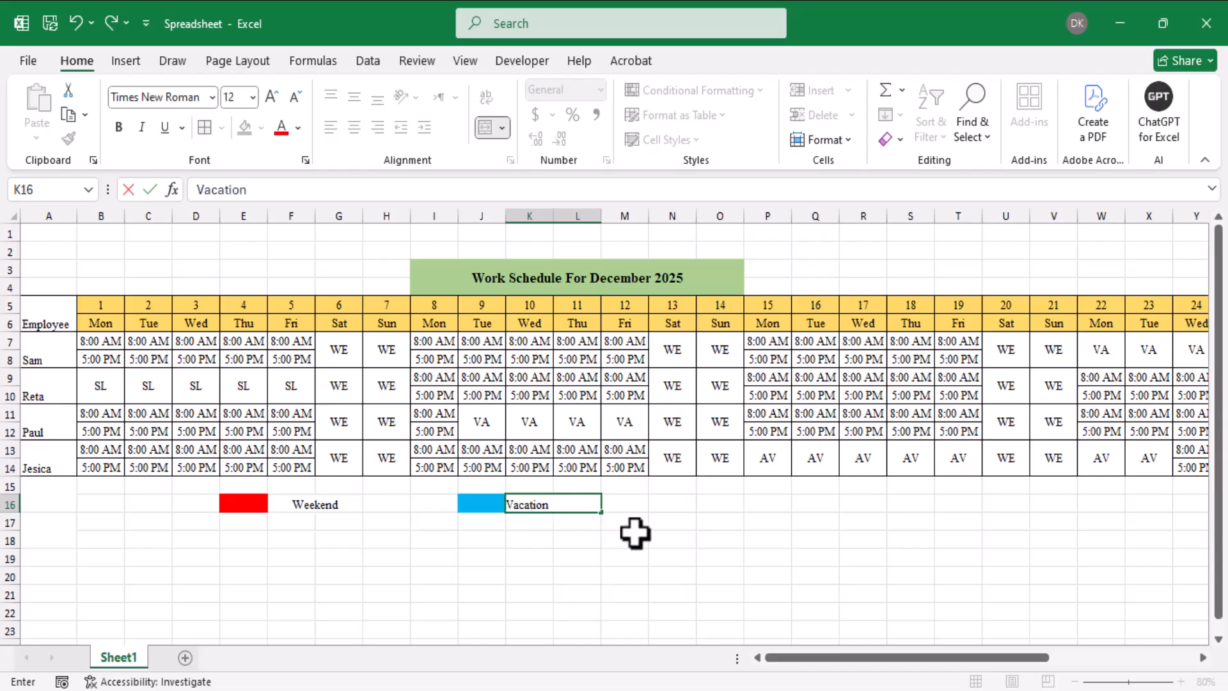
type("tion")
Add a legend entry with a light orange O16 cell and the label "Sick Leave" in merged and centered P16:Q16.
left_click(730, 505)
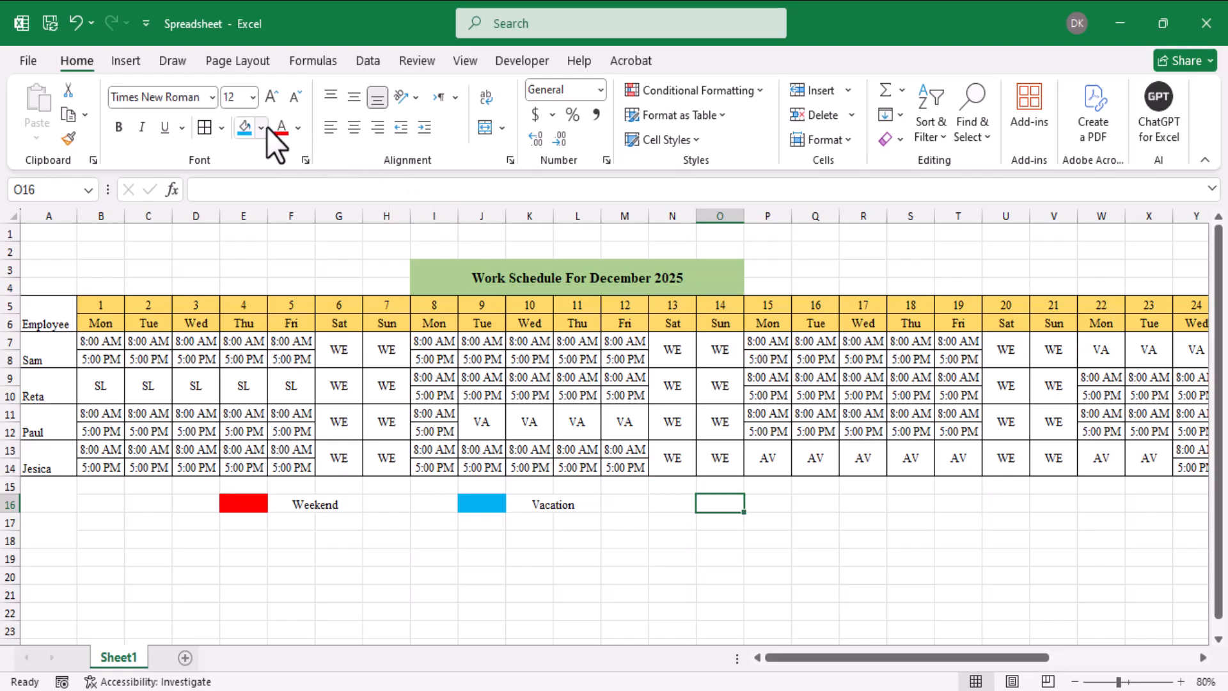
left_click(262, 127)
left_click(322, 220)
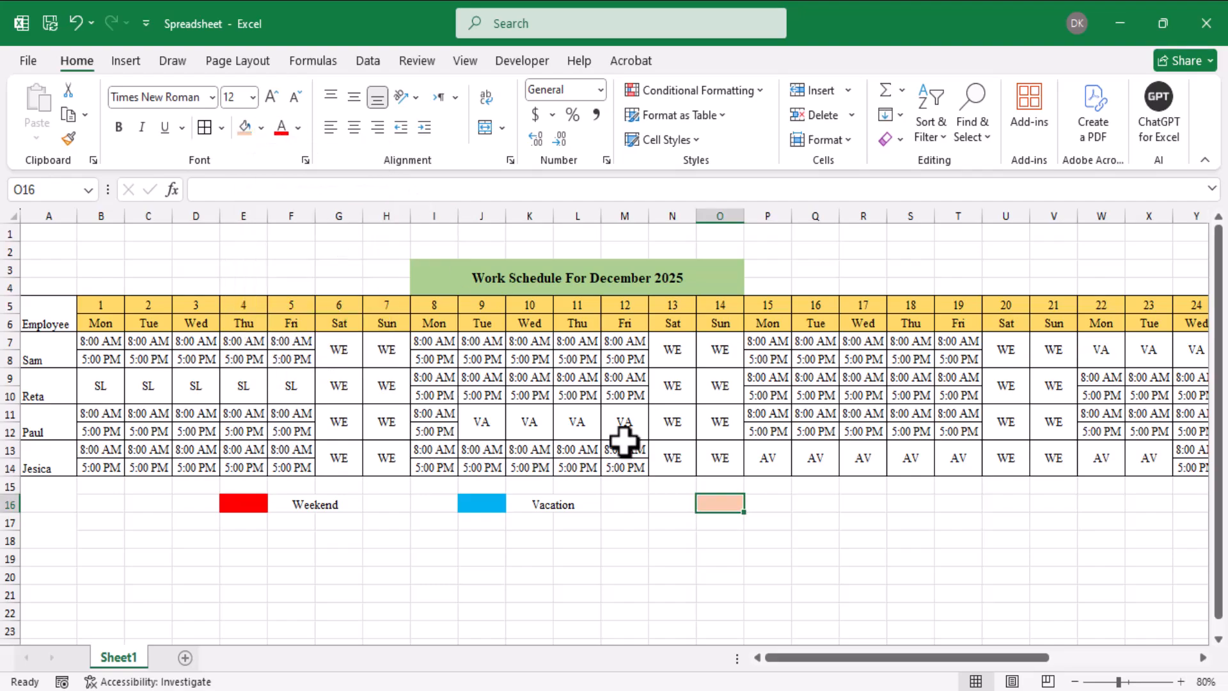
left_click_drag(765, 503, 803, 503)
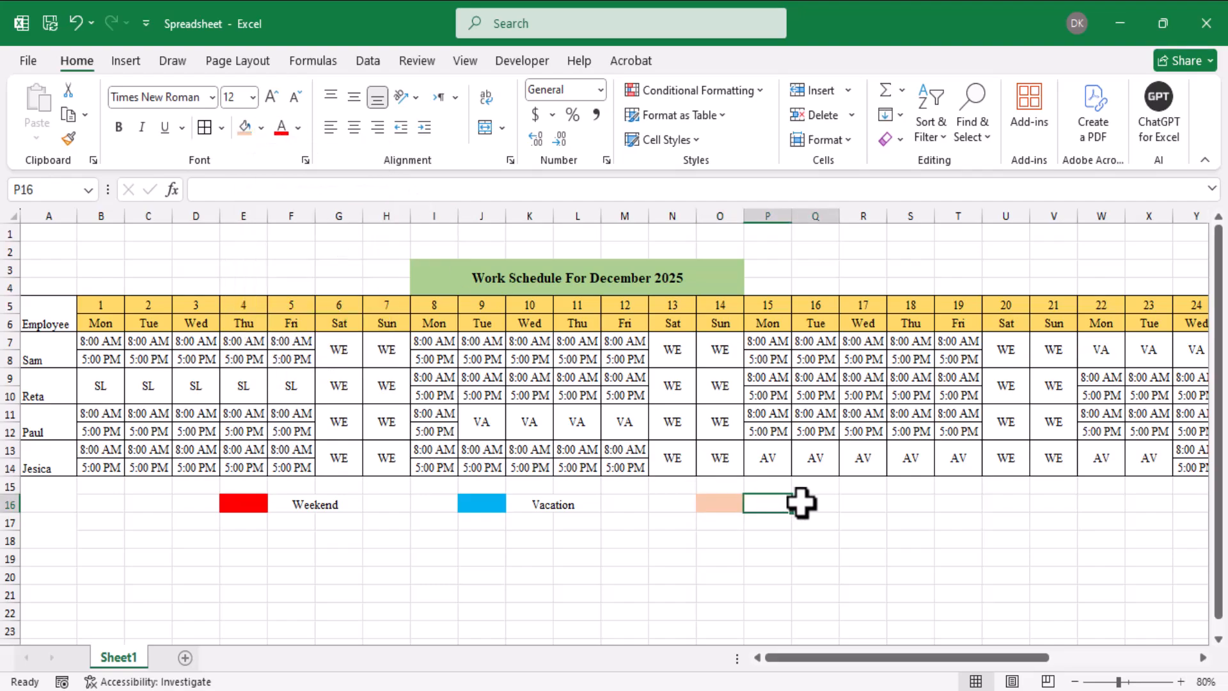
left_click(484, 127)
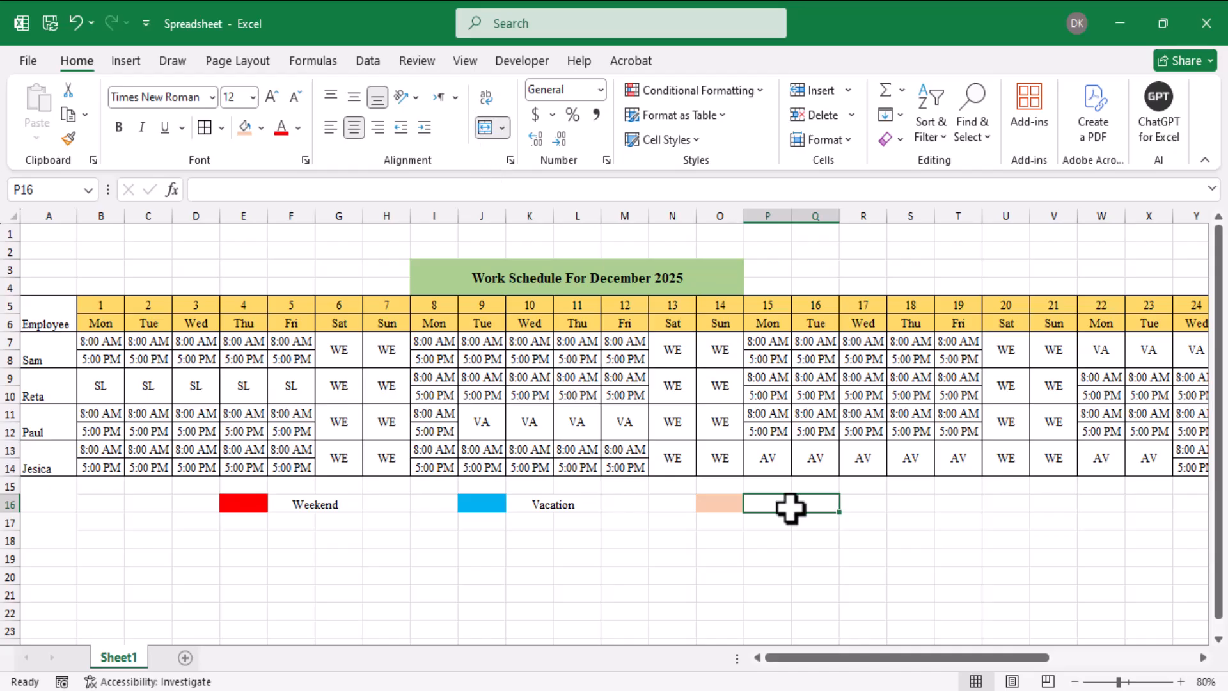
type("Sic")
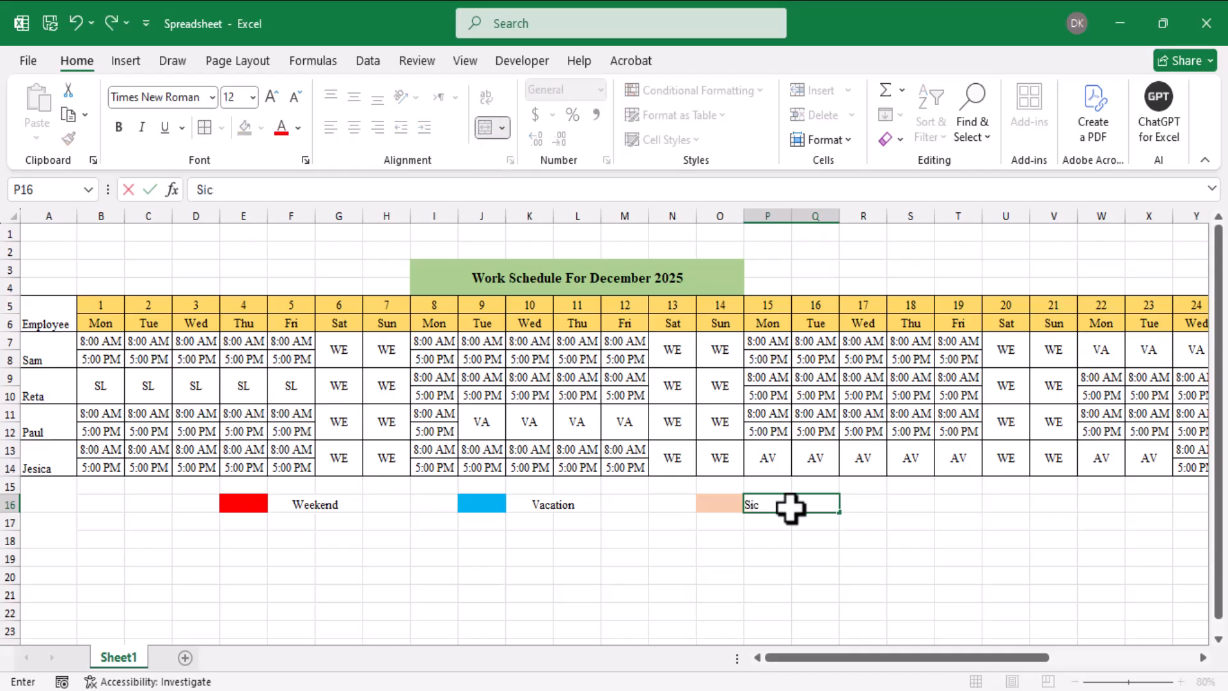
type("k Leave")
key("Return")
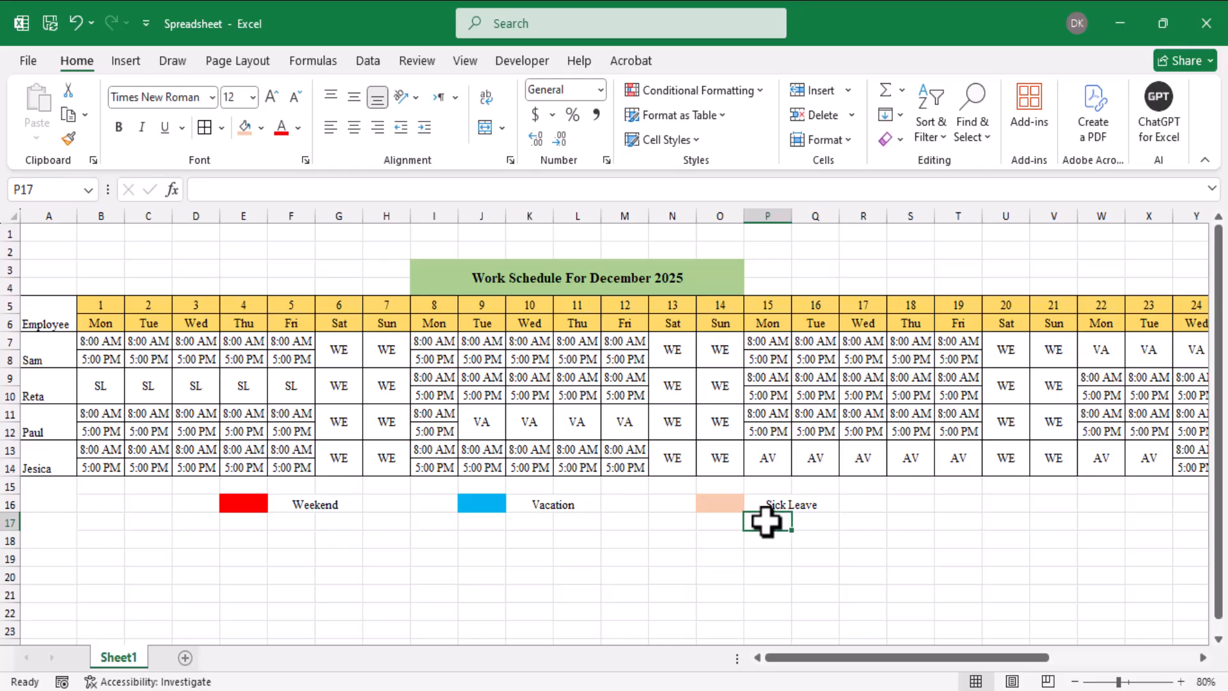
Set up a conditional formatting rule on B7:AF14 for cells with specific text containing "WE".
left_click_drag(95, 339, 1104, 474)
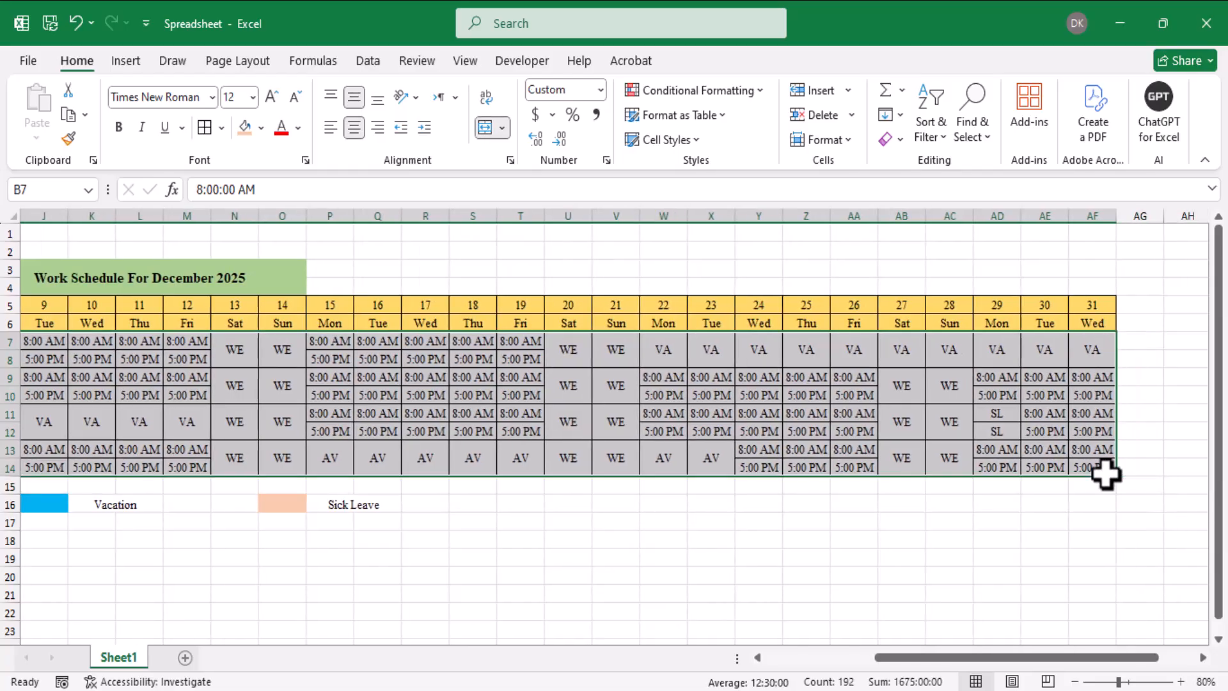
left_click(758, 90)
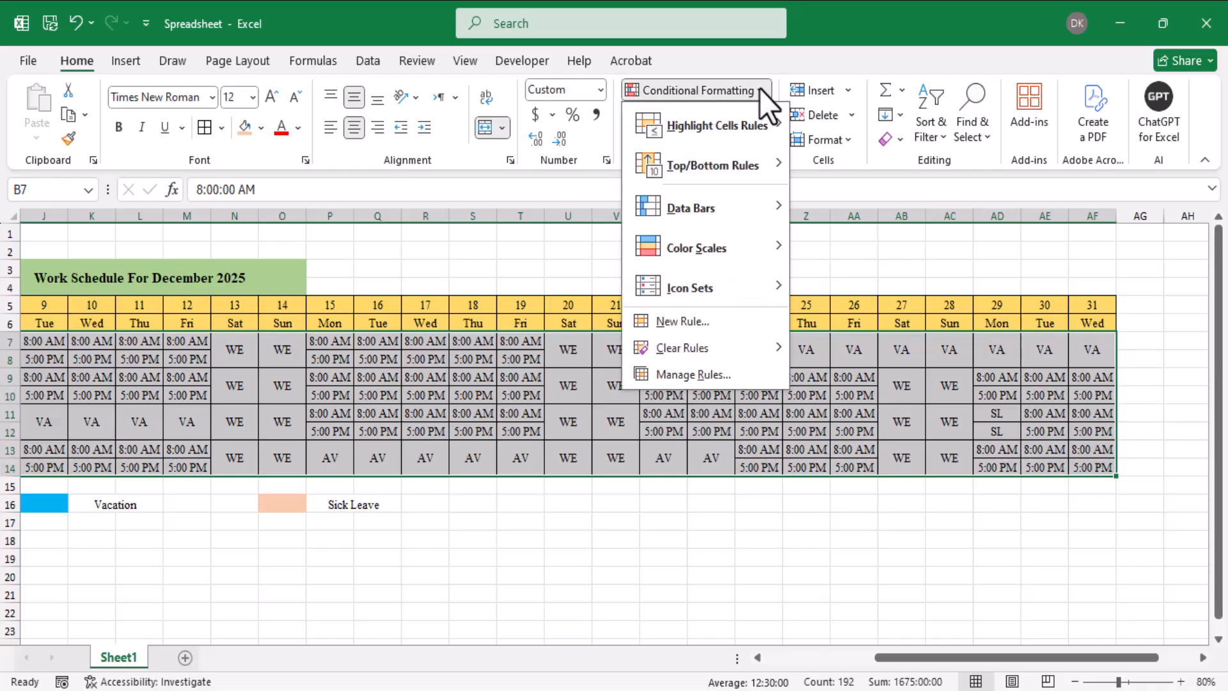
left_click(692, 327)
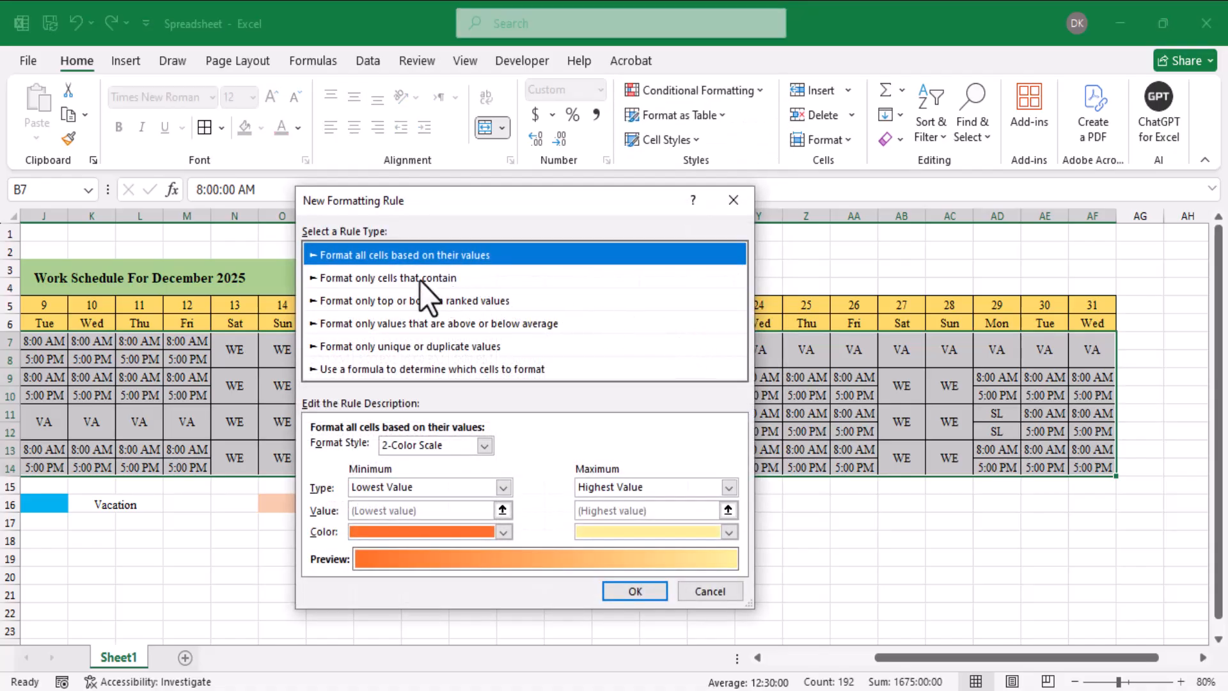
left_click(426, 279)
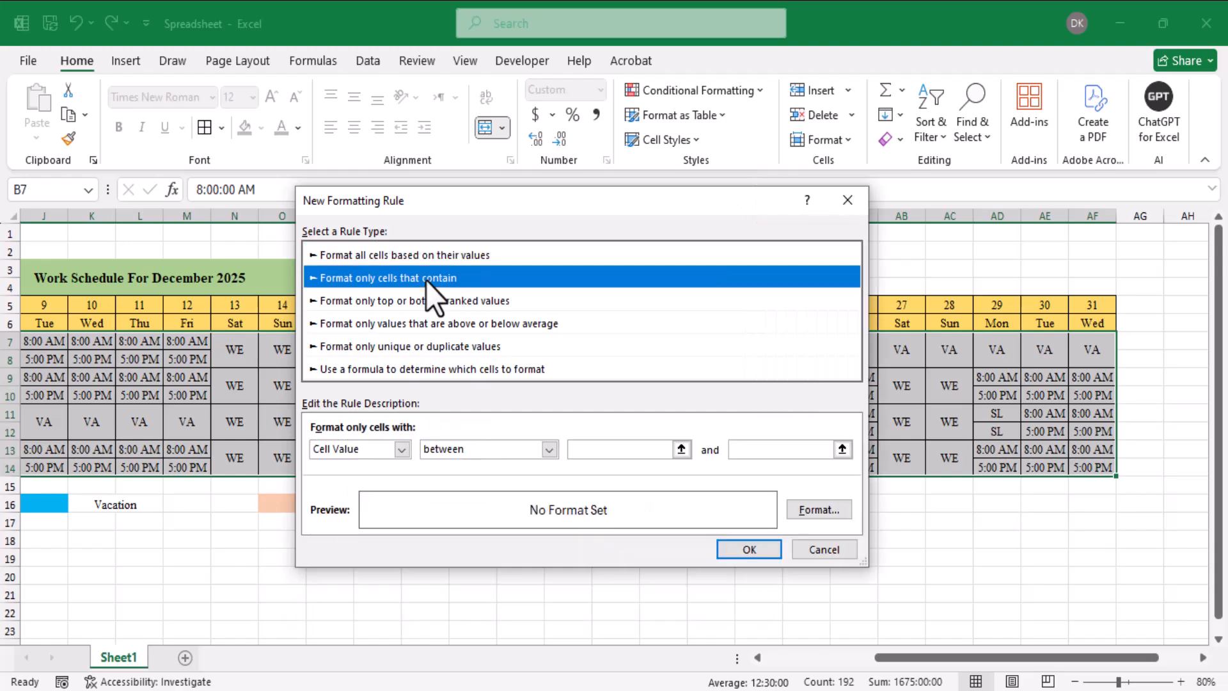
left_click(401, 449)
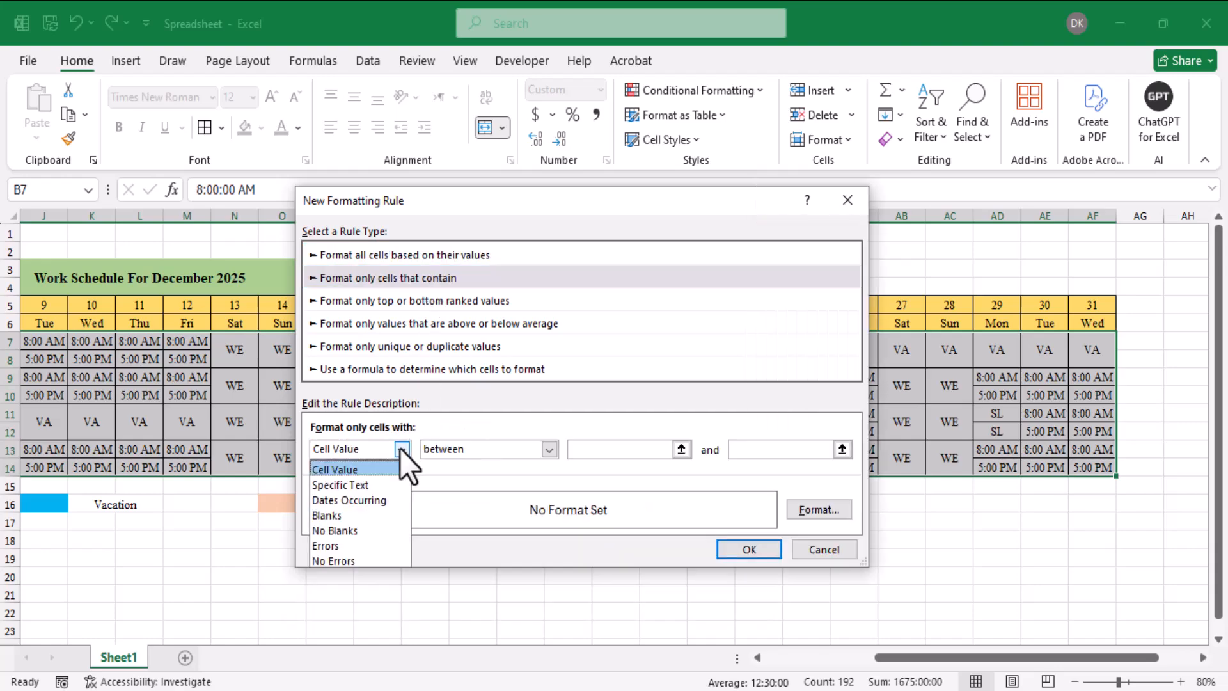
left_click(374, 484)
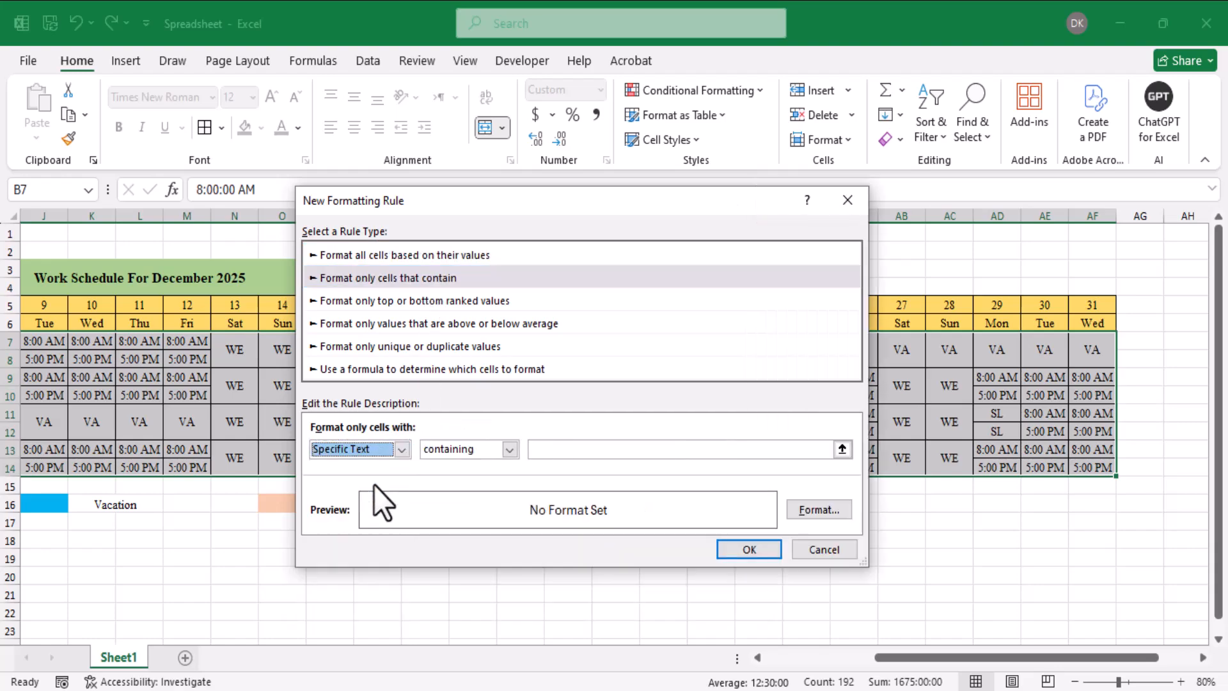
left_click(573, 450)
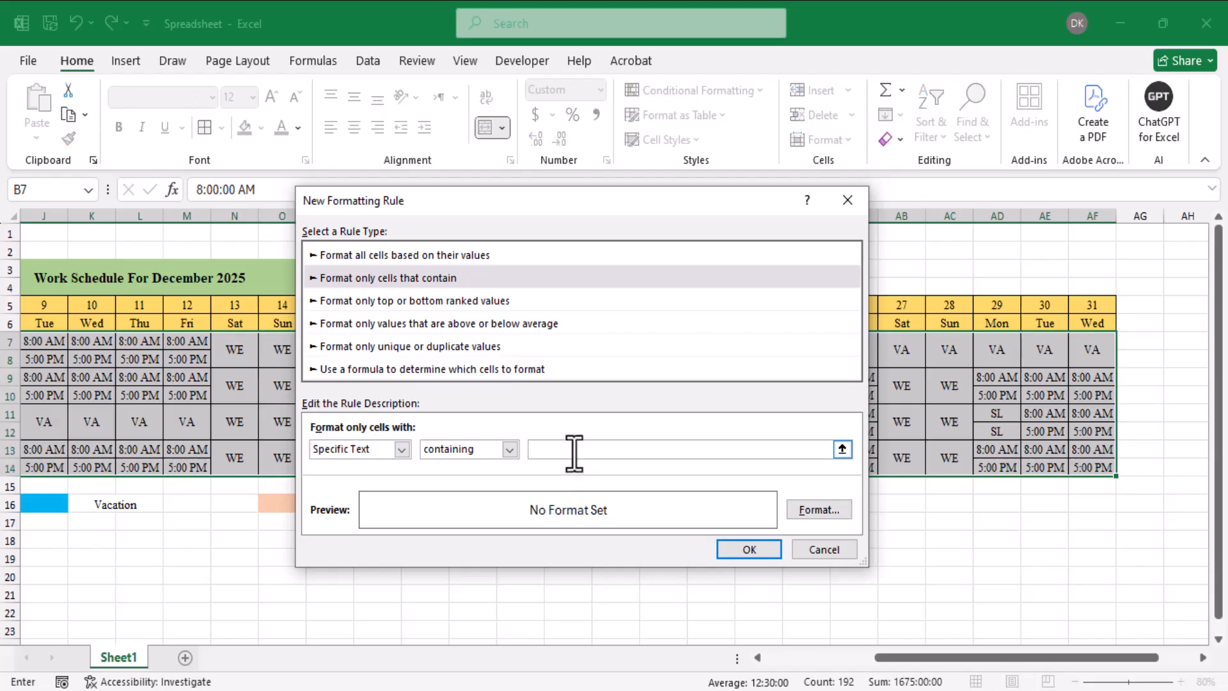
type("WE")
Give the "WE" rule a red fill and apply it to the schedule.
left_click(812, 512)
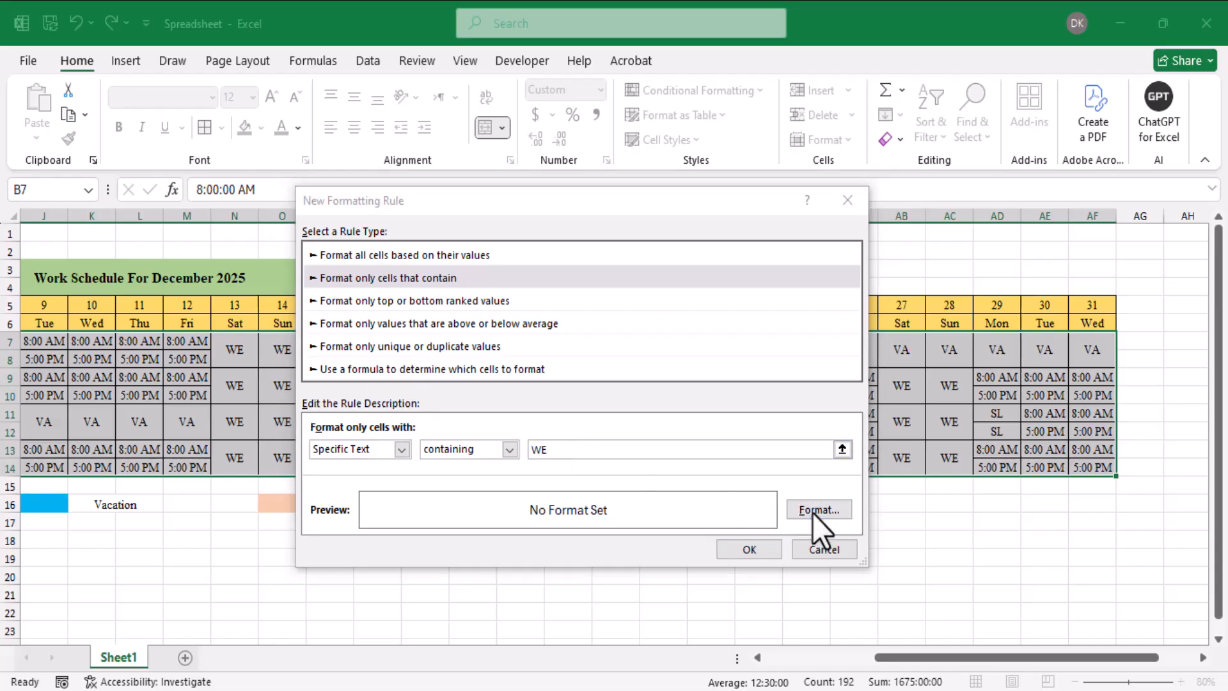
left_click(466, 165)
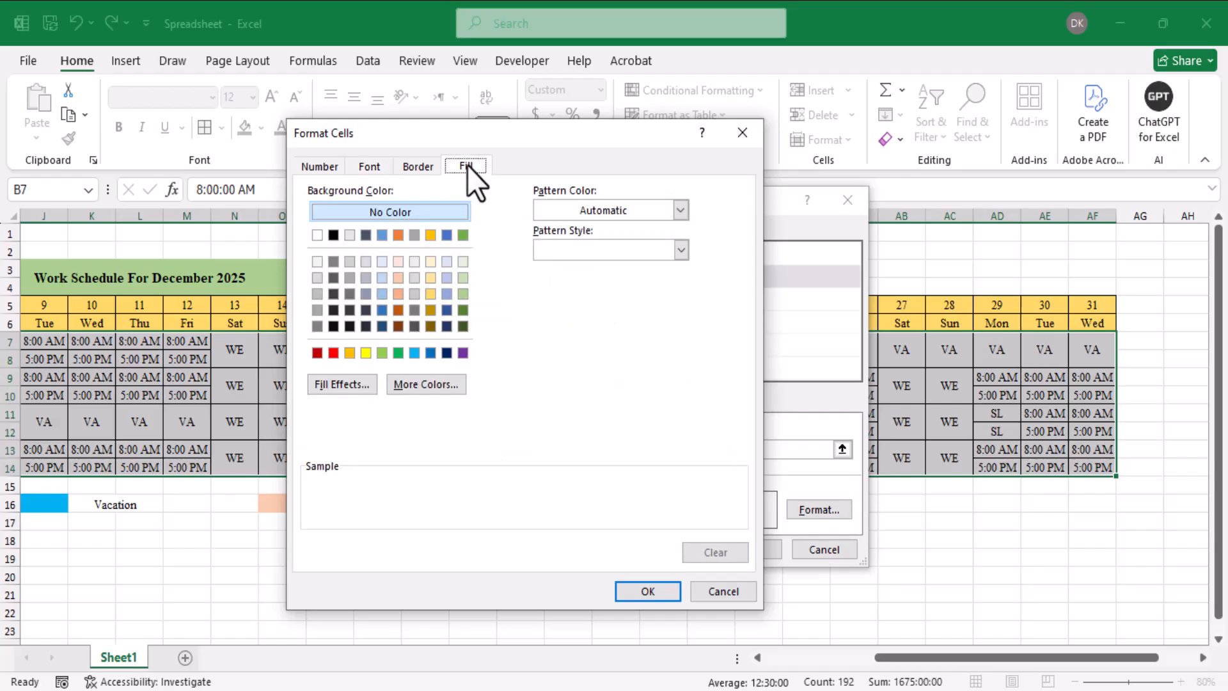
left_click(334, 352)
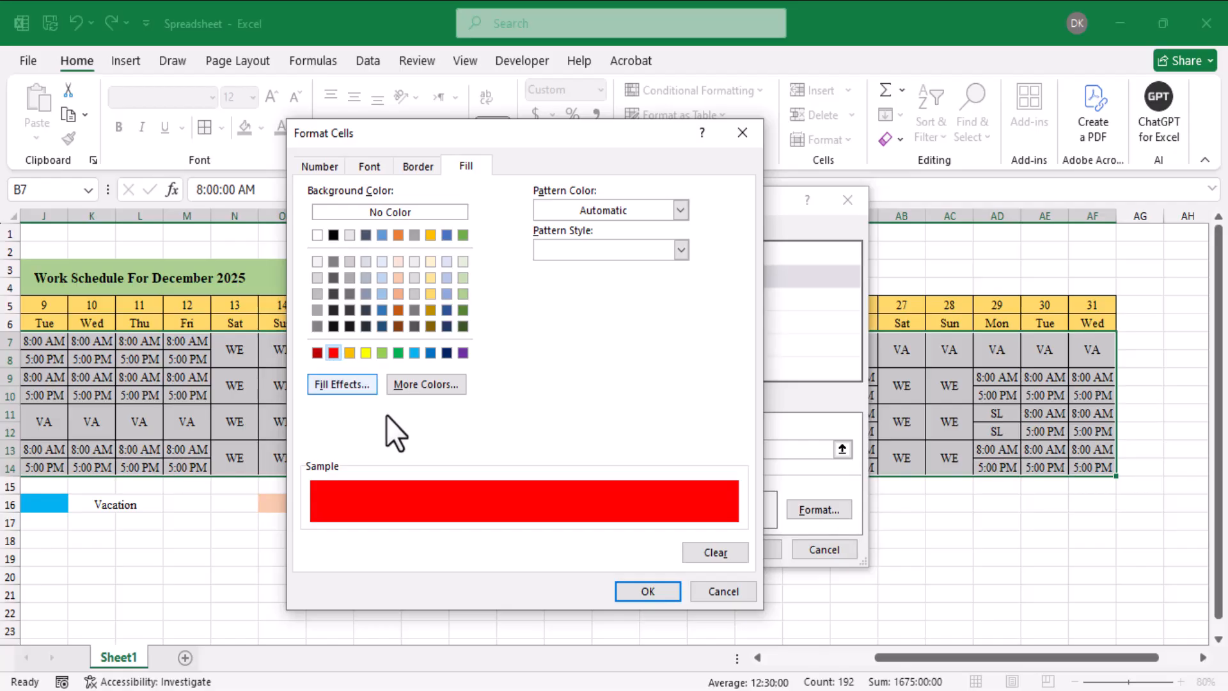
left_click(655, 593)
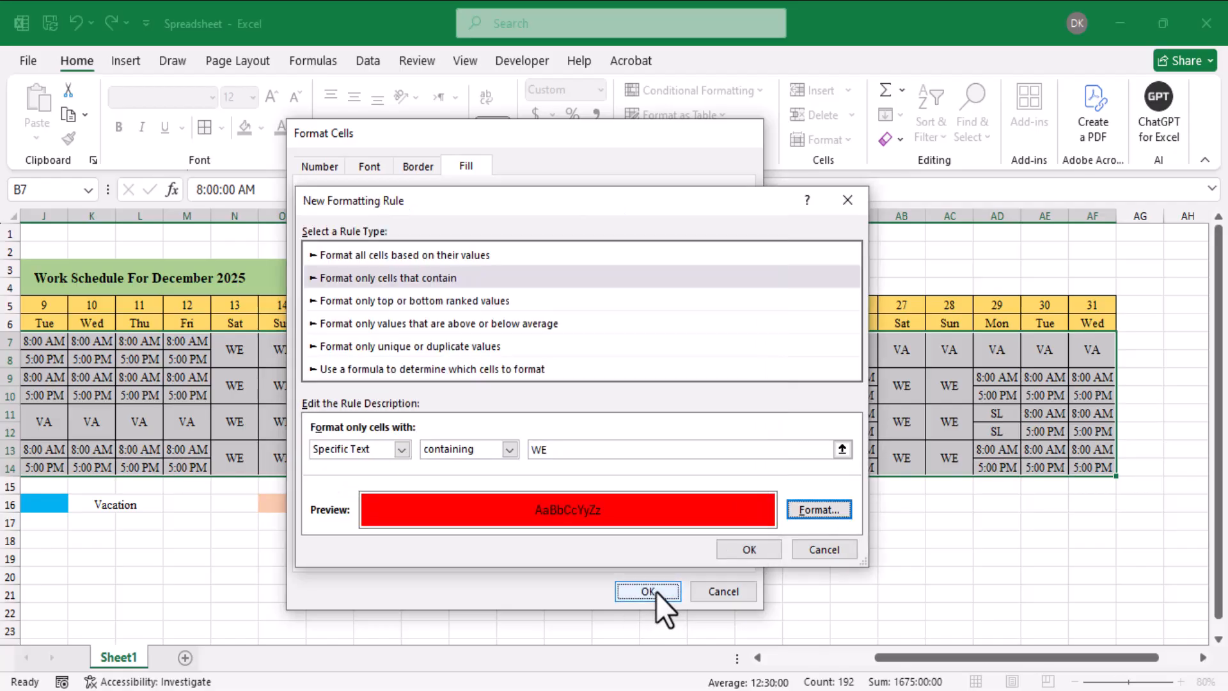
left_click(748, 549)
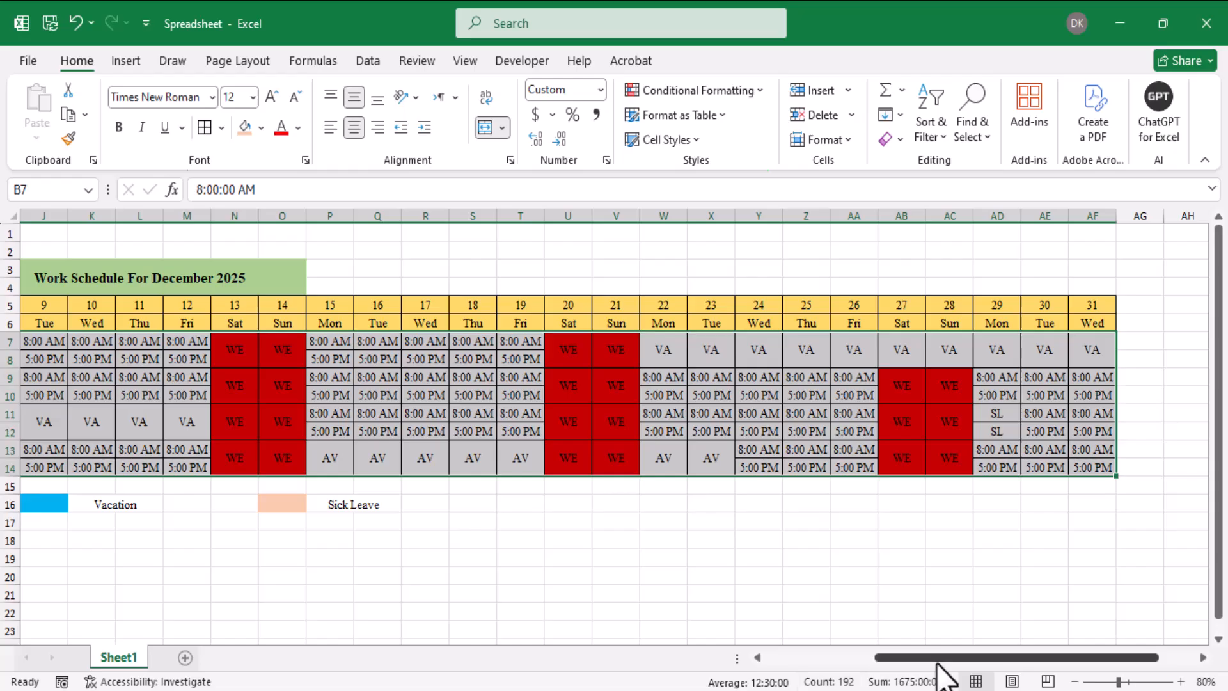
left_click_drag(942, 666, 746, 649)
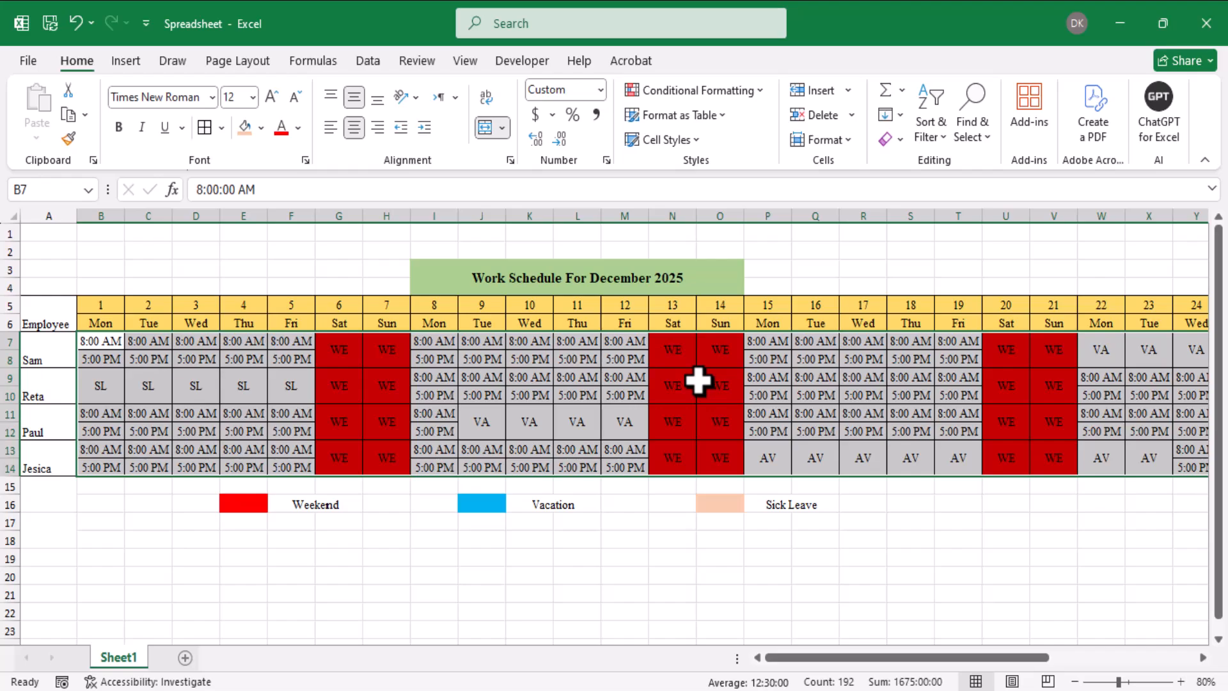
left_click(757, 521)
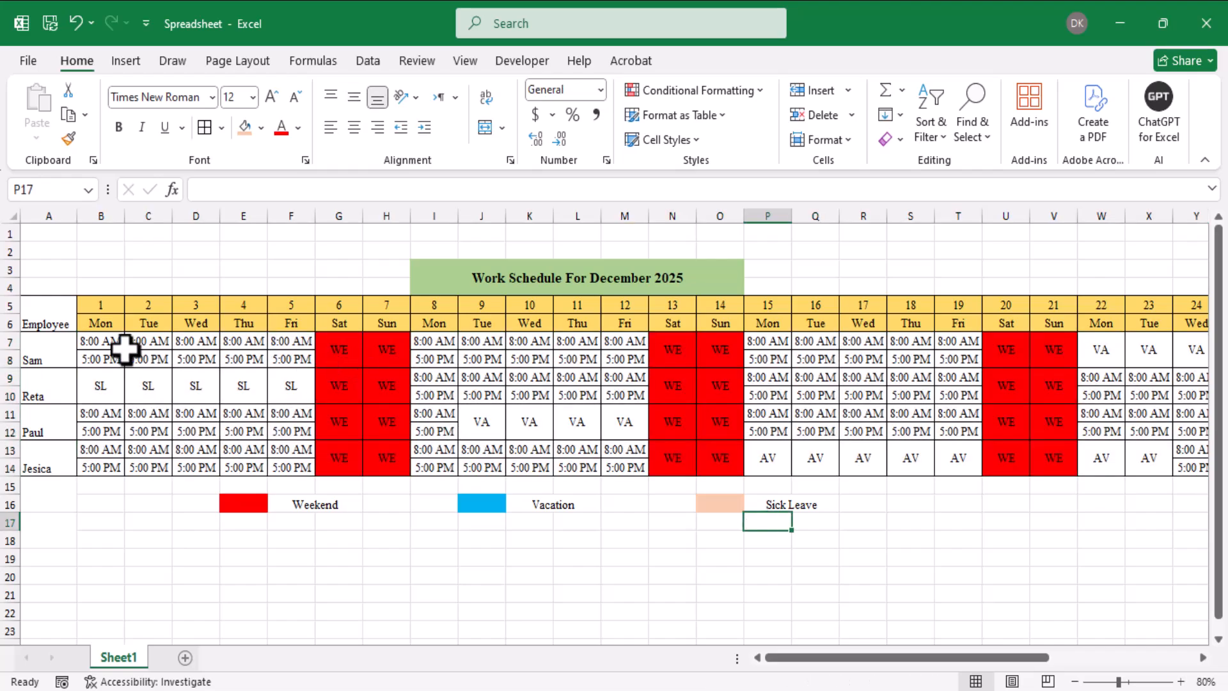
Set up a second conditional formatting rule on B7:AF14 for cells with specific text containing "VA".
left_click_drag(106, 346, 1066, 459)
left_click(757, 93)
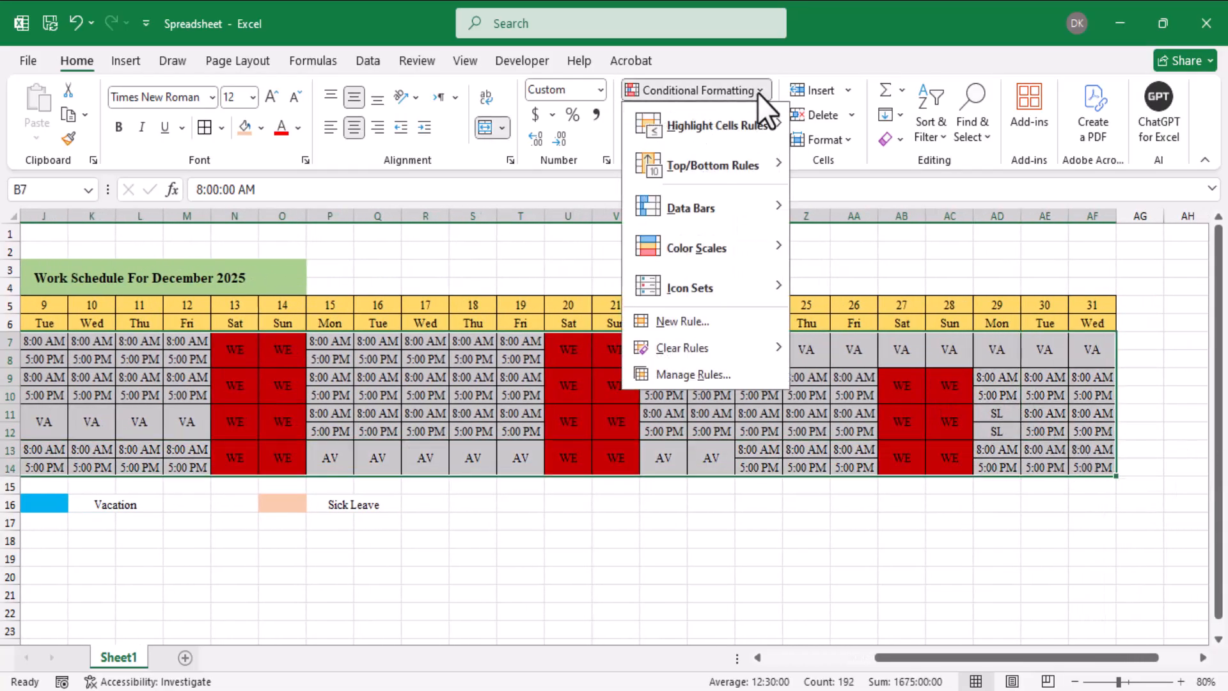
left_click(686, 321)
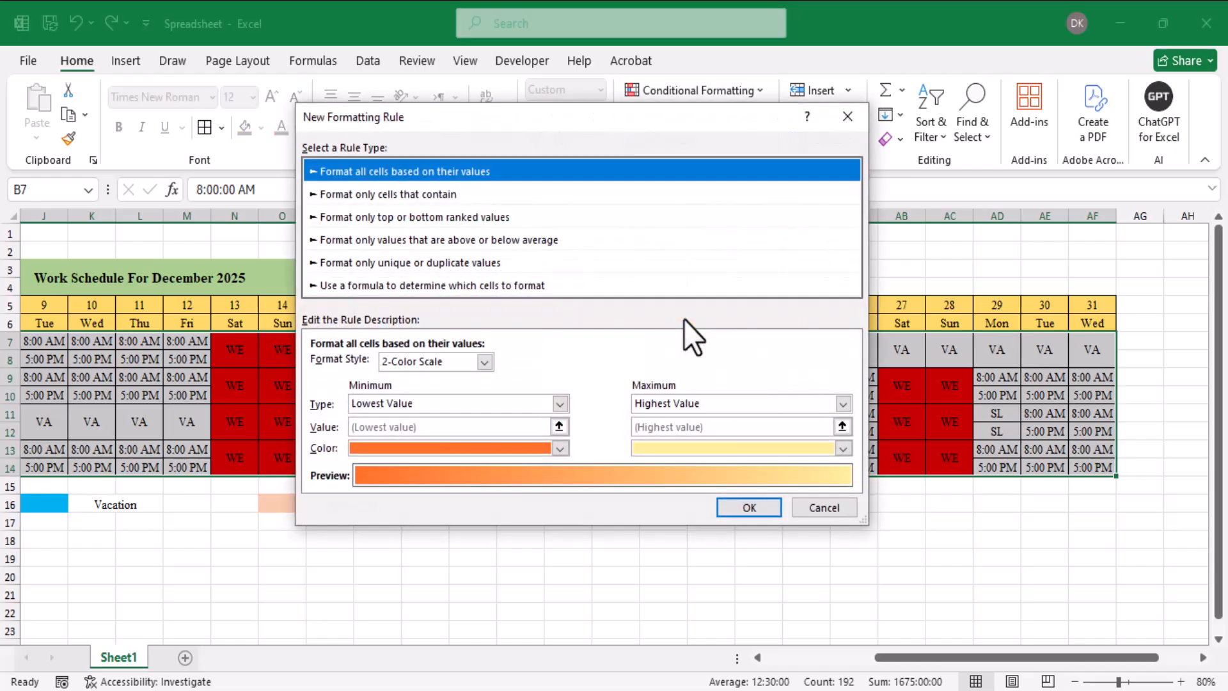
left_click(365, 194)
left_click(401, 367)
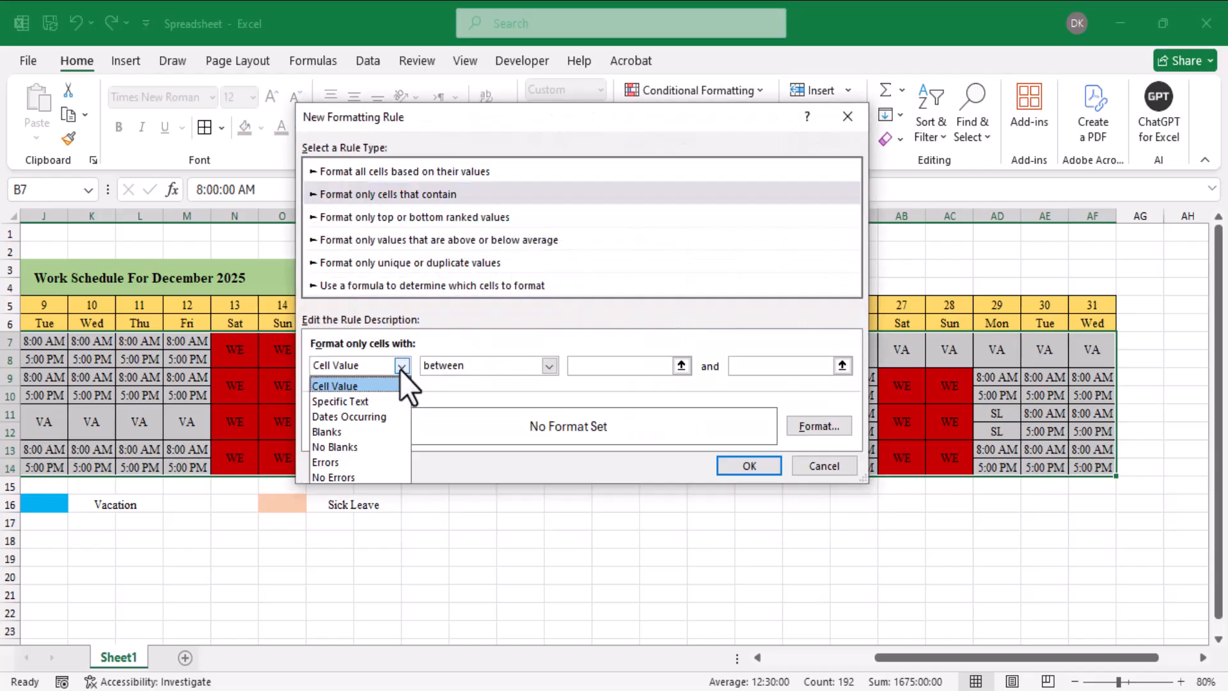
left_click(359, 402)
left_click(618, 365)
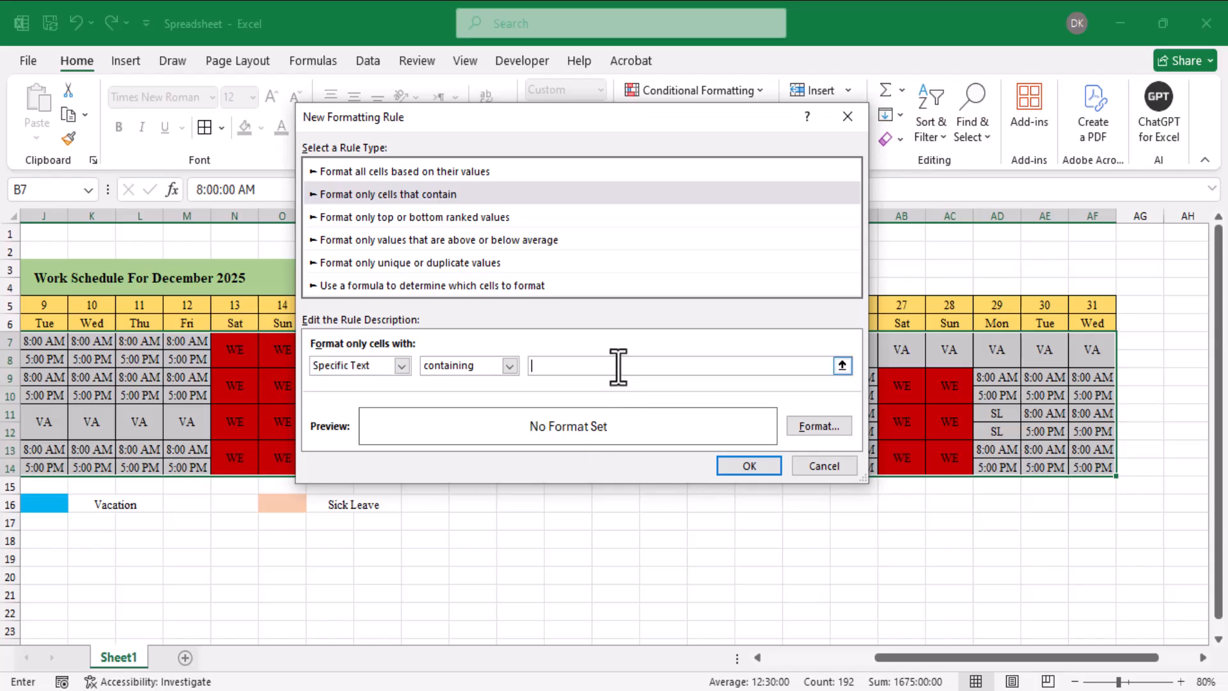
type("VA")
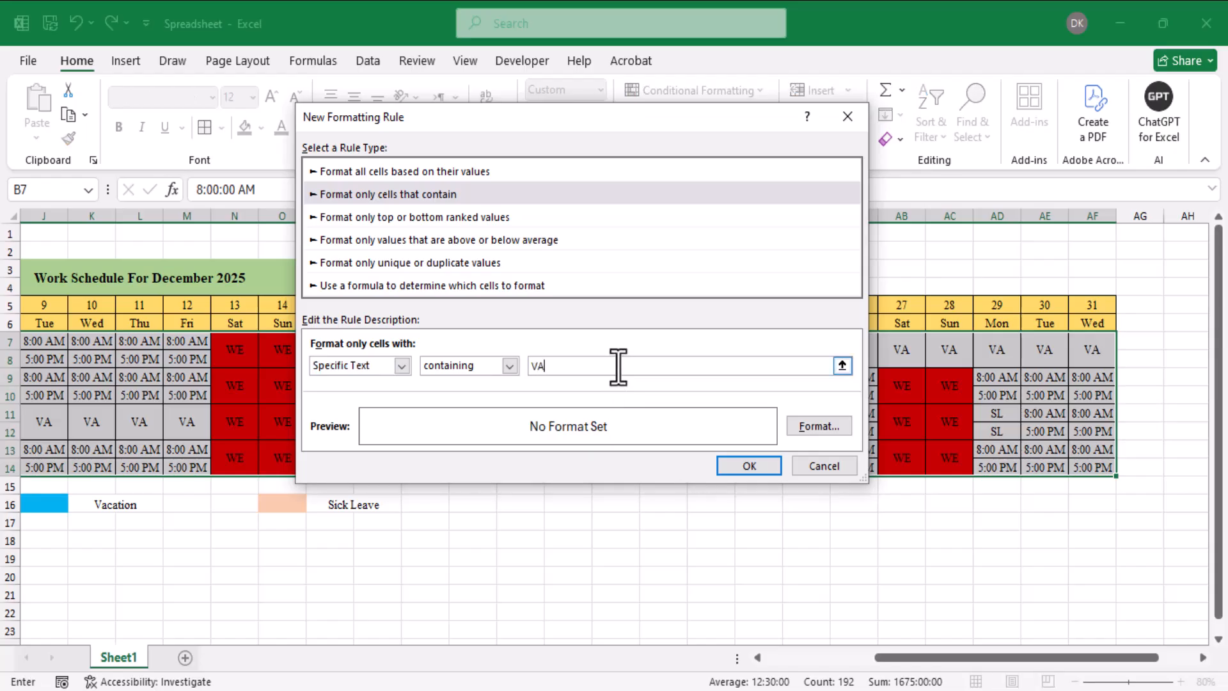
Give the "VA" rule a light blue fill matching the Vacation legend and apply it.
left_click(823, 420)
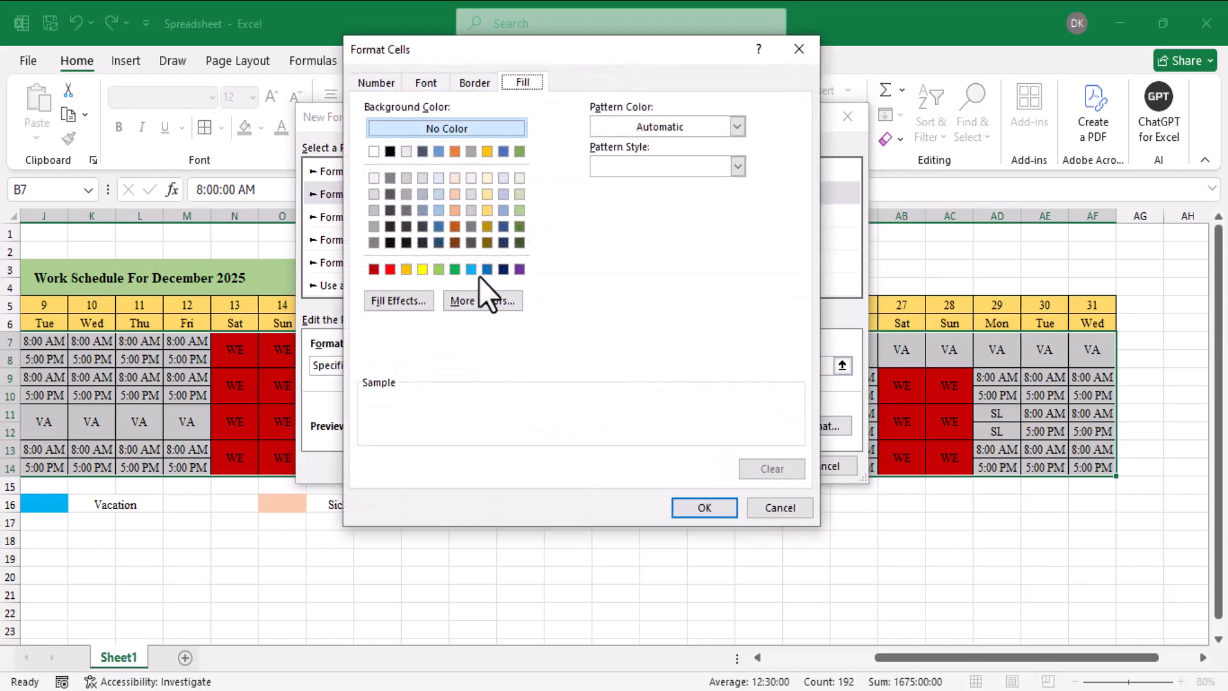
left_click(471, 269)
left_click(703, 507)
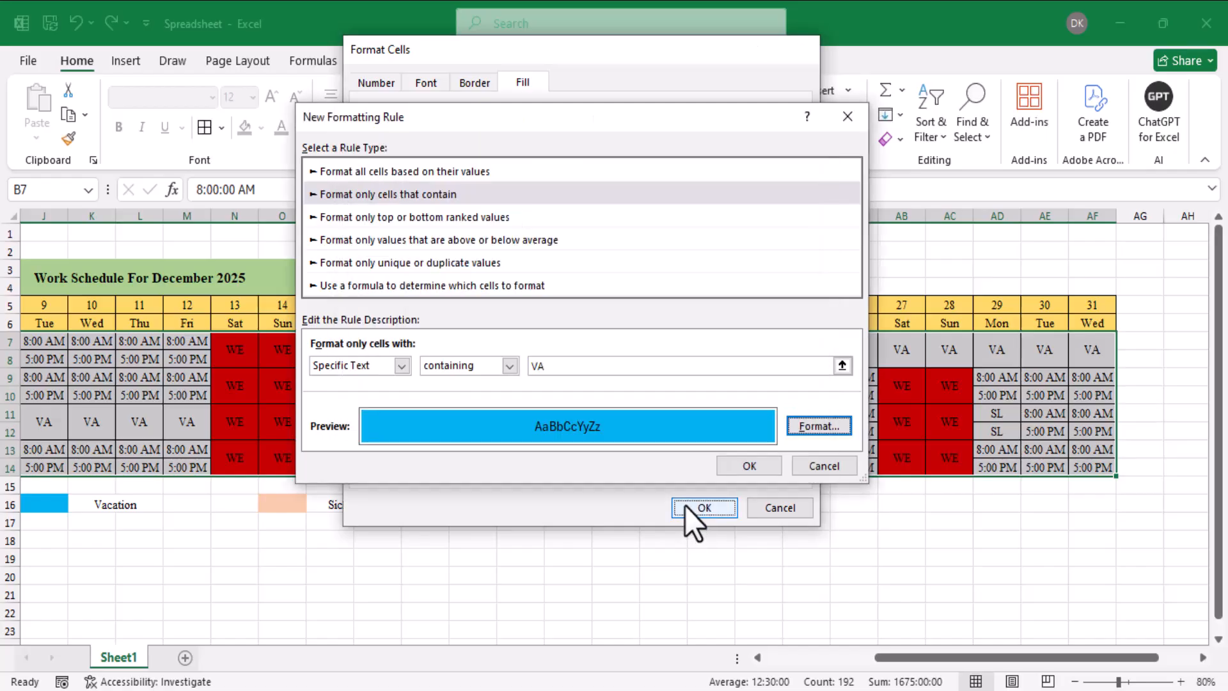
left_click(735, 467)
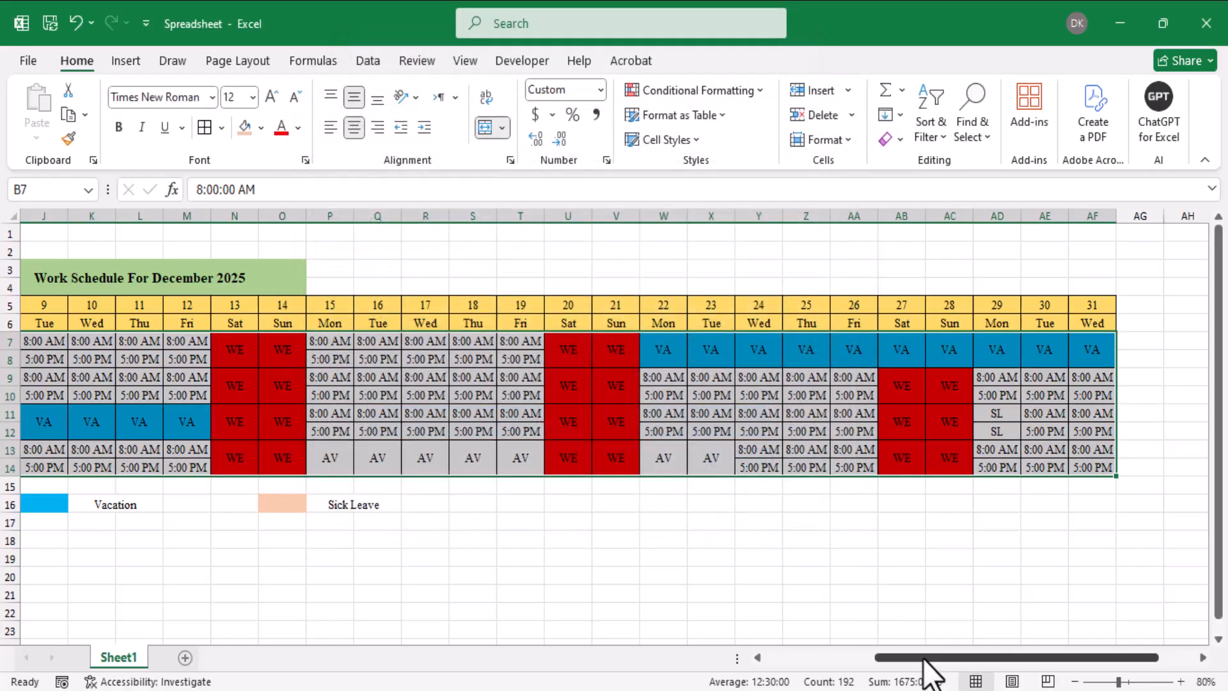
left_click_drag(932, 657, 851, 657)
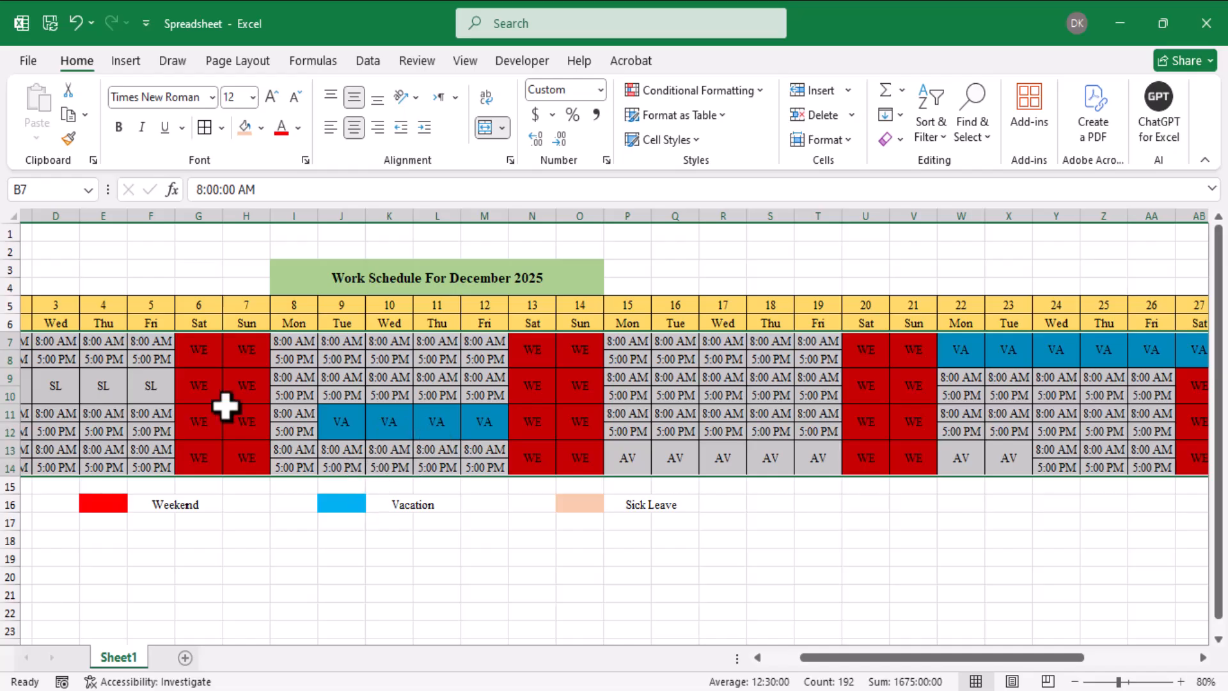
Set up a third conditional formatting rule on the selected schedule cells for specific text containing "SL".
left_click(749, 93)
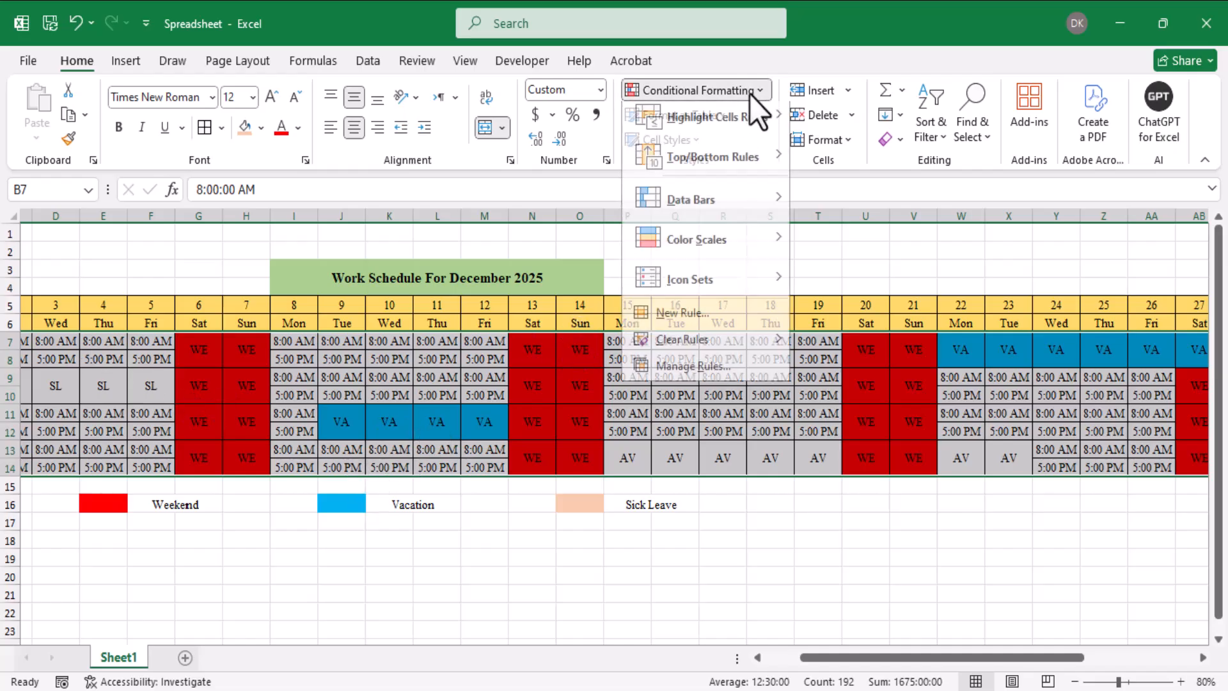
left_click(703, 320)
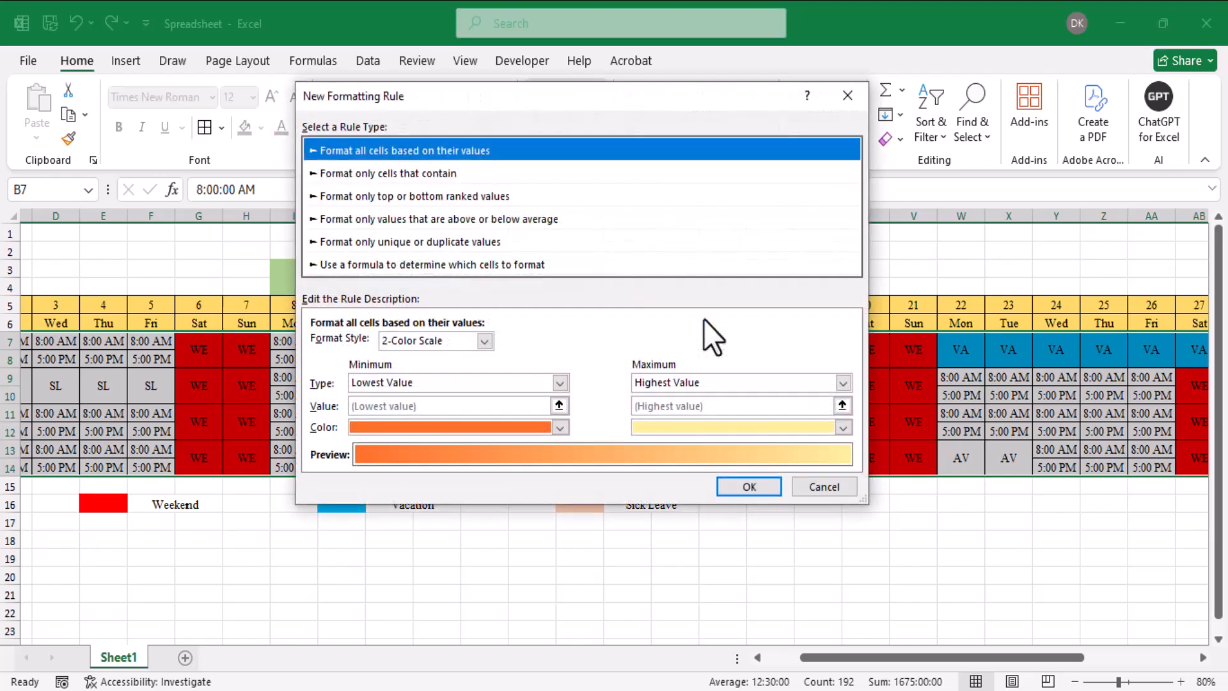
left_click(404, 173)
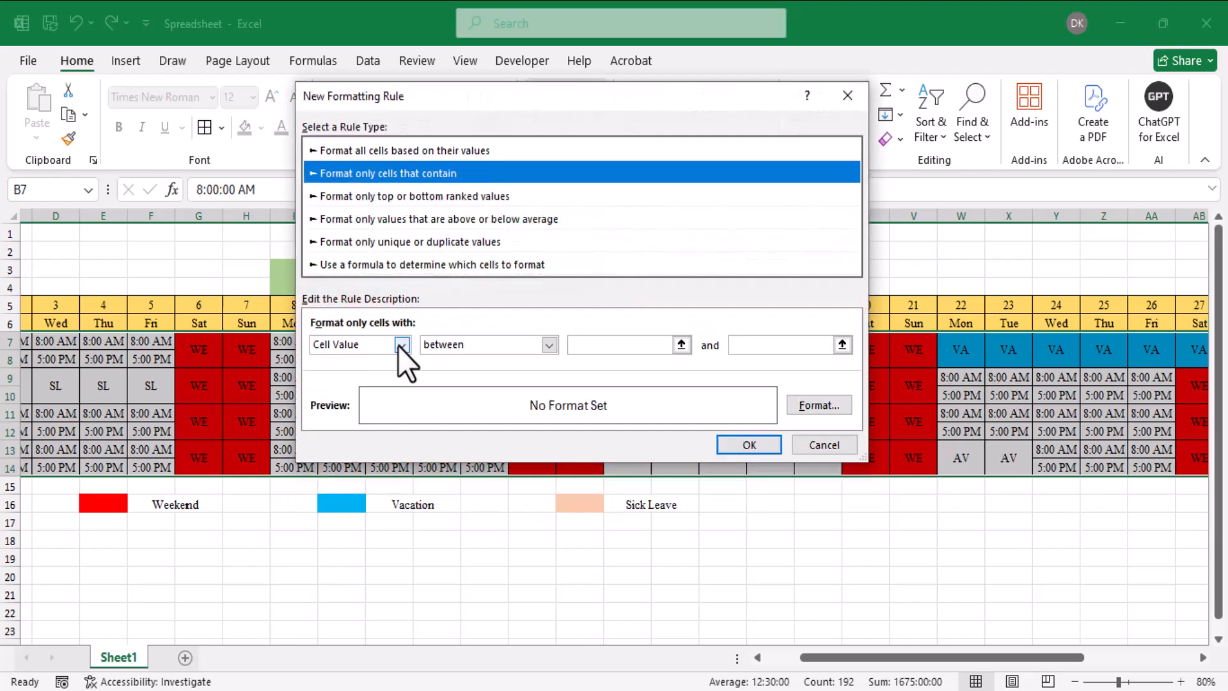
left_click(400, 345)
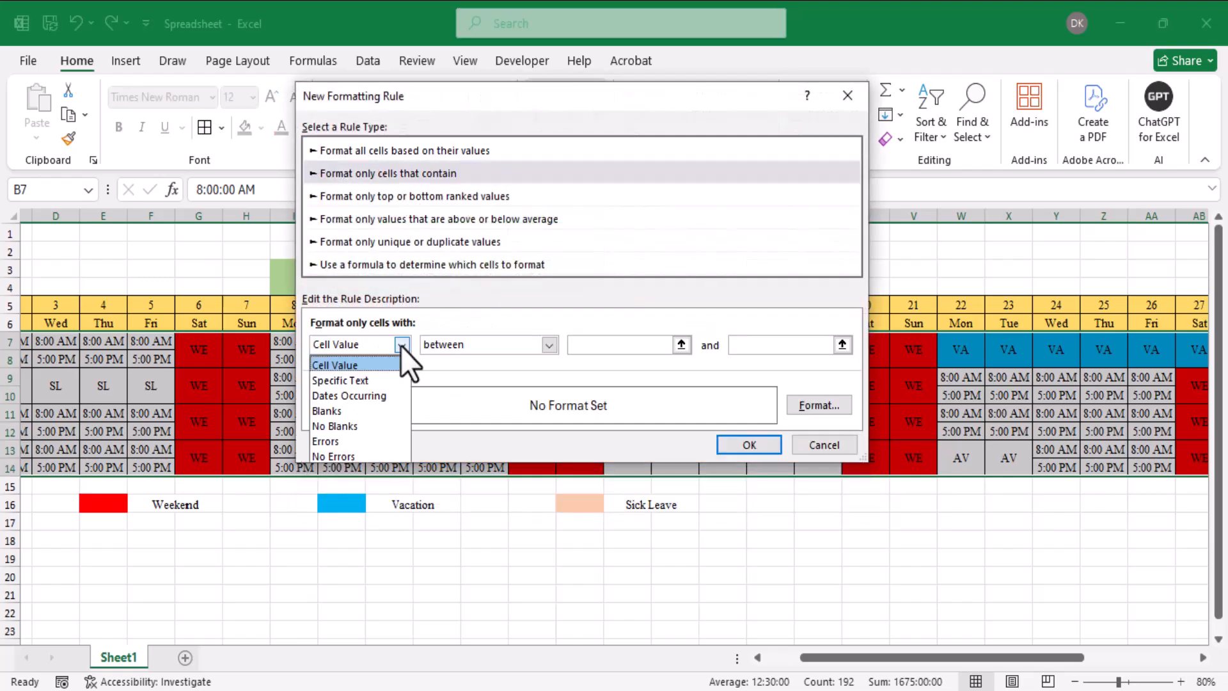
left_click(344, 382)
left_click(604, 345)
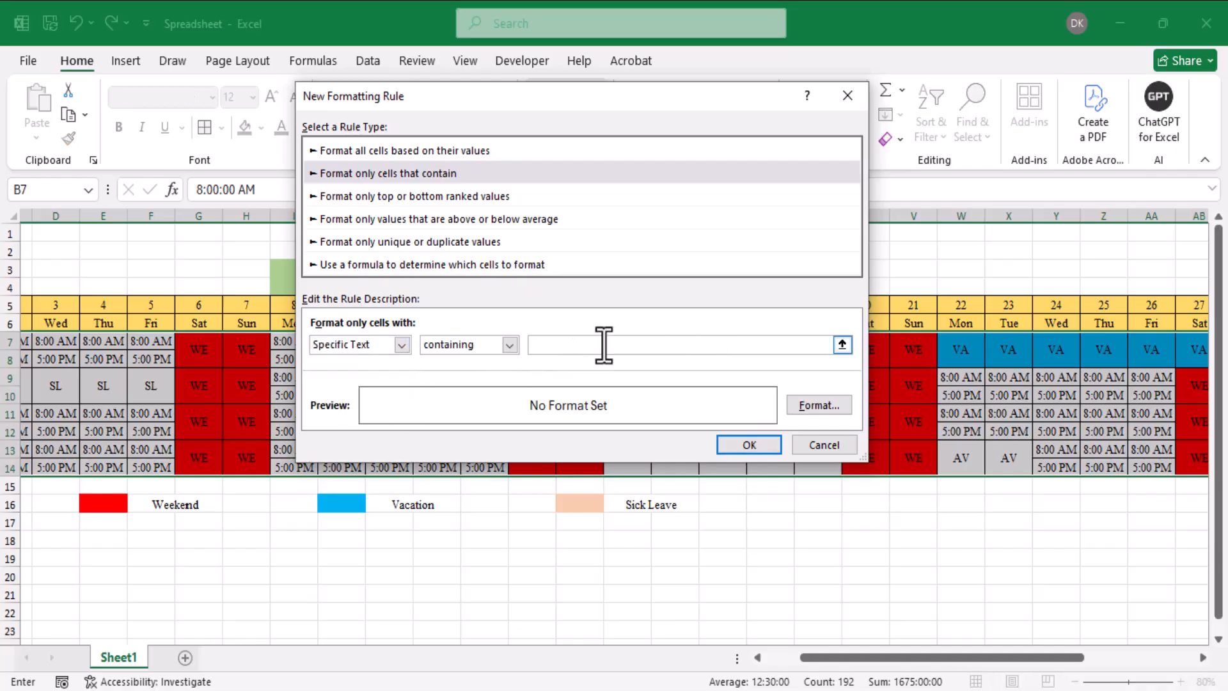
type("SL")
Give the "SL" rule the lightest orange fill and apply it to the schedule.
left_click(816, 404)
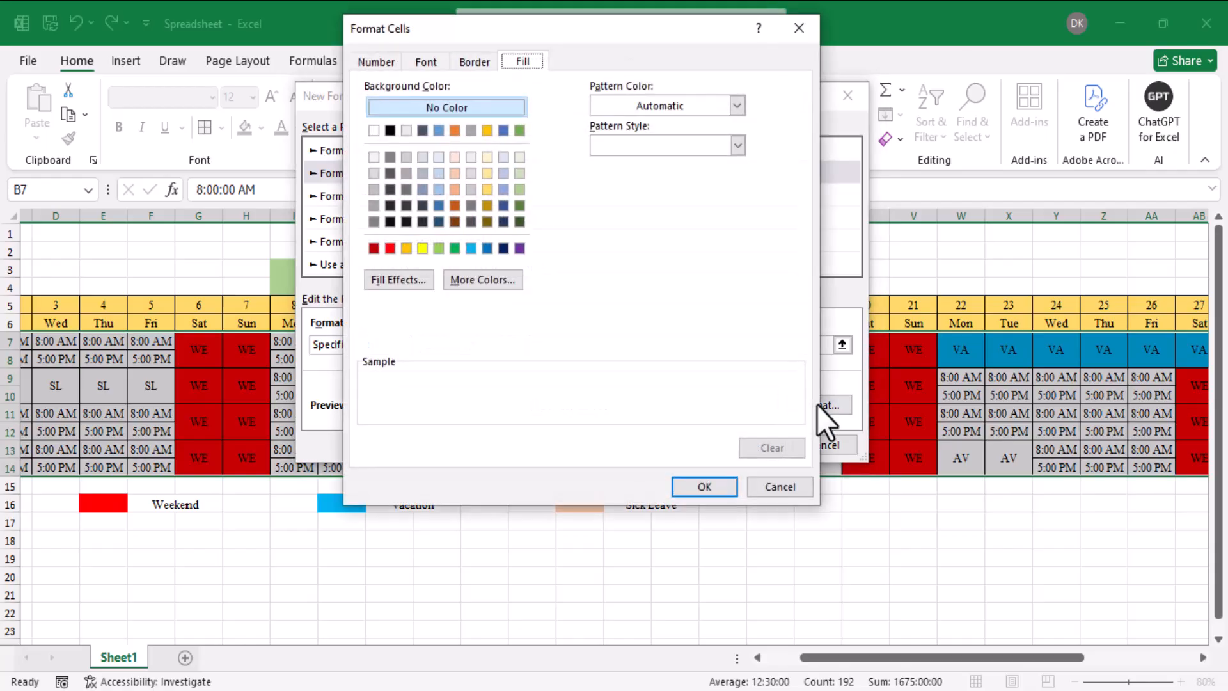
left_click(455, 161)
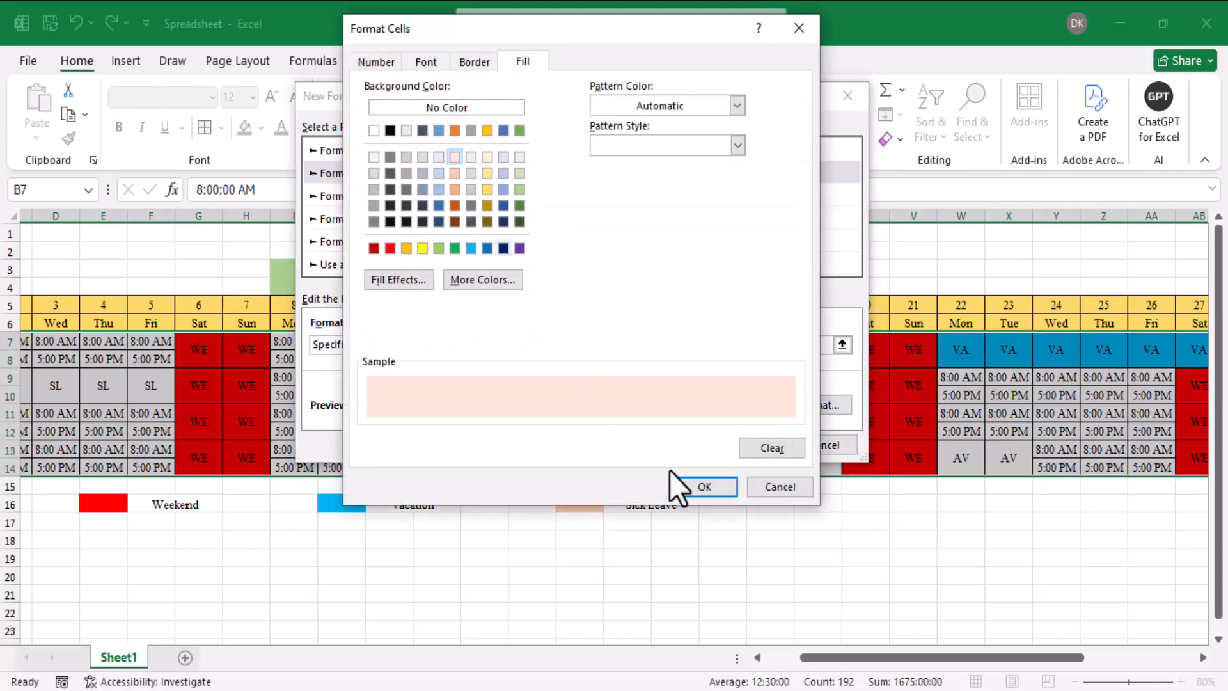
left_click(693, 486)
left_click(747, 442)
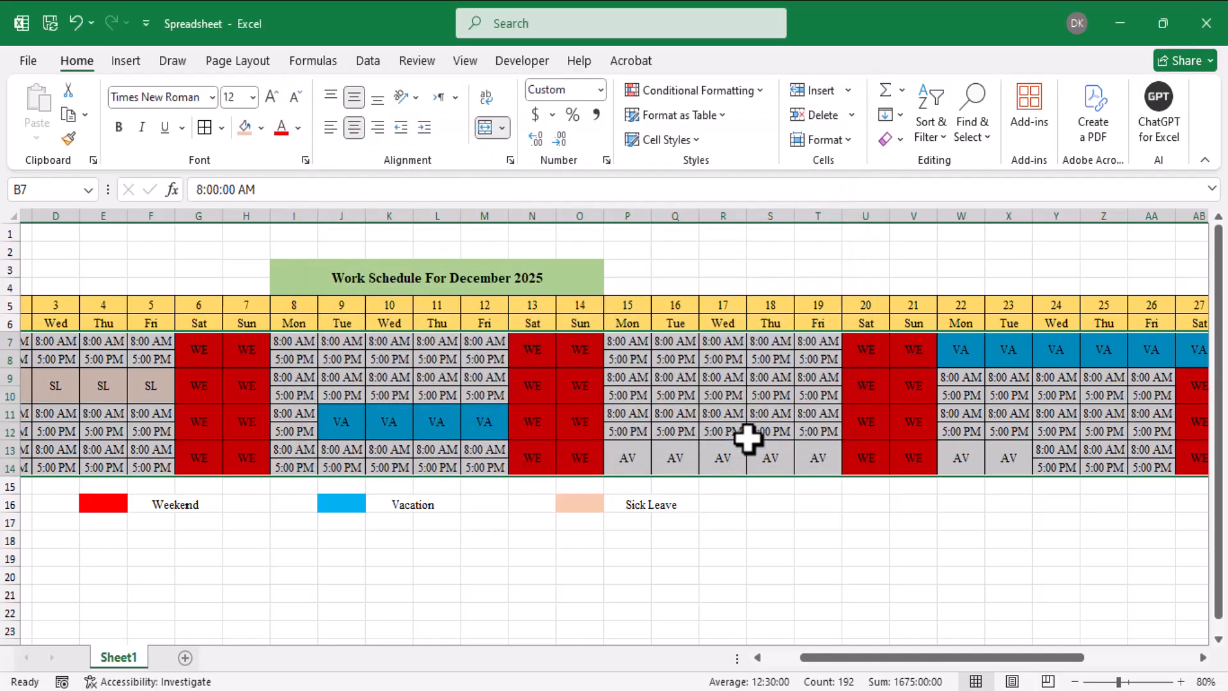
left_click_drag(838, 652, 757, 657)
left_click(720, 522)
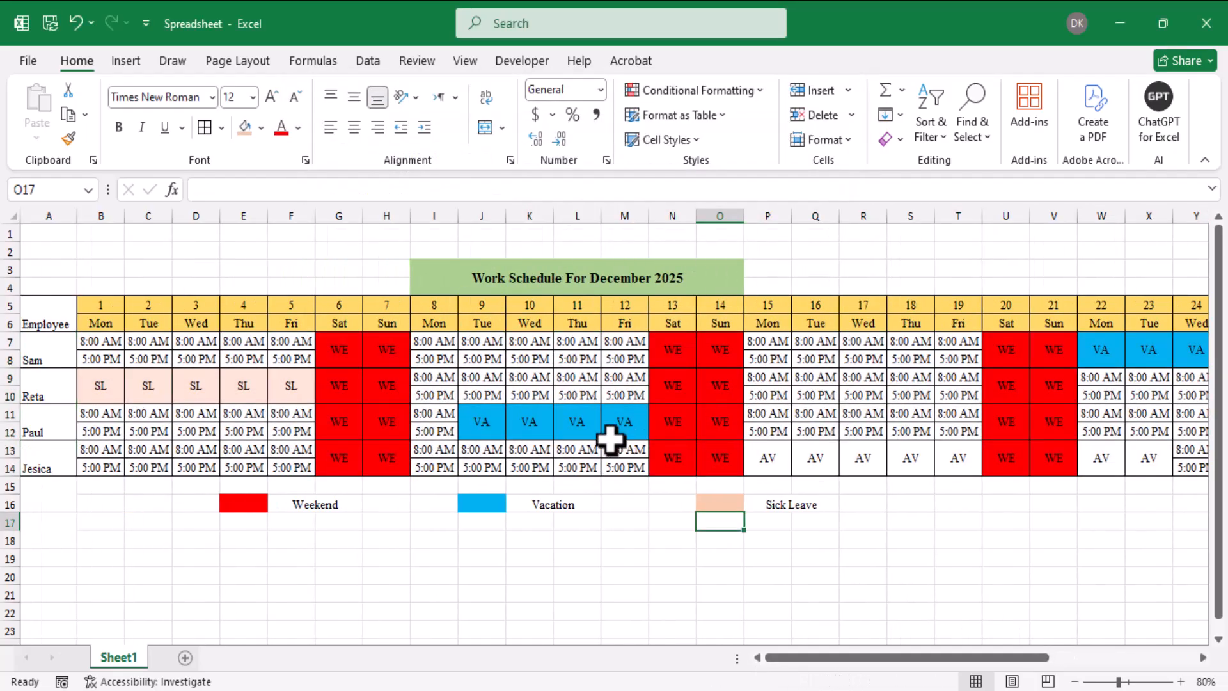
Change the December 11 vacation entry in L11 to "SL" to test the color rules.
left_click(584, 425)
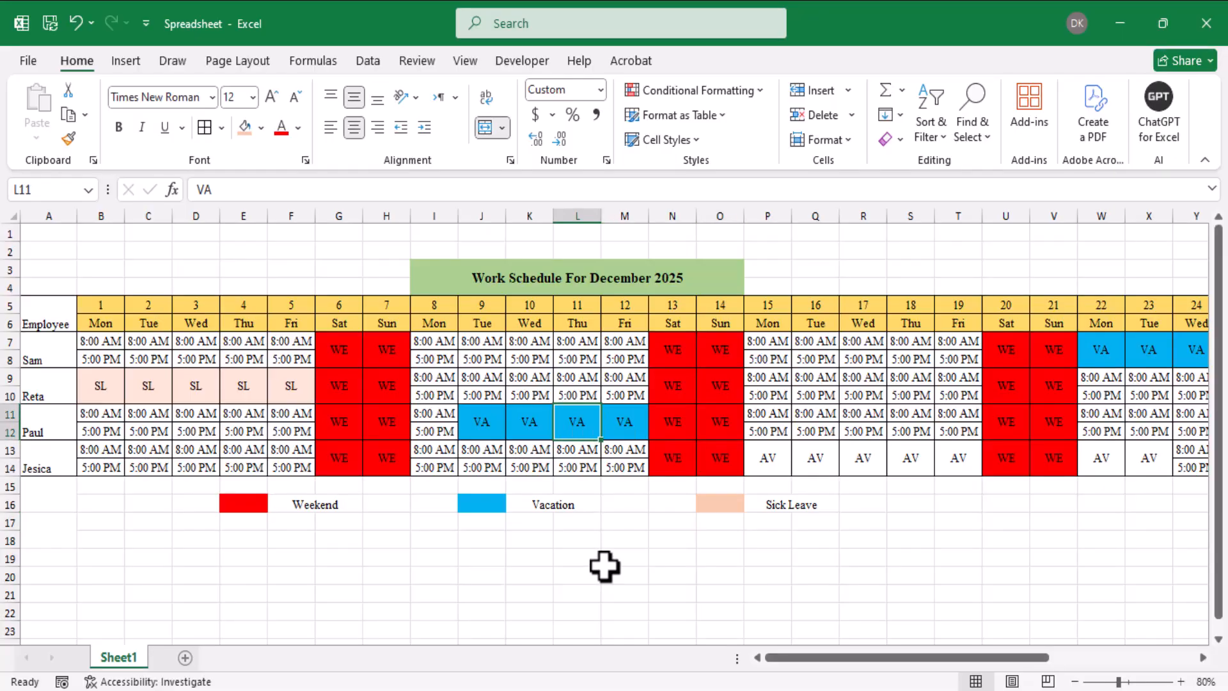
type("SL")
key("Return")
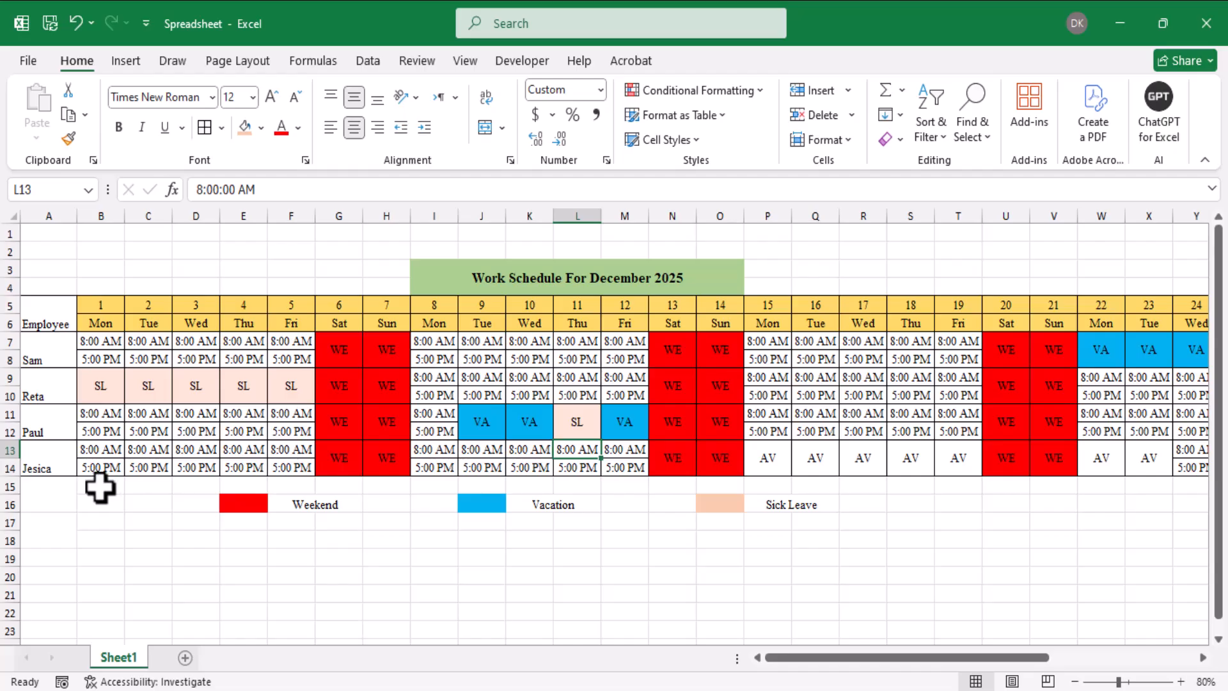
Increase the height of row 15 between the schedule table and the legend.
left_click_drag(8, 495, 7, 506)
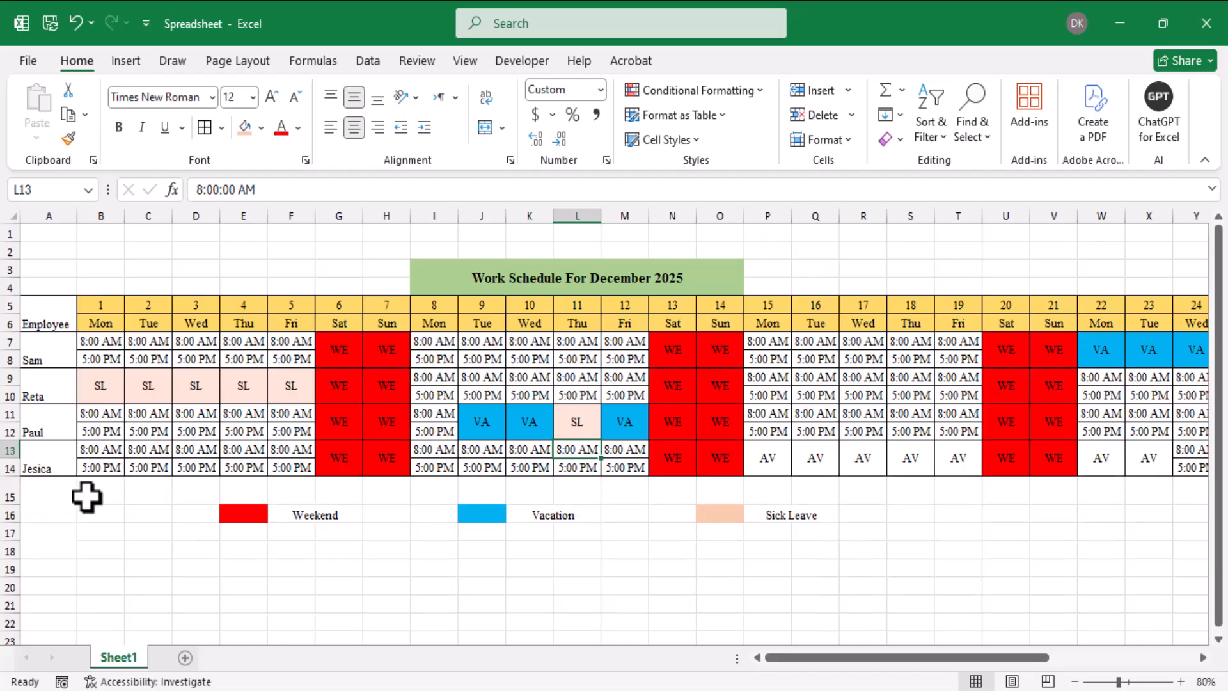
Enter =COUNT(B7:B14)/2 in B15 to count the employees working on December 1.
left_click(110, 499)
type("=co")
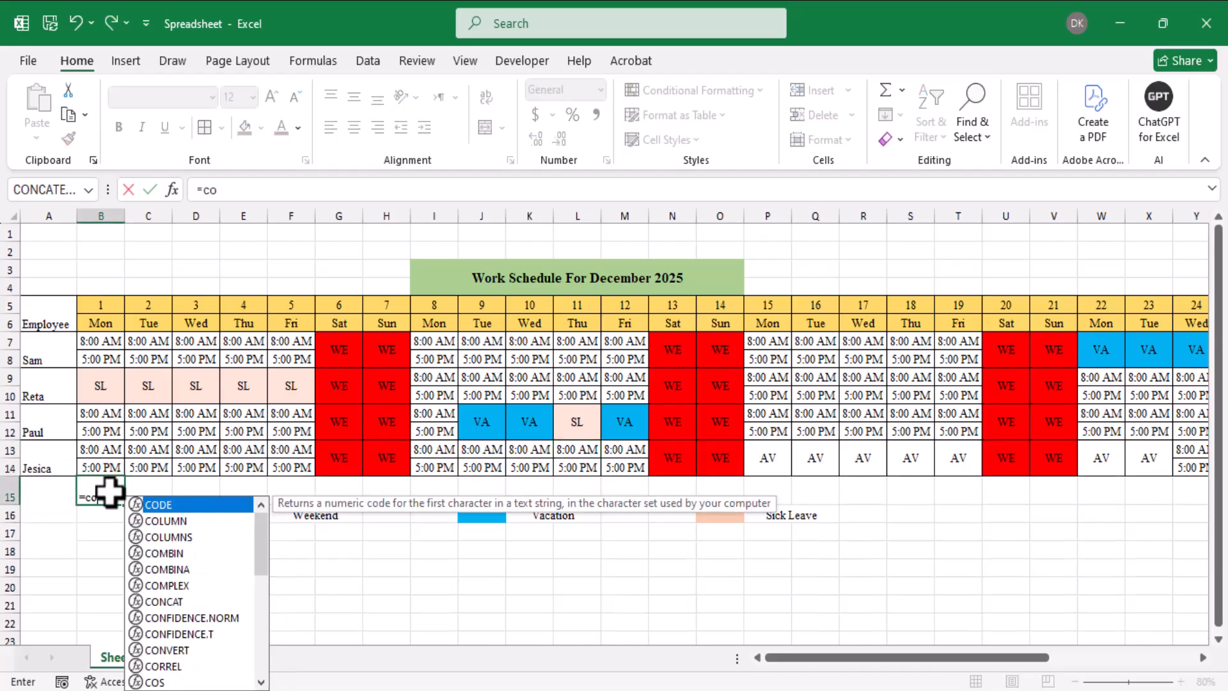
type("un")
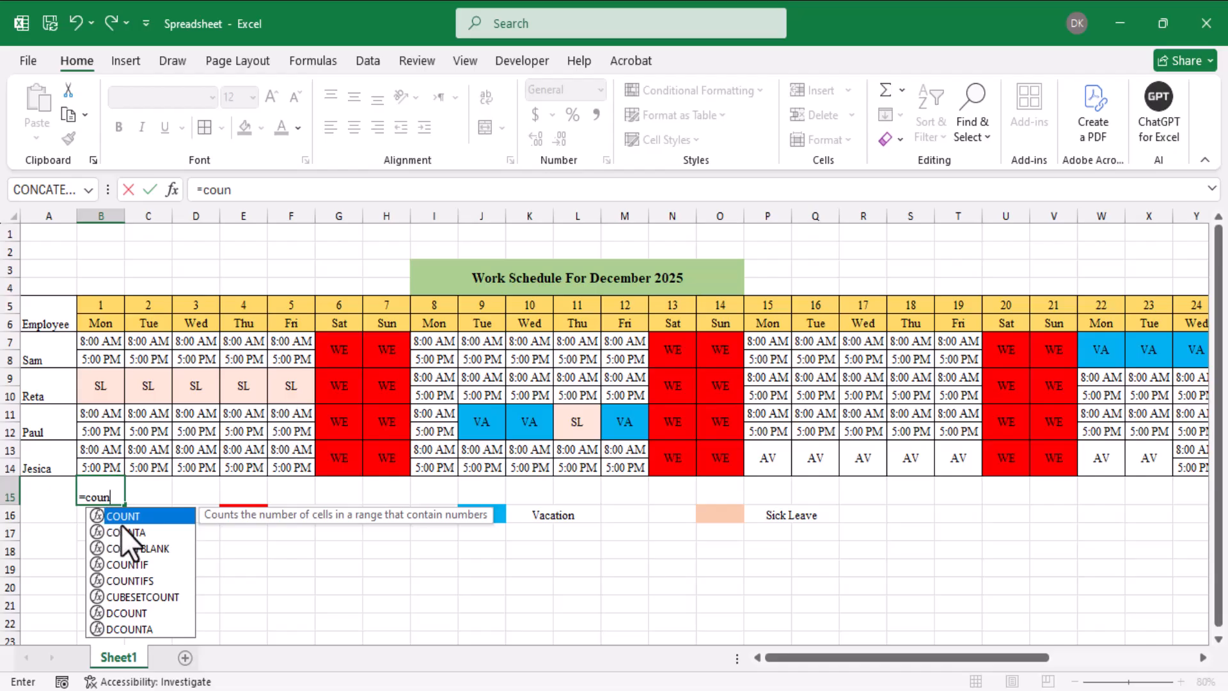
key("Tab")
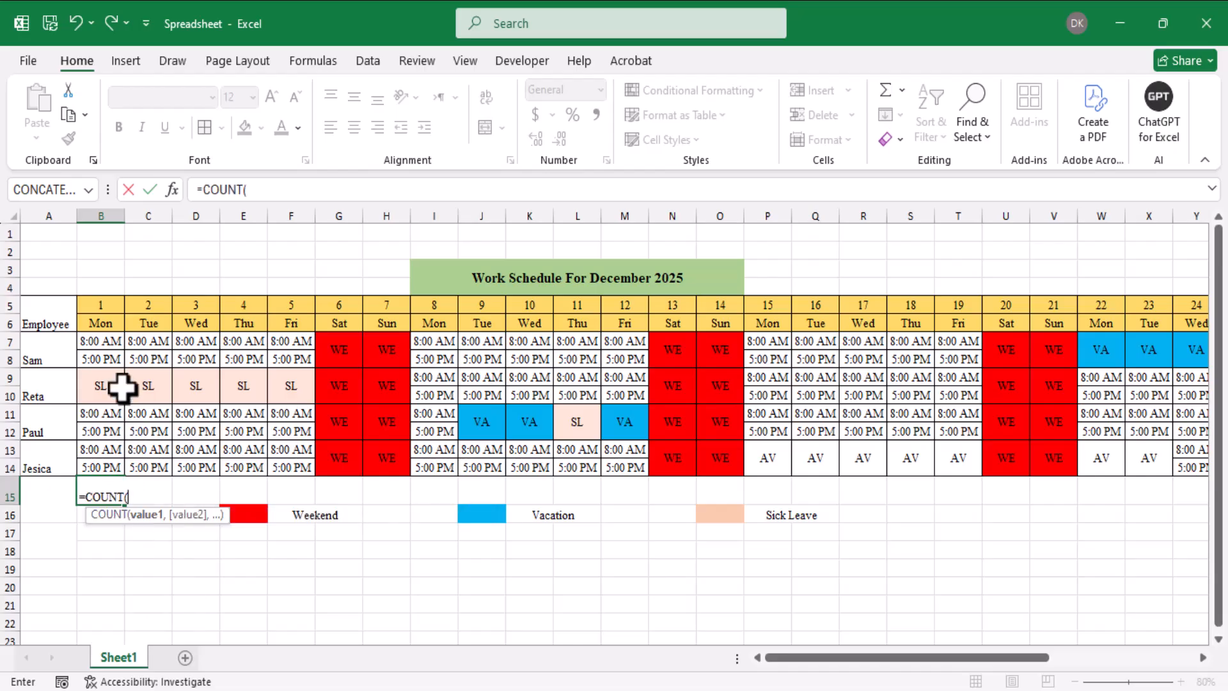
left_click_drag(101, 339, 110, 457)
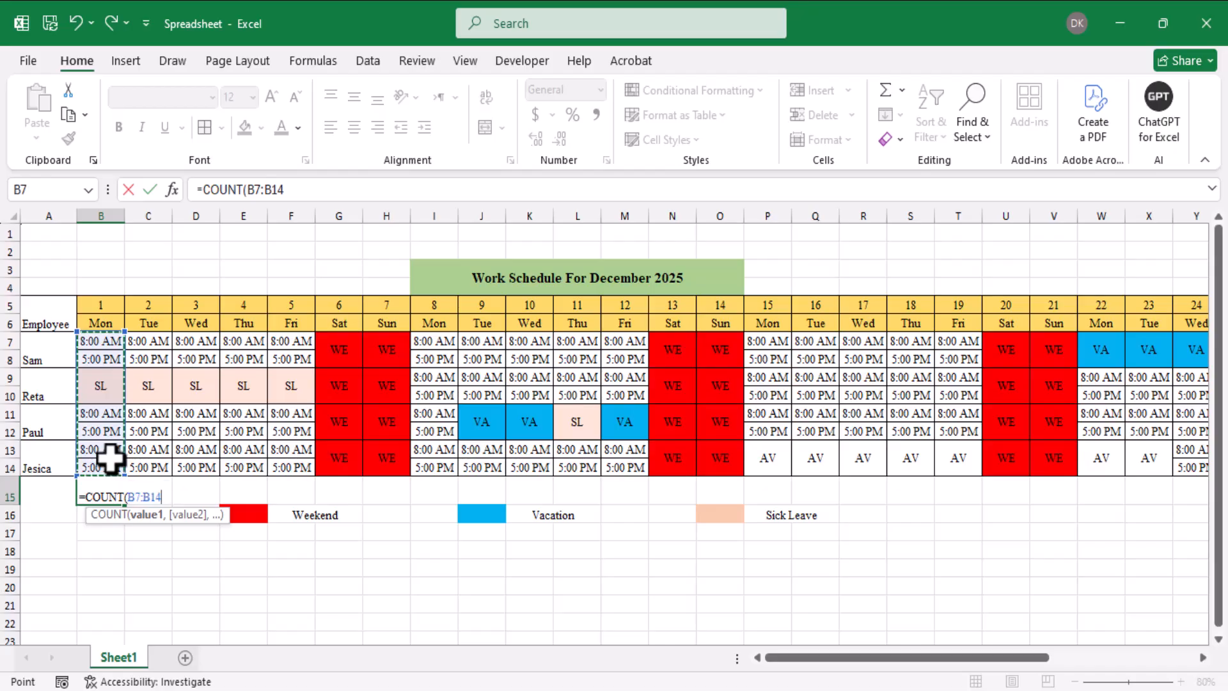
type(")")
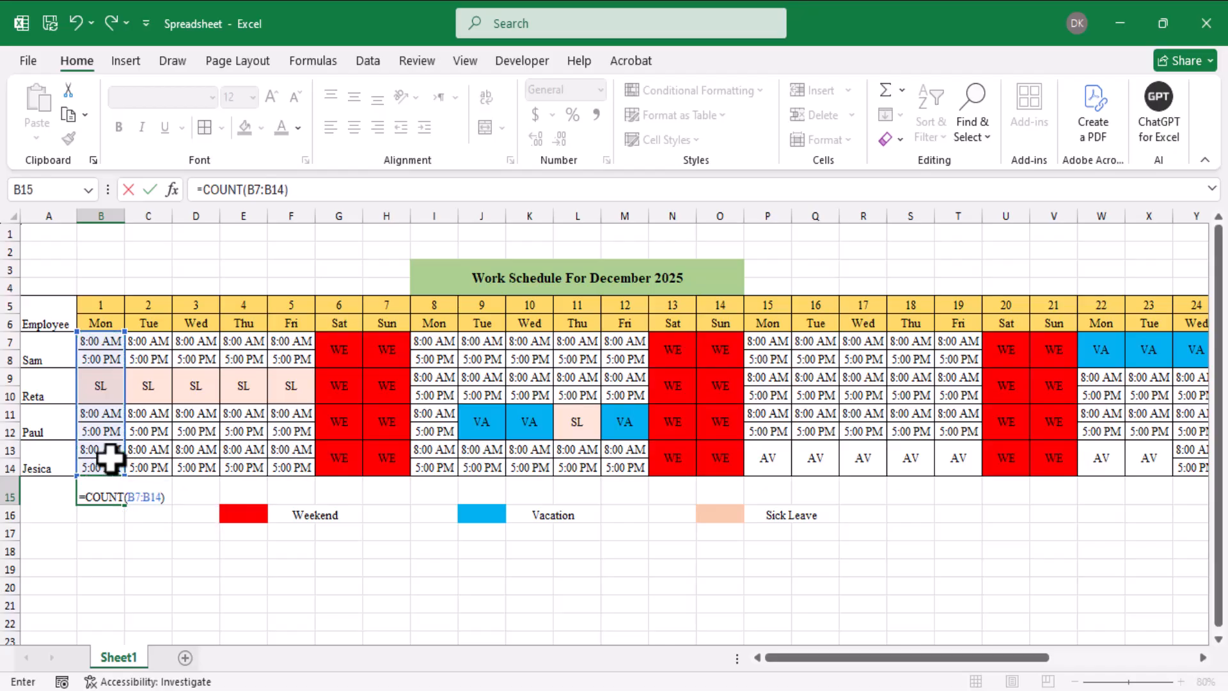
type("/2")
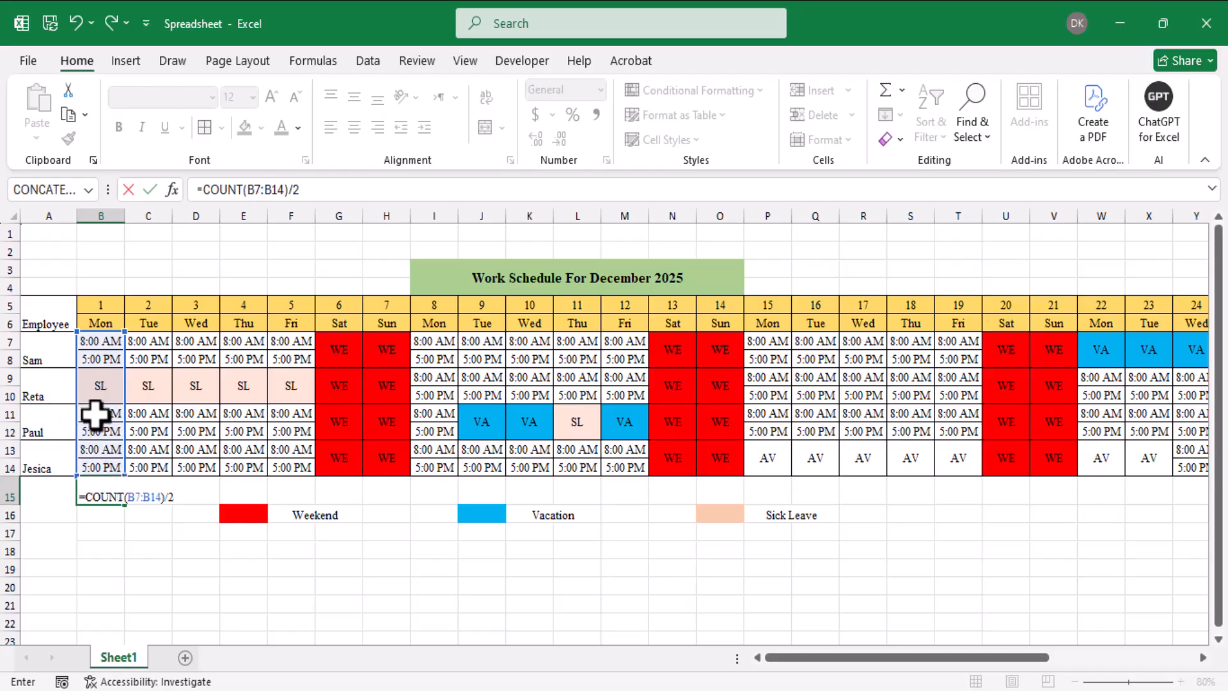
key("Return")
Change the number format of the employee count in B15 to Fraction.
left_click(105, 496)
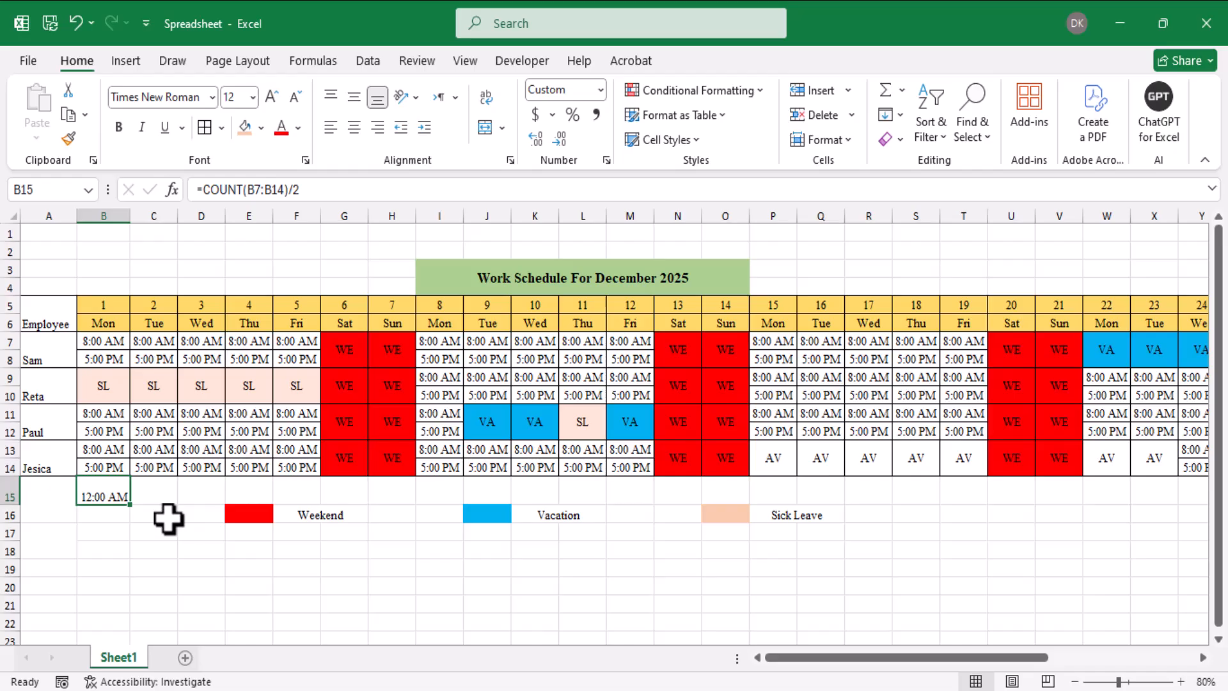
left_click(599, 90)
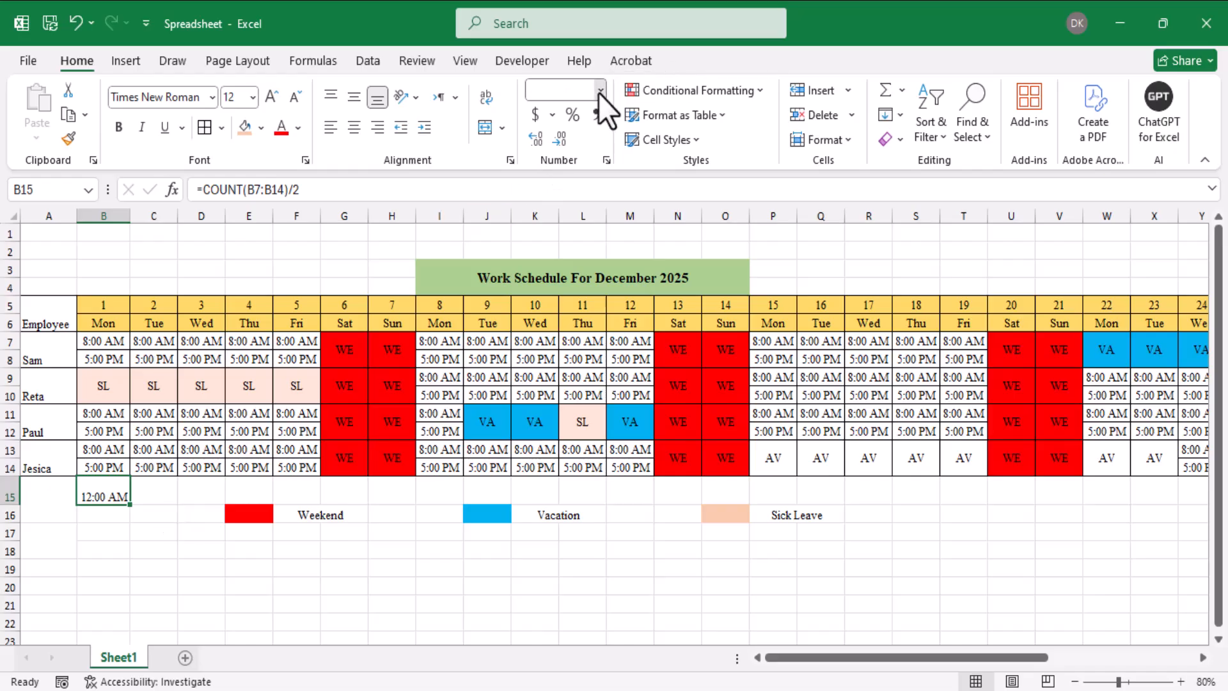
left_click(581, 488)
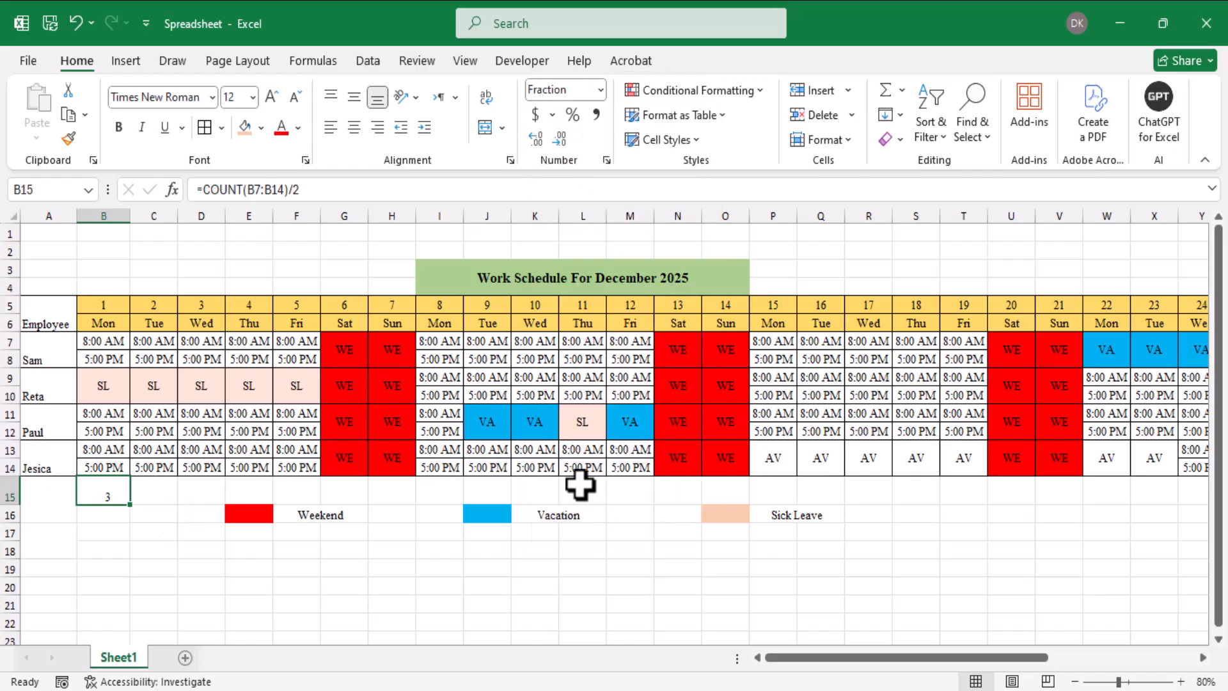
left_click(143, 559)
Fill the B15 count formula across row 15 through AF15 for every day of December.
left_click(118, 498)
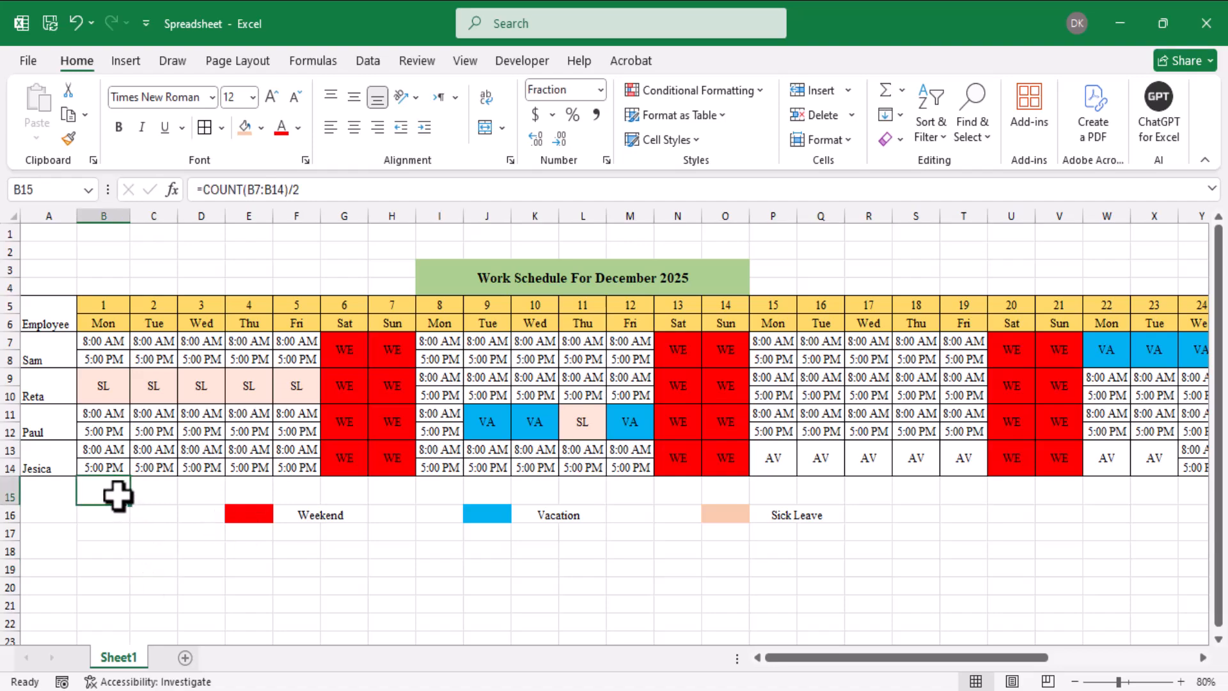
left_click_drag(128, 504, 1135, 523)
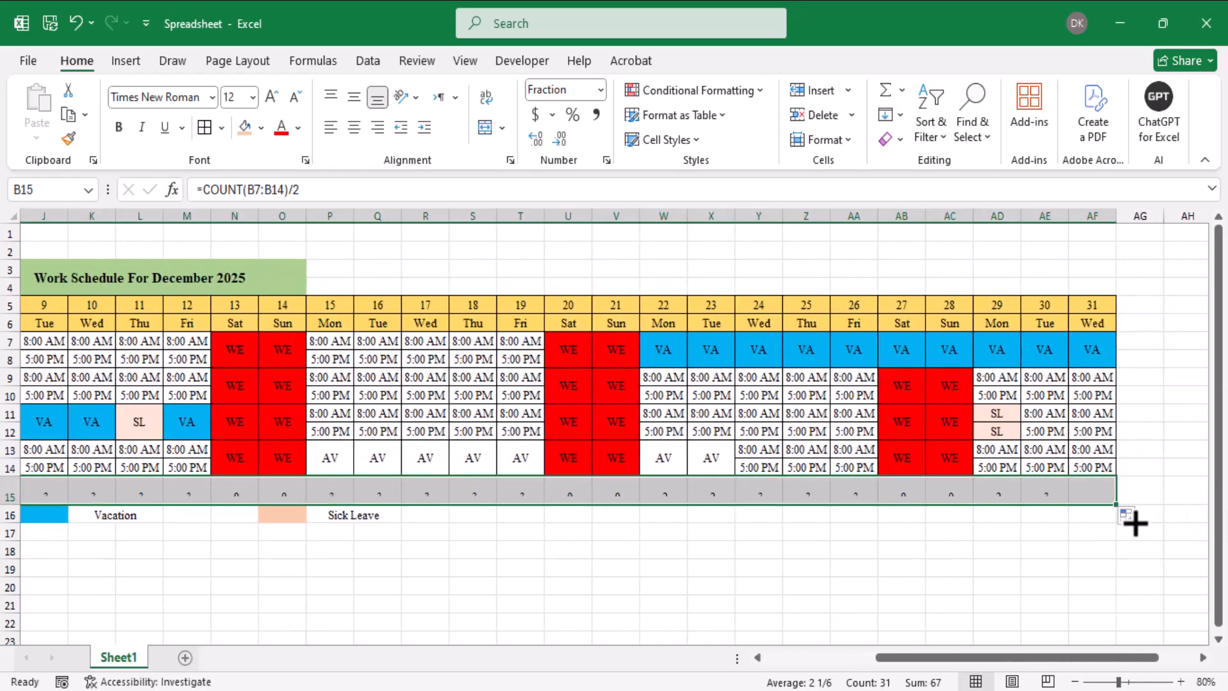
left_click_drag(947, 659, 805, 661)
left_click(297, 532)
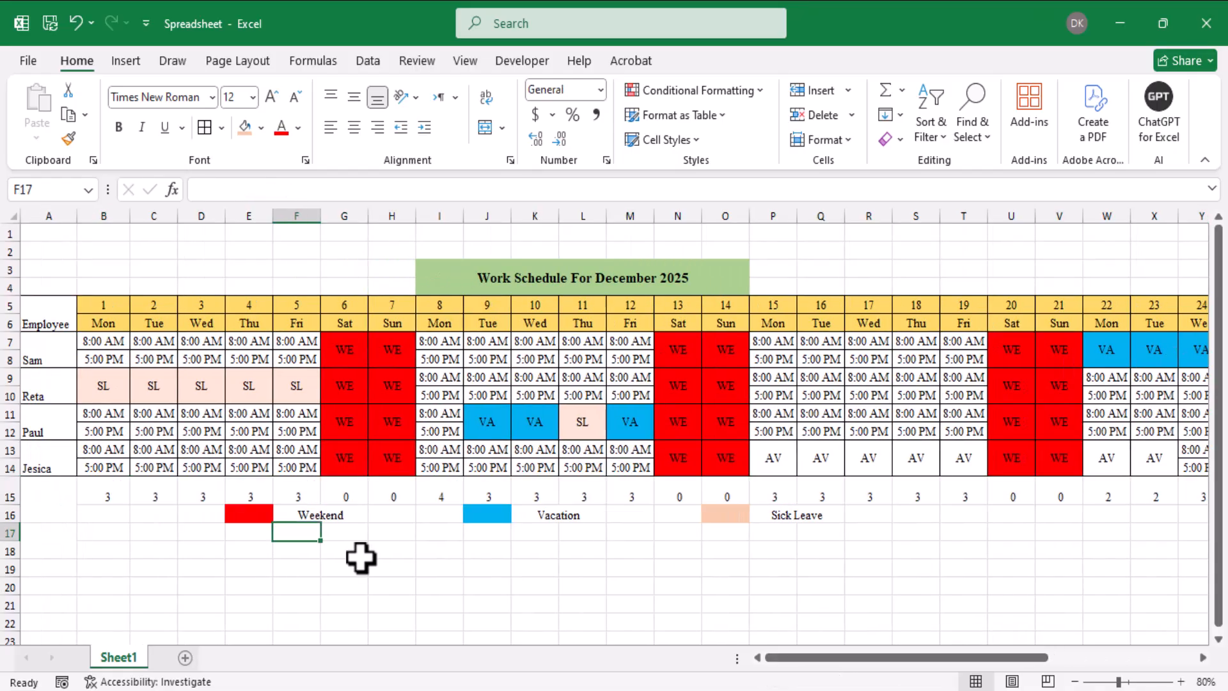